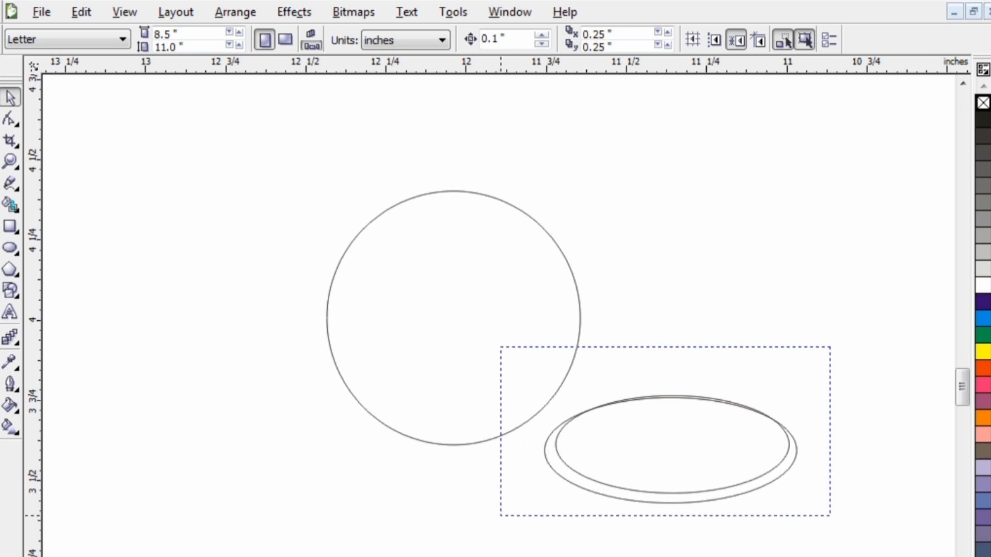
Step: Duplicate the pair of nested ellipses and place the copy below and left of the circle
{"action": "right_click", "coordinate": [623, 141]}
{"action": "left_click", "coordinate": [665, 246]}
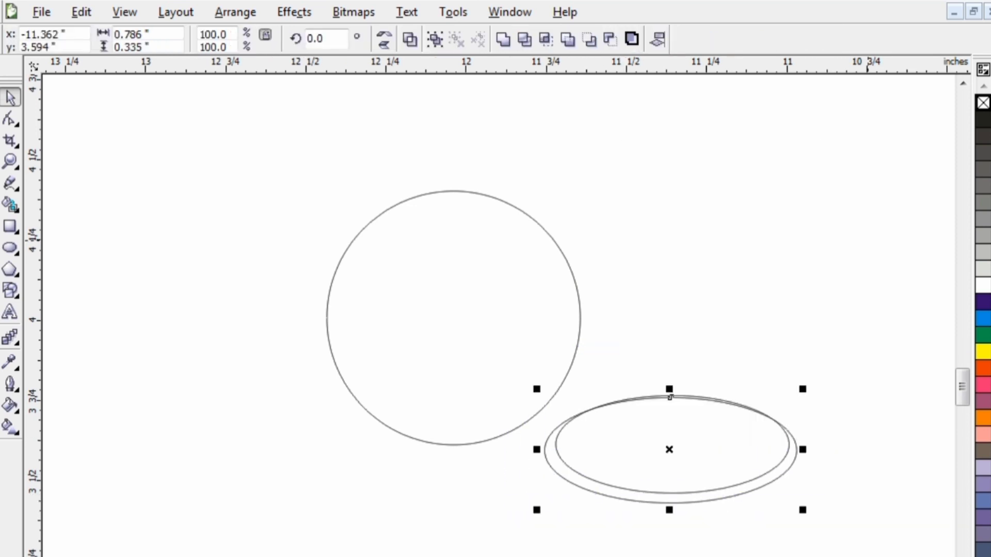
{"action": "key", "text": "ctrl+v"}
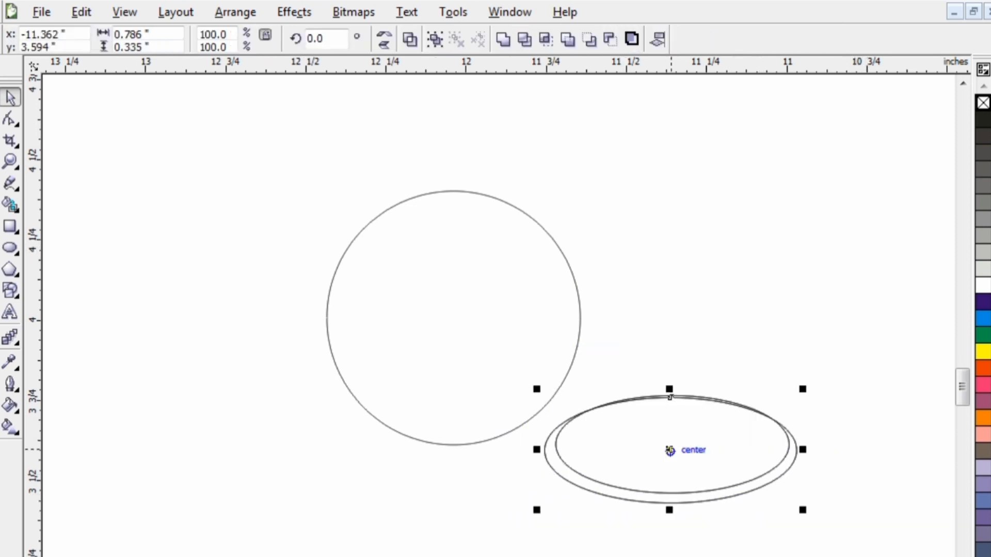
{"action": "left_click_drag", "start_coordinate": [669, 449], "coordinate": [293, 477]}
{"action": "left_click_drag", "start_coordinate": [462, 338], "coordinate": [851, 525]}
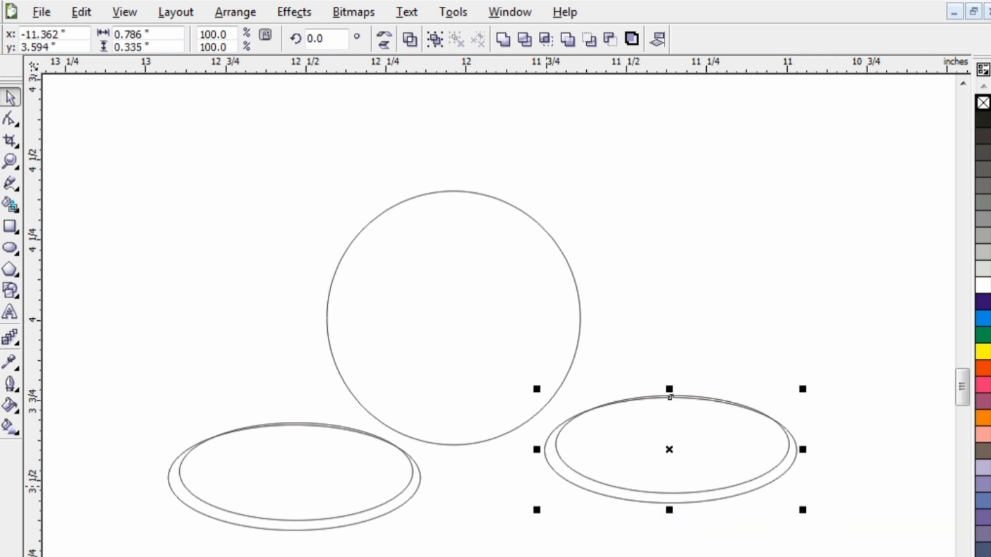
Step: Enlarge the original ellipse pair to about 0.908 by 0.386 inches and place it across the middle of the circle
{"action": "mouse_move", "coordinate": [534, 511]}
{"action": "left_mouse_down"}
{"action": "mouse_move", "coordinate": [443, 536]}
{"action": "mouse_move", "coordinate": [496, 528]}
{"action": "left_mouse_up"}
{"action": "left_click_drag", "start_coordinate": [650, 455], "coordinate": [447, 336]}
{"action": "left_click", "coordinate": [411, 232]}
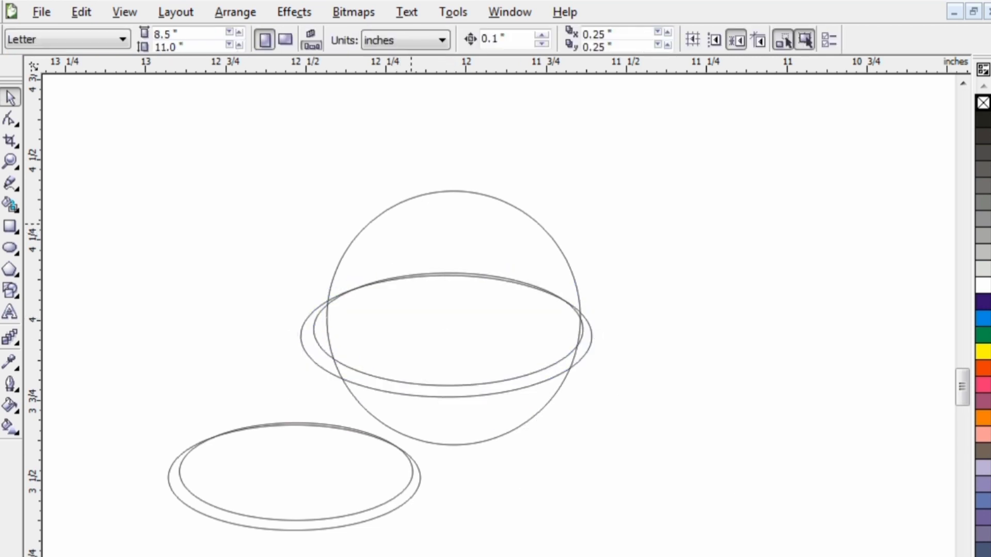
Step: Shrink the circle to about 0.74 inches in diameter and center it on the ellipse pair
{"action": "left_click", "coordinate": [364, 228]}
{"action": "left_click_drag", "start_coordinate": [318, 185], "coordinate": [335, 202]}
{"action": "left_click_drag", "start_coordinate": [459, 257], "coordinate": [443, 252]}
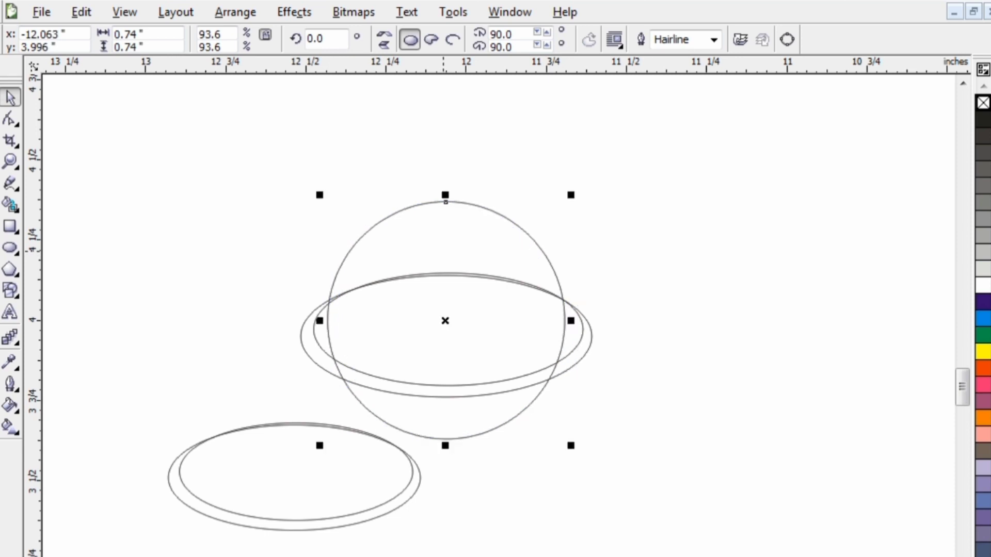
{"action": "key", "text": "Escape"}
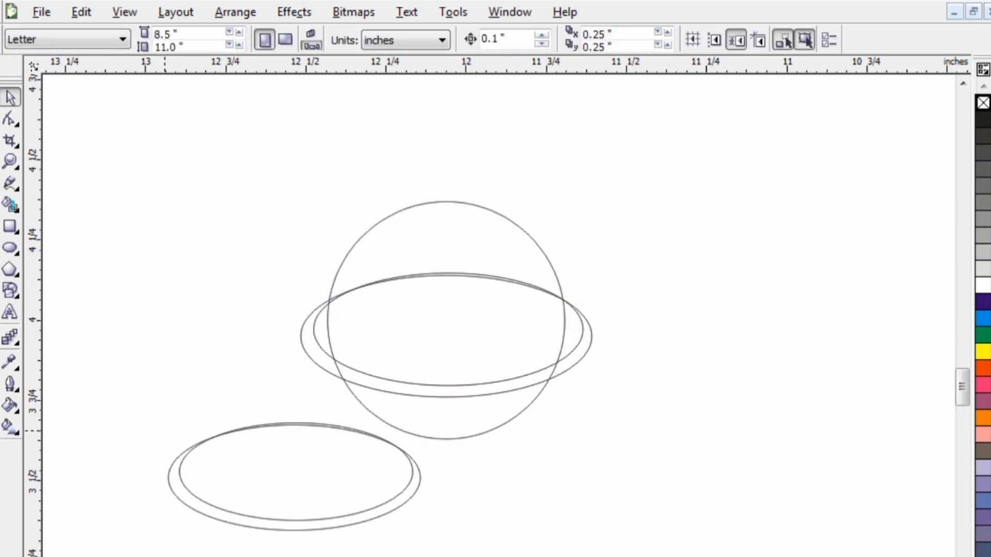
Step: Enlarge the duplicate ellipse pair to about 1.25 by 0.532 inches, try it around the circle, and set it aside at the lower right
{"action": "left_click_drag", "start_coordinate": [139, 413], "coordinate": [458, 549]}
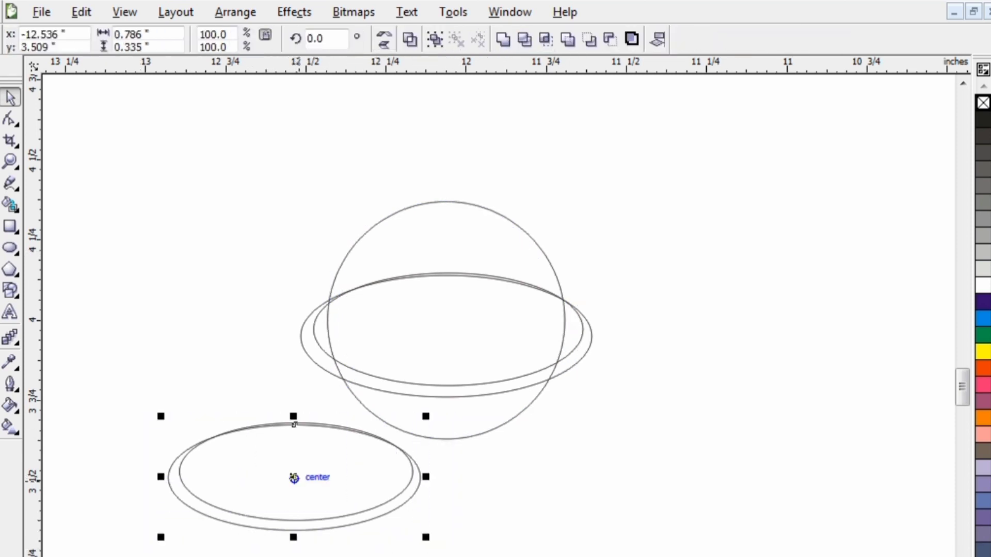
{"action": "left_click_drag", "start_coordinate": [294, 477], "coordinate": [279, 373]}
{"action": "left_click_drag", "start_coordinate": [295, 425], "coordinate": [258, 308]}
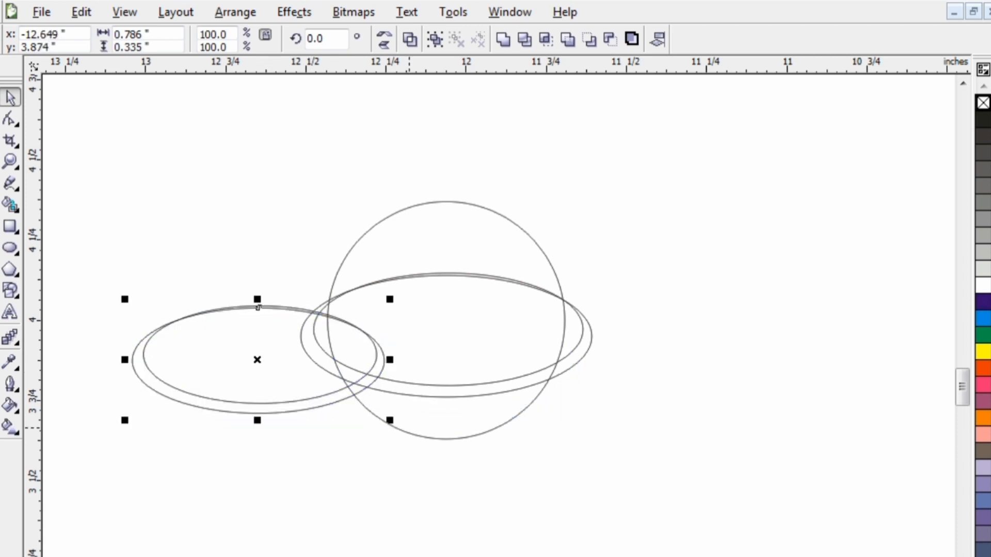
{"action": "left_click_drag", "start_coordinate": [389, 420], "coordinate": [537, 483]}
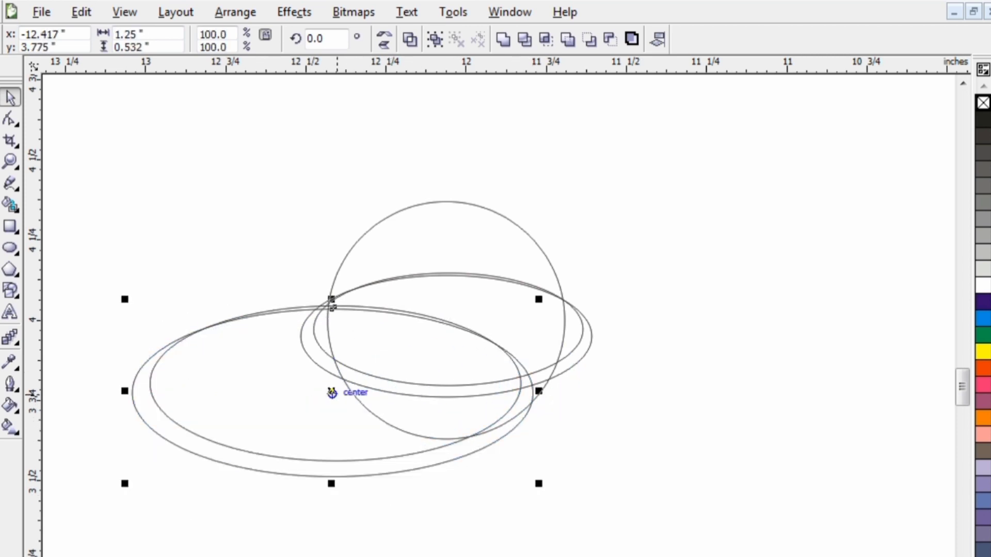
{"action": "left_click_drag", "start_coordinate": [333, 394], "coordinate": [408, 360]}
{"action": "left_click_drag", "start_coordinate": [332, 308], "coordinate": [388, 292]}
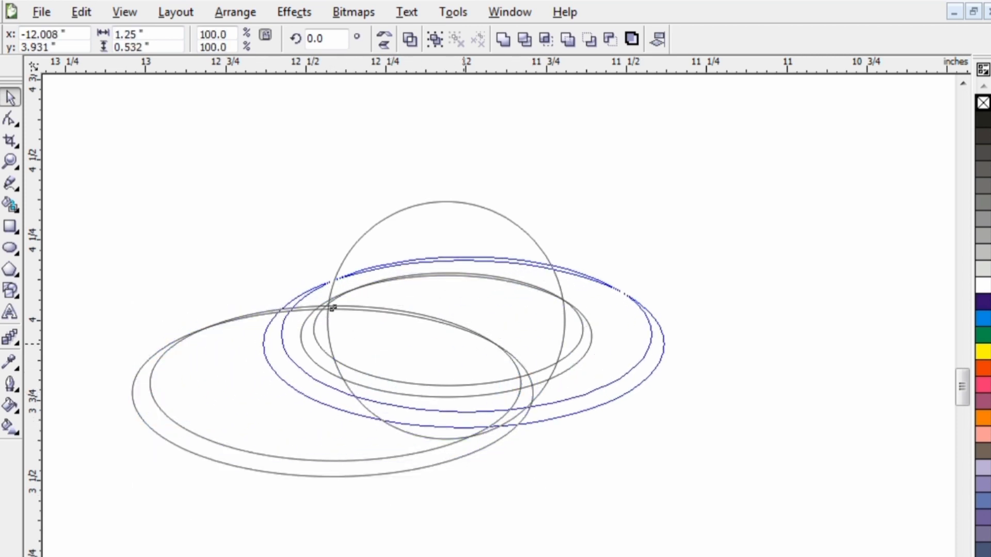
{"action": "left_click_drag", "start_coordinate": [333, 308], "coordinate": [710, 349]}
Step: Try enlarging the inner ellipse on the circle to about 0.974 by 0.407 inches, and undo the resize
{"action": "left_click", "coordinate": [570, 361]}
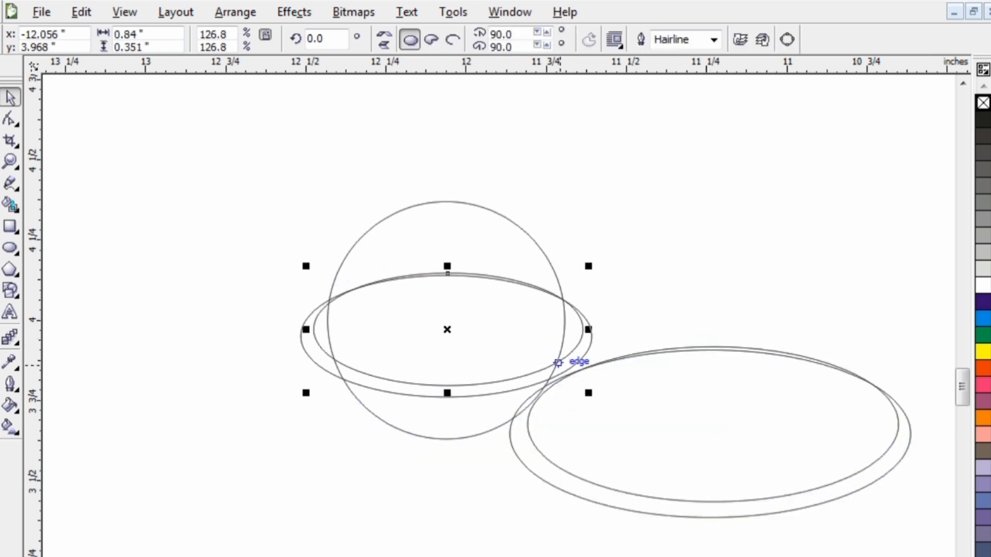
{"action": "left_click_drag", "start_coordinate": [588, 392], "coordinate": [631, 410]}
{"action": "key", "text": "ctrl+z"}
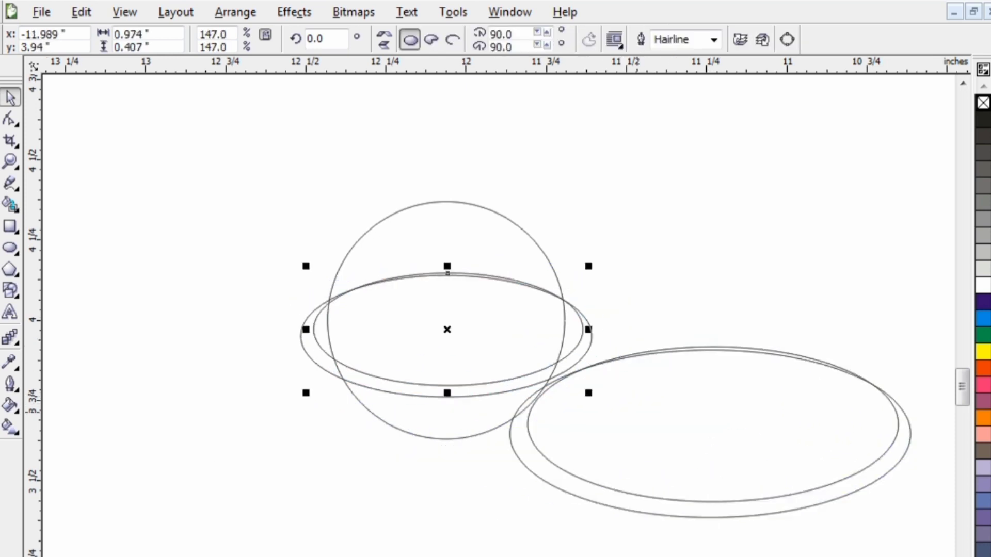
Step: Flatten the ring pair to about 0.895 by 0.284 inches, lower it on the circle, and shift its inner ellipse slightly left
{"action": "left_click_drag", "start_coordinate": [212, 228], "coordinate": [627, 404]}
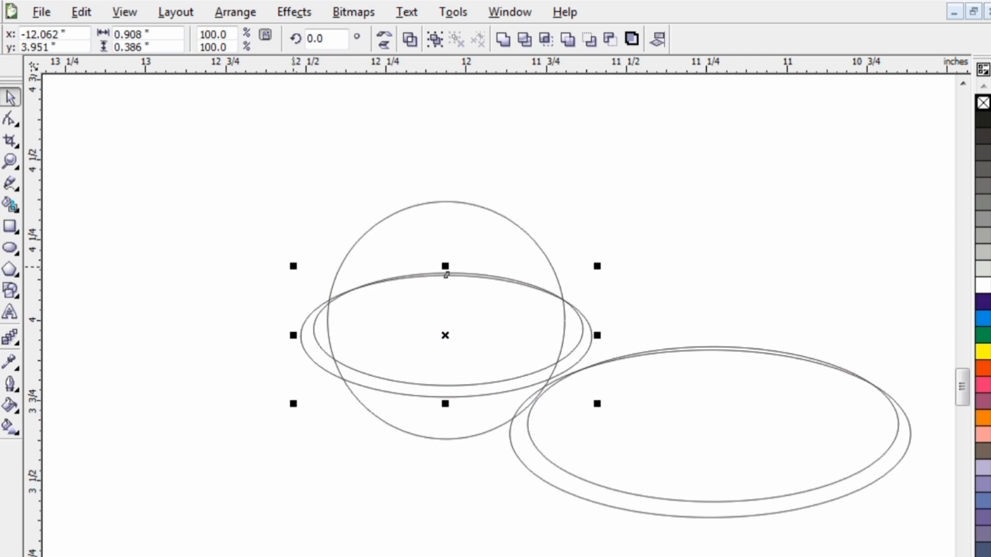
{"action": "left_click_drag", "start_coordinate": [446, 274], "coordinate": [443, 320]}
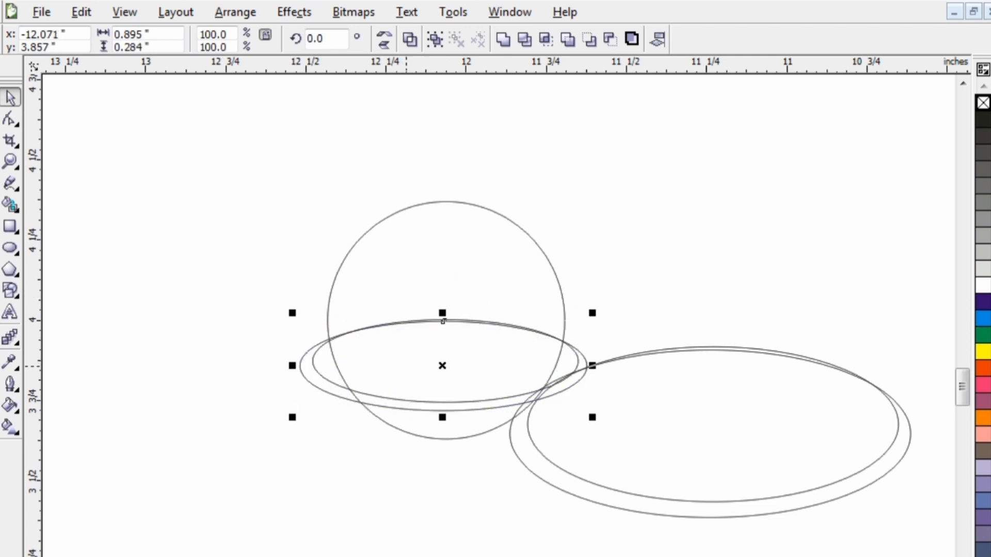
{"action": "left_click", "coordinate": [291, 395]}
{"action": "left_click", "coordinate": [398, 375]}
{"action": "left_click_drag", "start_coordinate": [397, 375], "coordinate": [397, 370]}
{"action": "left_click_drag", "start_coordinate": [445, 319], "coordinate": [442, 319]}
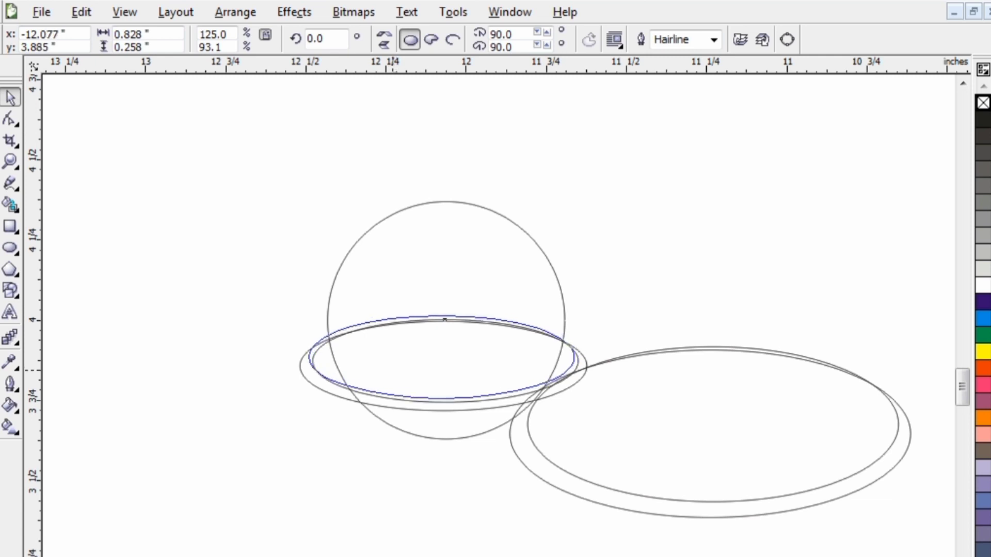
{"action": "left_click_drag", "start_coordinate": [393, 370], "coordinate": [393, 375]}
{"action": "left_click", "coordinate": [393, 375]}
{"action": "left_click", "coordinate": [252, 433]}
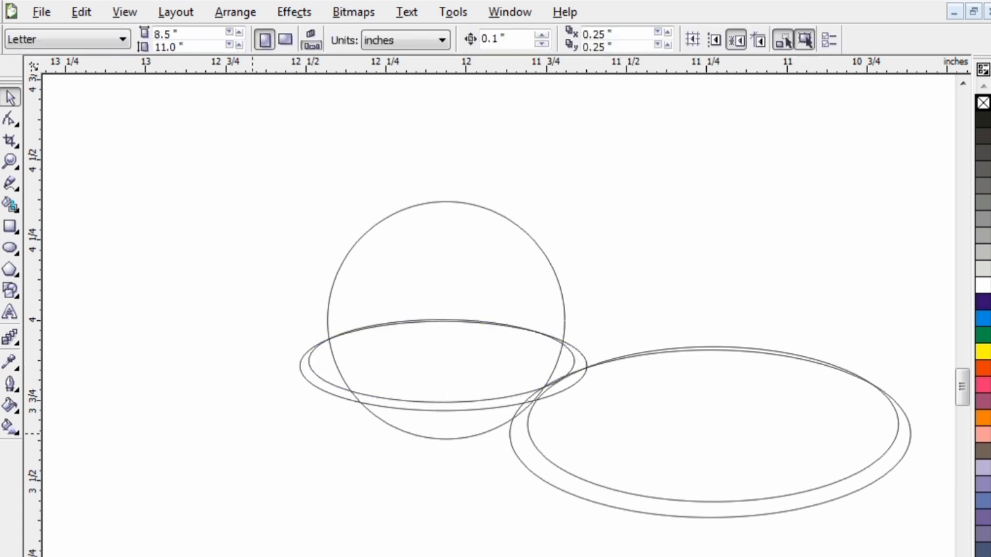
Step: Delete the larger spare ellipse pair at the lower right of the circle
{"action": "left_click_drag", "start_coordinate": [246, 316], "coordinate": [617, 416]}
{"action": "left_click", "coordinate": [735, 423]}
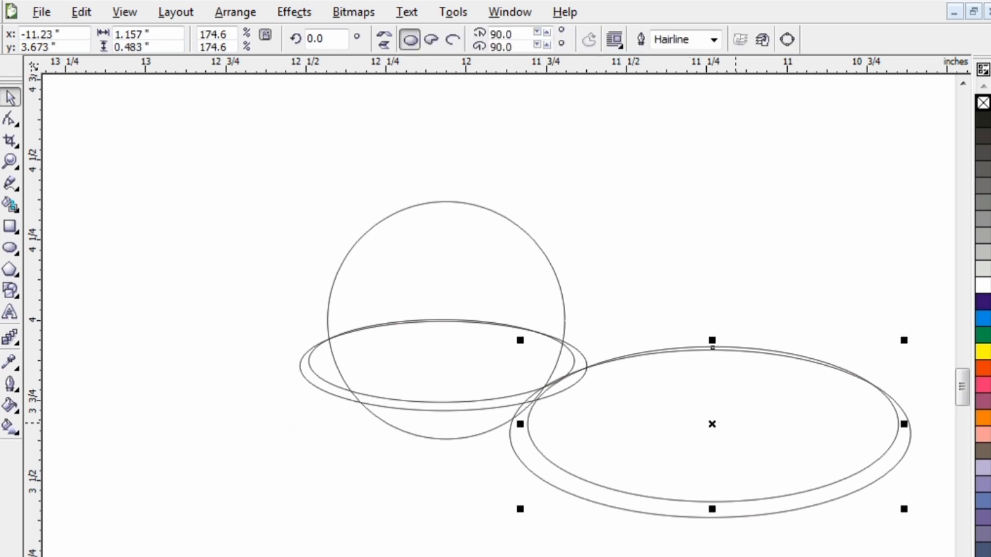
{"action": "key", "text": "Delete"}
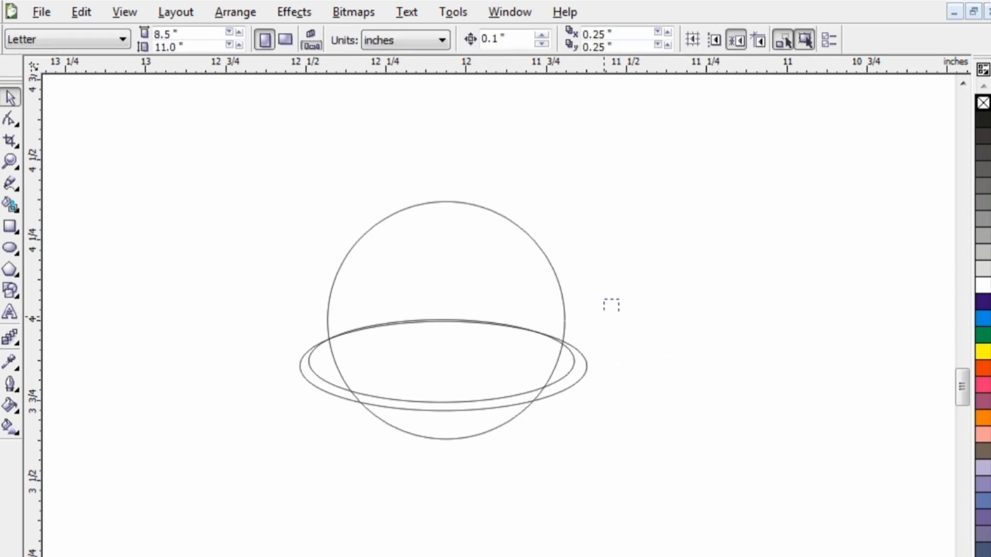
Step: Move the remaining ring pair up so it crosses just below the middle of the circle
{"action": "left_click_drag", "start_coordinate": [604, 316], "coordinate": [276, 430]}
{"action": "left_click_drag", "start_coordinate": [410, 384], "coordinate": [407, 356]}
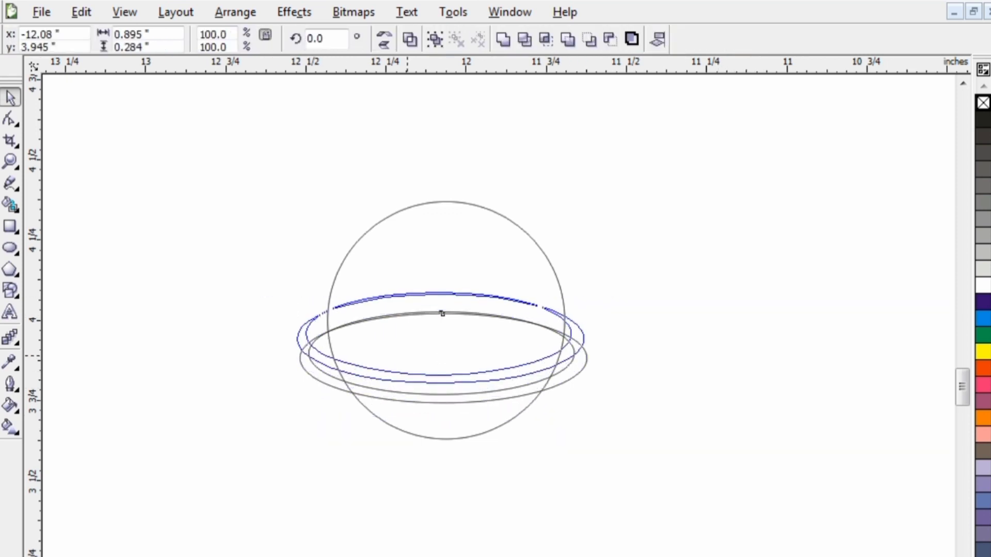
{"action": "left_click_drag", "start_coordinate": [442, 313], "coordinate": [438, 296]}
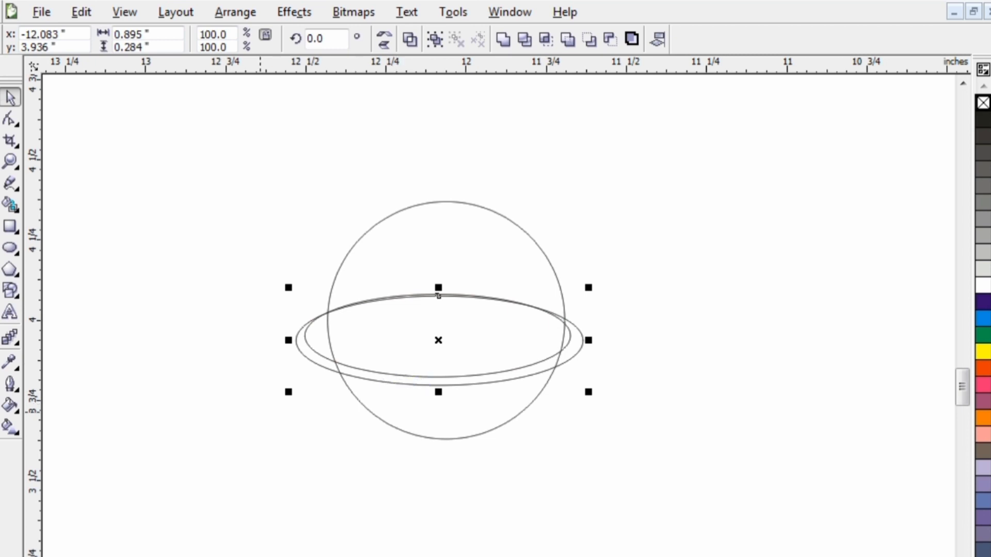
Step: Duplicate the ring pair, enlarge the copy to about 1.187 by 0.376 inches, and position it around the inner ring
{"action": "left_click_drag", "start_coordinate": [438, 295], "coordinate": [445, 320]}
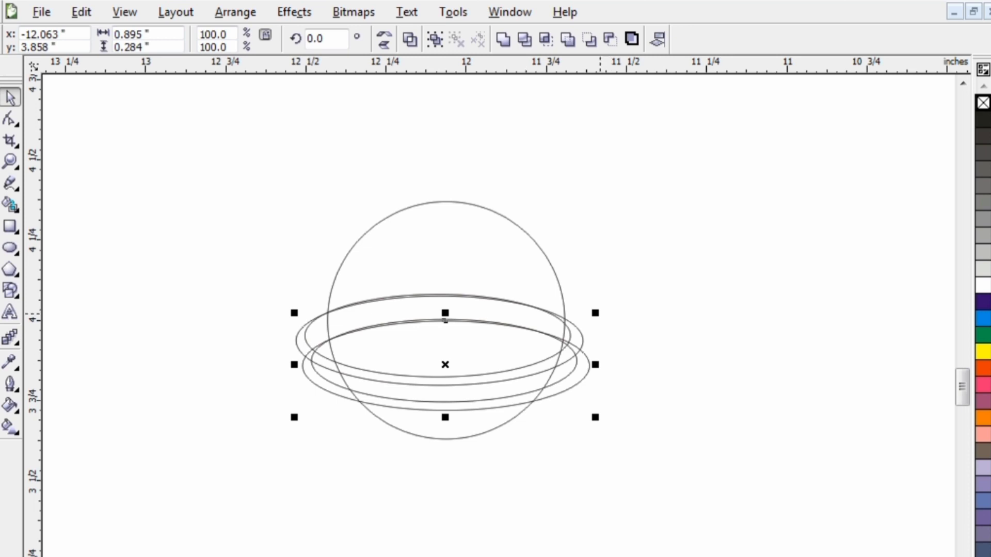
{"action": "left_click_drag", "start_coordinate": [598, 314], "coordinate": [693, 284]}
{"action": "left_click_drag", "start_coordinate": [492, 350], "coordinate": [439, 342]}
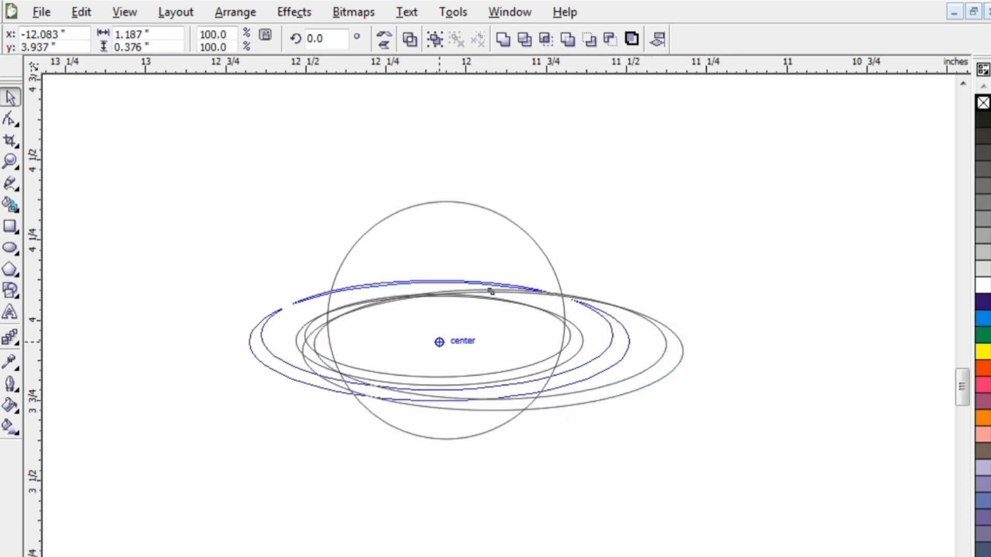
{"action": "left_click_drag", "start_coordinate": [491, 291], "coordinate": [442, 288]}
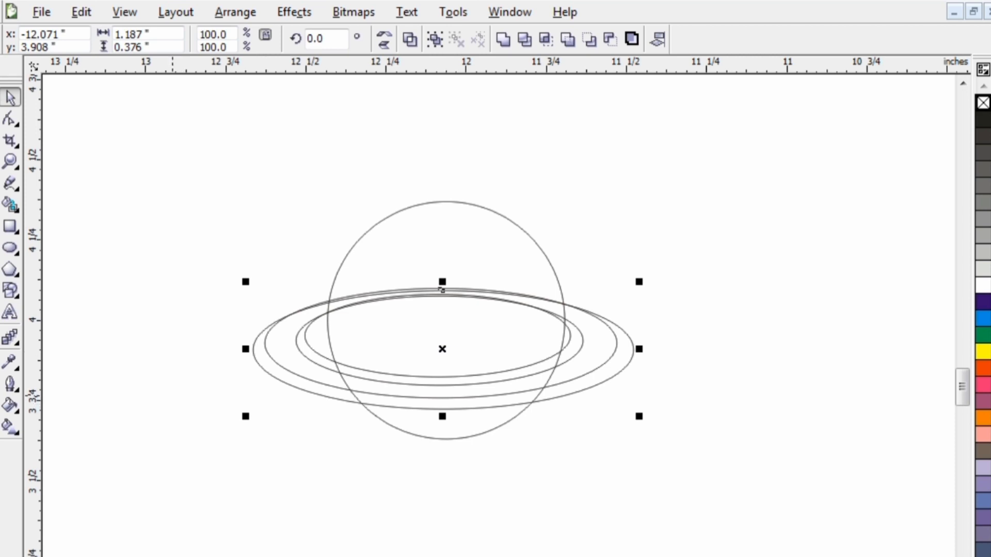
Step: Rotate all four ring ellipses together counterclockwise by about 3.6 degrees
{"action": "left_click", "coordinate": [442, 290]}
{"action": "left_click", "coordinate": [439, 293]}
{"action": "key", "text": "Escape"}
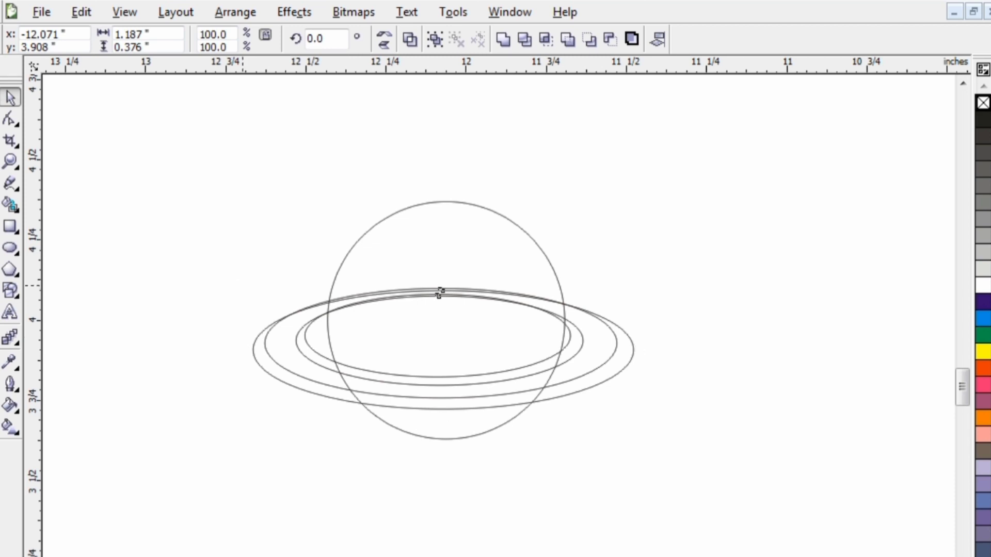
{"action": "left_click_drag", "start_coordinate": [439, 293], "coordinate": [436, 292]}
{"action": "key", "text": "Escape"}
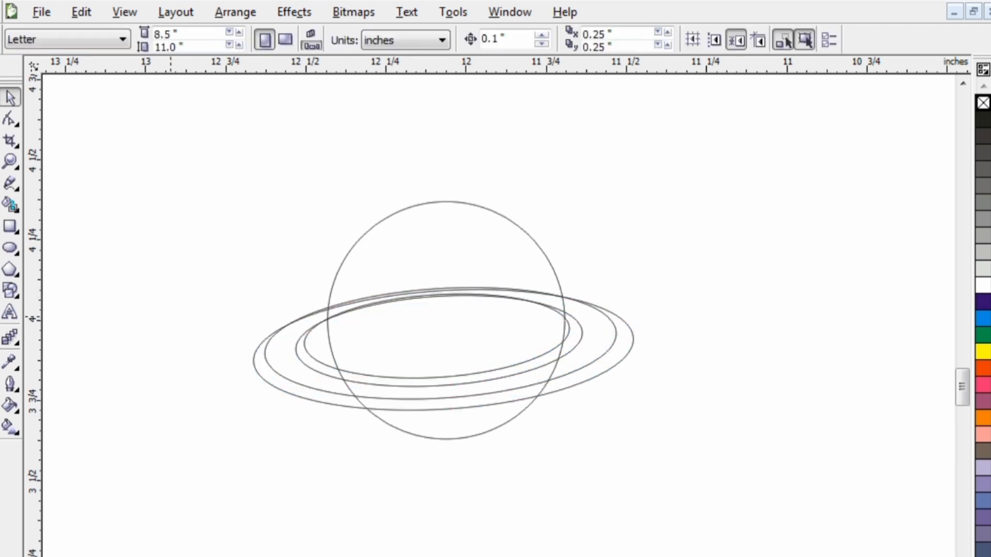
Step: Rotate the four ring ellipses back clockwise to leave only a very slight tilt
{"action": "left_click", "coordinate": [436, 292]}
{"action": "left_click", "coordinate": [436, 292]}
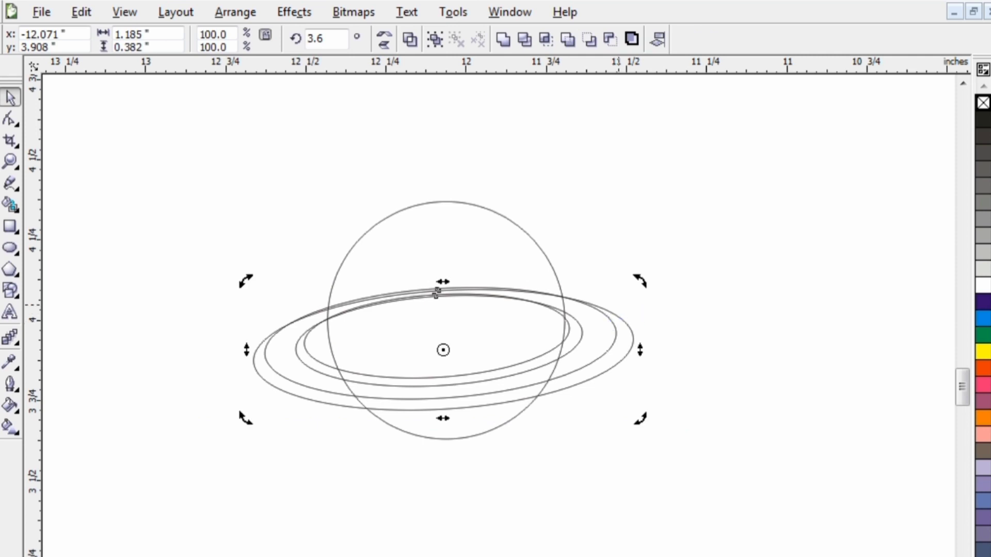
{"action": "left_click_drag", "start_coordinate": [436, 292], "coordinate": [437, 289]}
{"action": "key", "text": "Escape"}
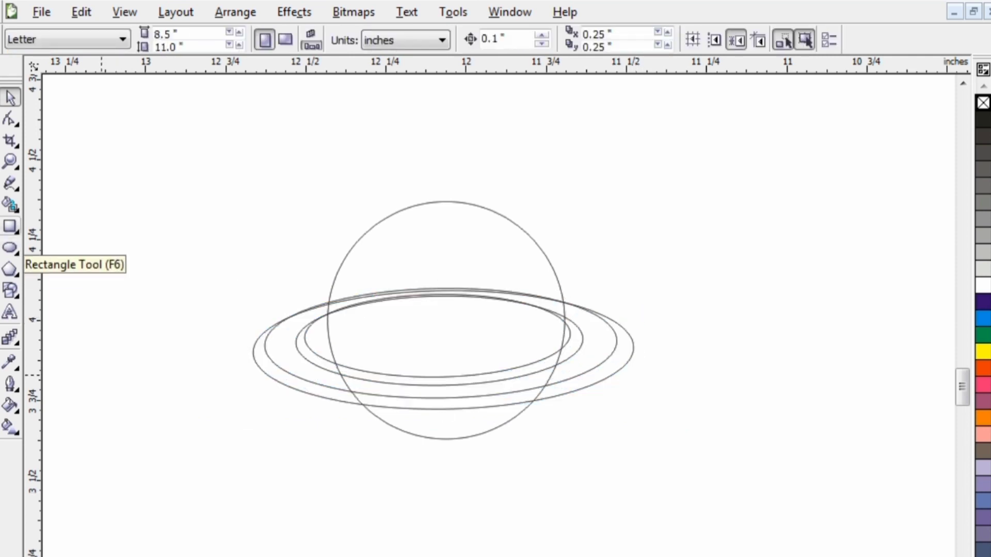
Step: Apply Smart Fill in blue with a hairline outline to the inner and outer ring bands, including the parts crossing the circle
{"action": "left_click", "coordinate": [11, 206]}
{"action": "left_click", "coordinate": [334, 364]}
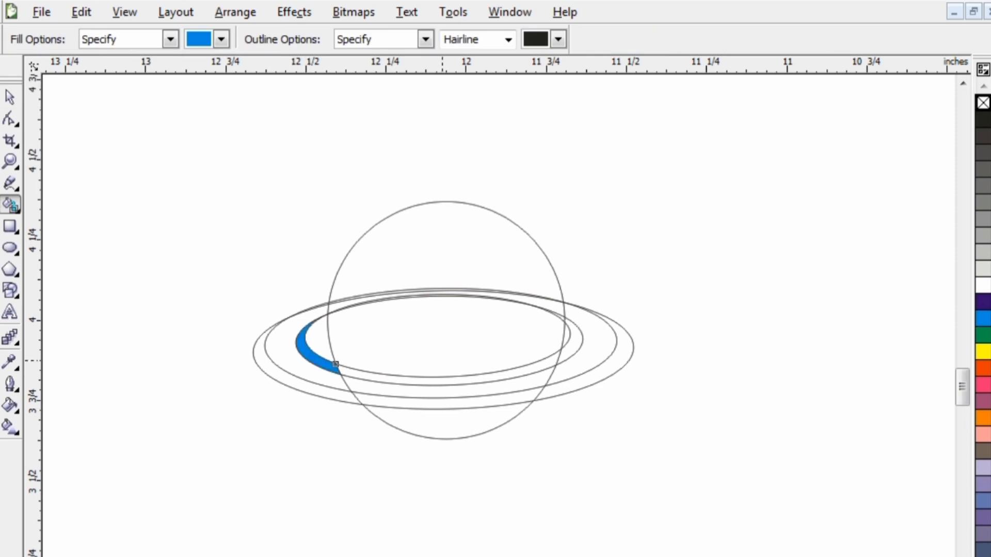
{"action": "left_click", "coordinate": [438, 381]}
{"action": "left_click", "coordinate": [559, 349]}
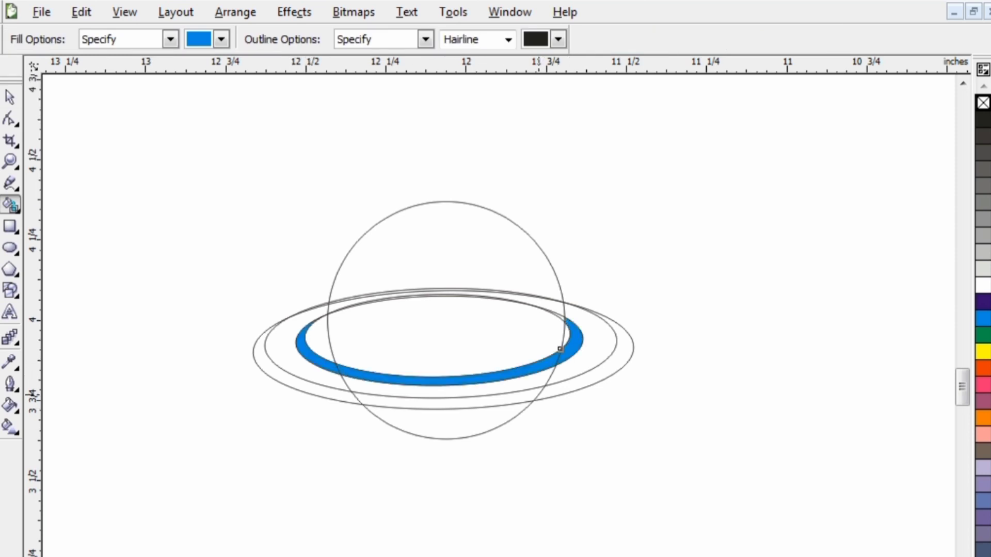
{"action": "left_click", "coordinate": [616, 340]}
{"action": "left_click", "coordinate": [444, 404]}
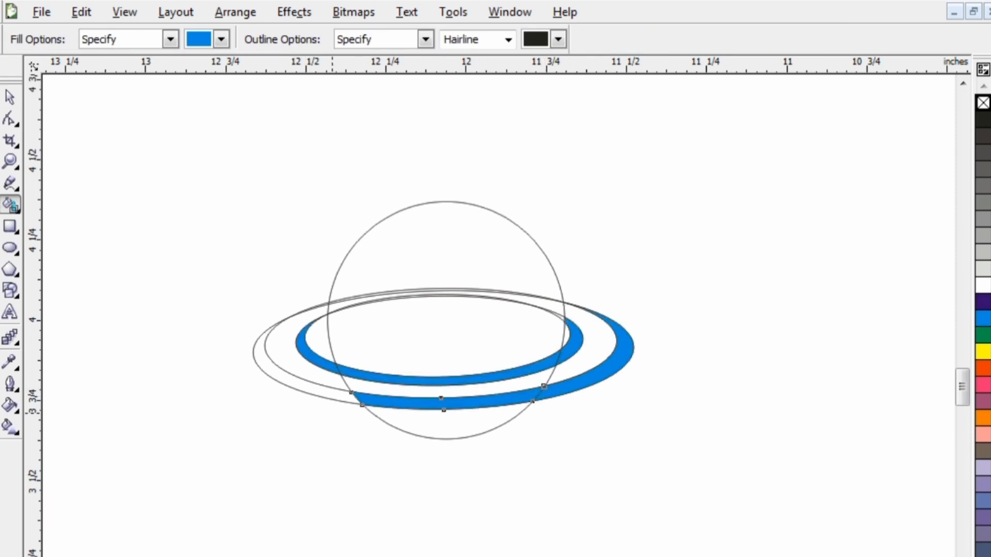
{"action": "left_click", "coordinate": [332, 396]}
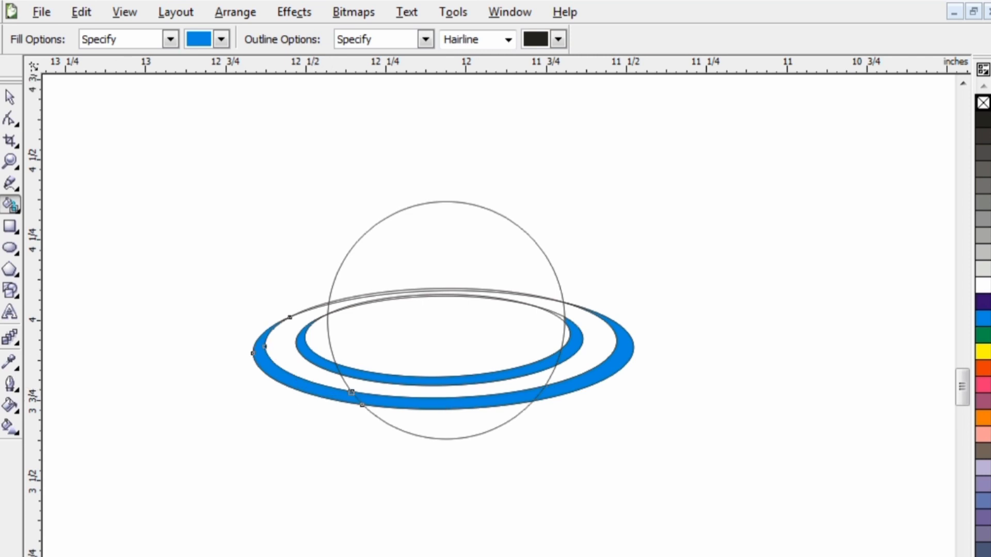
Step: Try trimming and welding the whole selection of circle, ring ellipses and blue fills, undoing each operation
{"action": "left_click", "coordinate": [11, 97]}
{"action": "left_click_drag", "start_coordinate": [191, 184], "coordinate": [674, 466]}
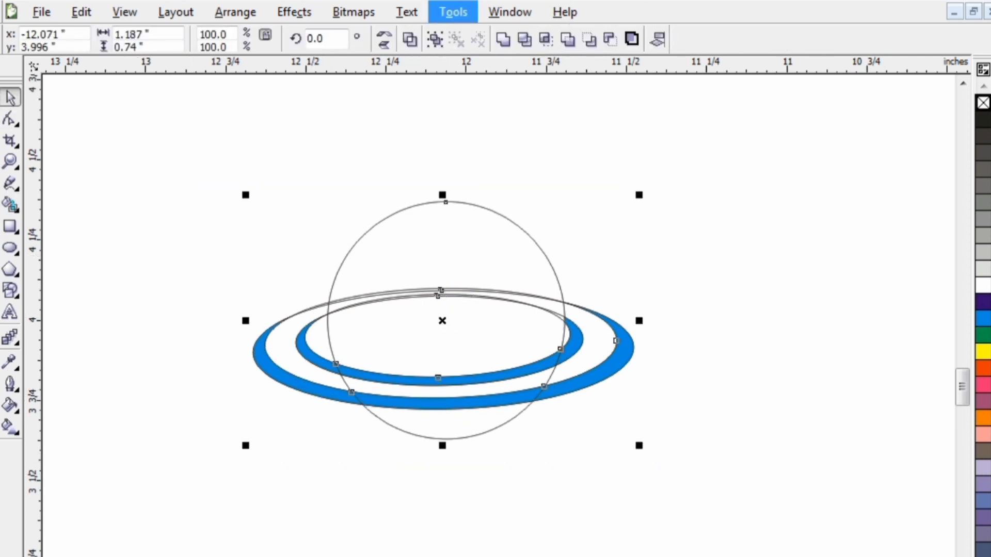
{"action": "left_click", "coordinate": [524, 40]}
{"action": "left_click", "coordinate": [647, 217]}
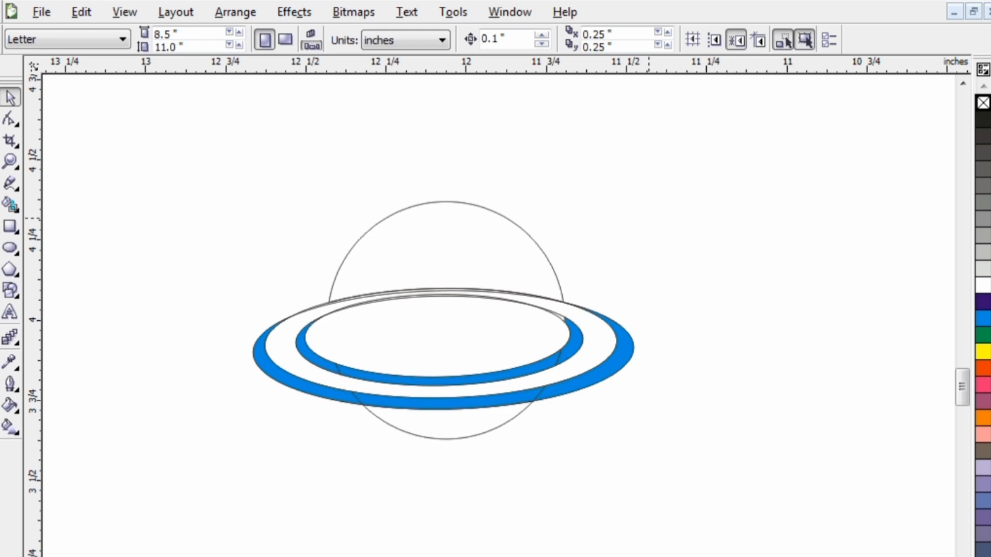
{"action": "key", "text": "ctrl+z"}
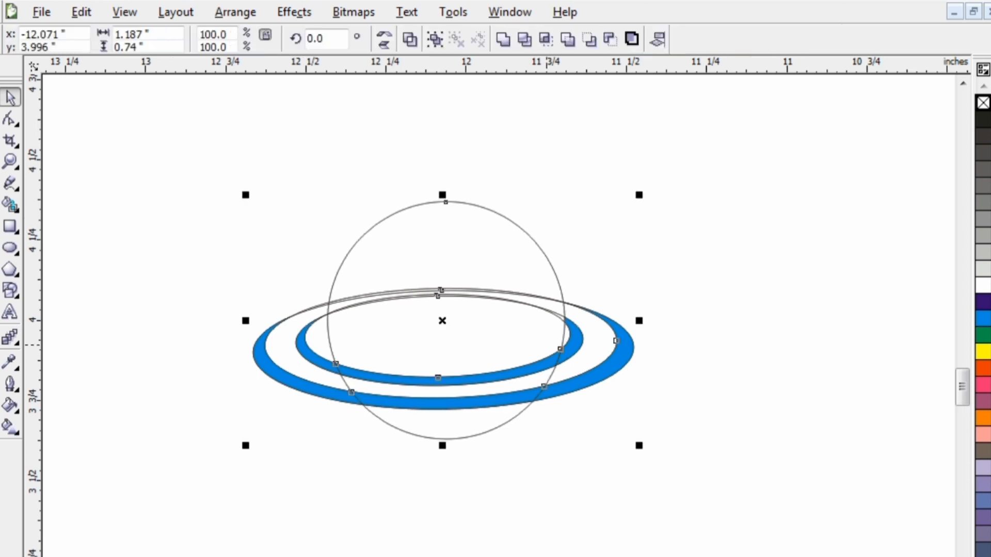
{"action": "left_click", "coordinate": [503, 39]}
{"action": "key", "text": "ctrl+z"}
{"action": "key", "text": "Escape"}
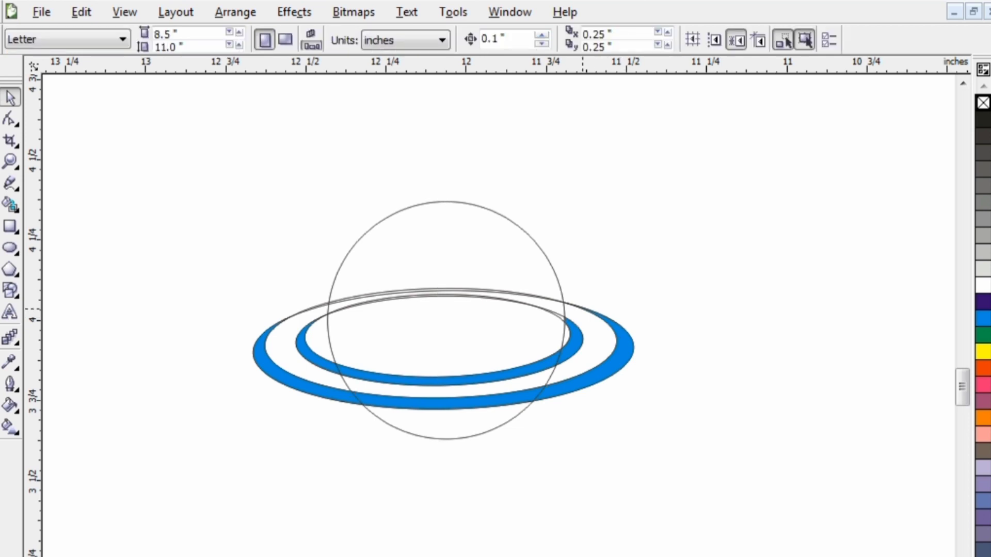
Step: Try moving the outer blue ring piece at the circle's right side away from the planet, and undo the move
{"action": "left_click_drag", "start_coordinate": [573, 307], "coordinate": [705, 296]}
{"action": "key", "text": "ctrl+z"}
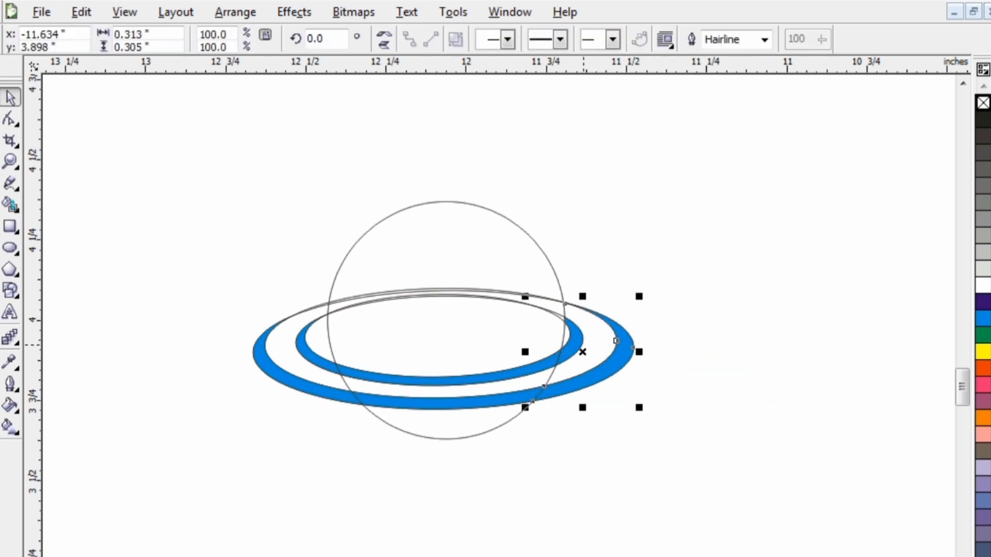
{"action": "key", "text": "Escape"}
Step: Delete the four original ring ellipse outlines, keeping only the circle and the blue ring fills
{"action": "scroll", "coordinate": [491, 294], "scroll_direction": "up", "scroll_amount": 3}
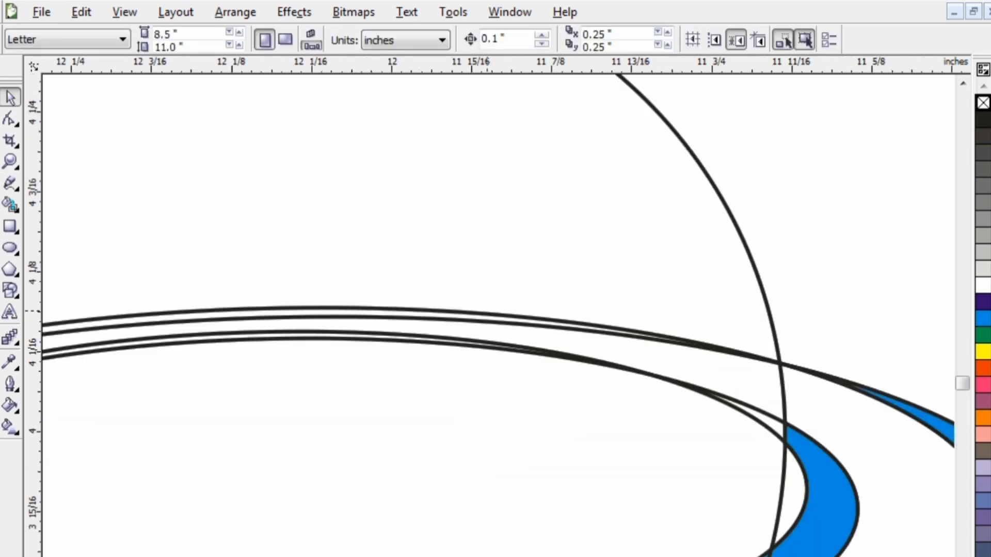
{"action": "left_click_drag", "start_coordinate": [418, 311], "coordinate": [418, 235]}
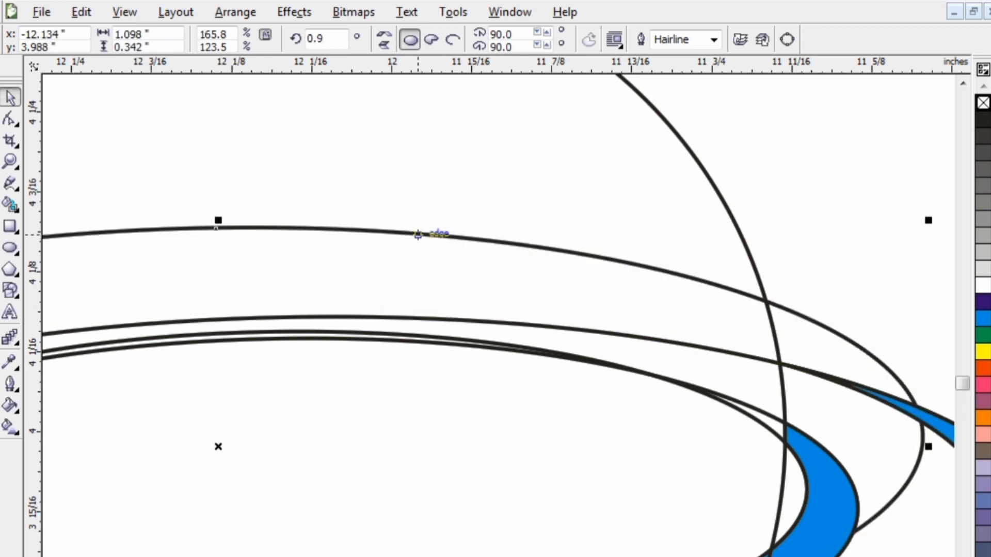
{"action": "key", "text": "Delete"}
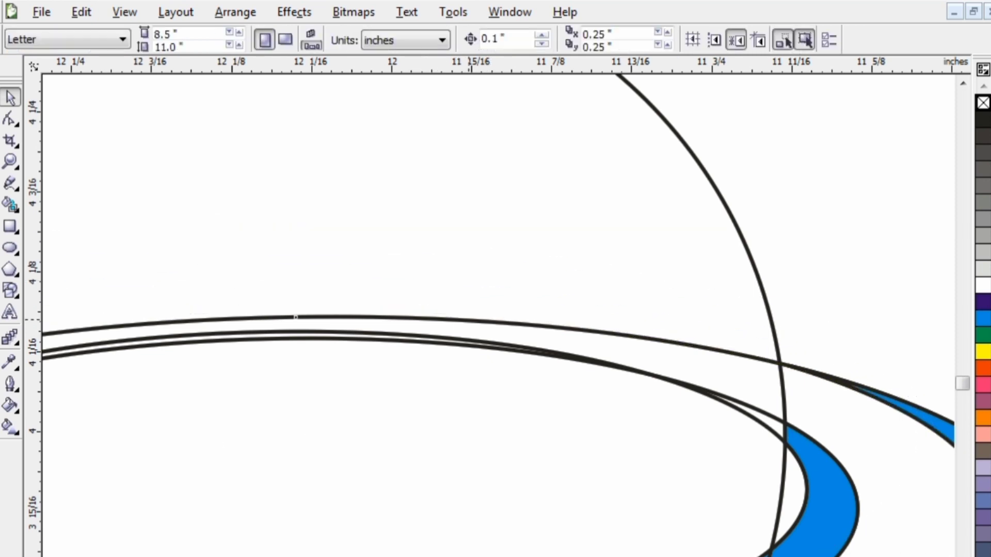
{"action": "left_click_drag", "start_coordinate": [468, 320], "coordinate": [467, 202]}
{"action": "key", "text": "Delete"}
{"action": "left_click_drag", "start_coordinate": [445, 338], "coordinate": [459, 248]}
{"action": "key", "text": "Delete"}
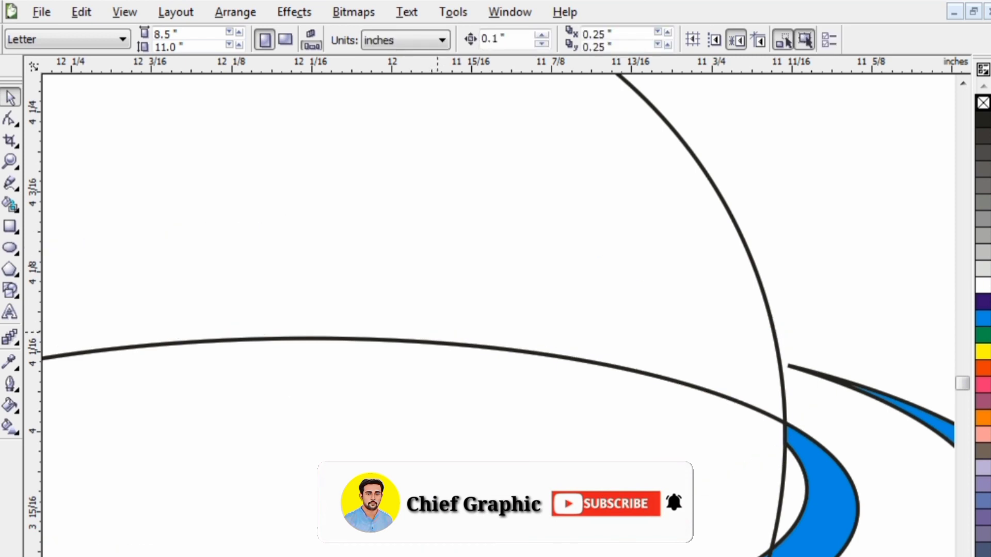
{"action": "left_click_drag", "start_coordinate": [295, 341], "coordinate": [295, 278]}
{"action": "key", "text": "Delete"}
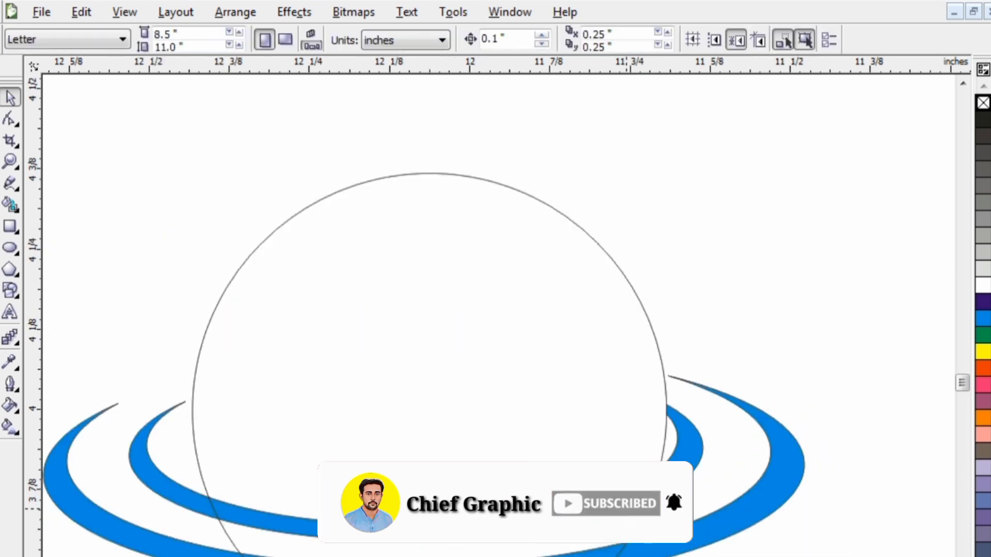
Step: Try removing the front piece of the inner ring band that crosses the circle, and undo the change
{"action": "left_click_drag", "start_coordinate": [626, 492], "coordinate": [624, 506]}
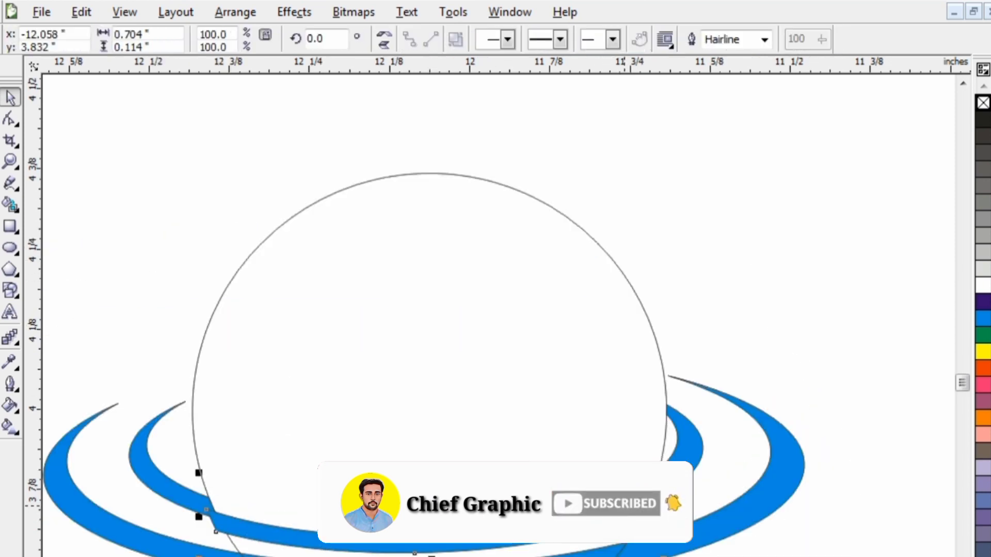
{"action": "key", "text": "Escape"}
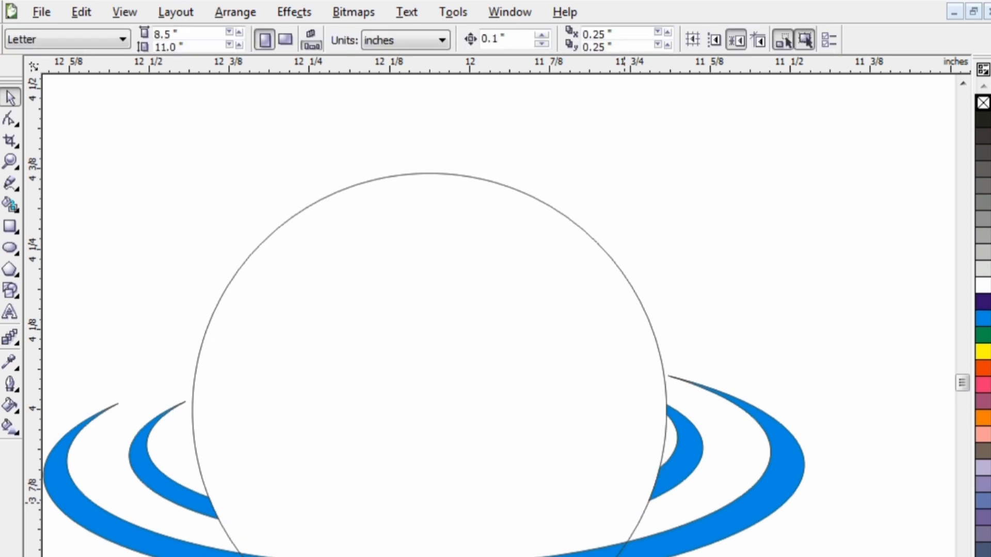
{"action": "key", "text": "ctrl+z"}
{"action": "key", "text": "ctrl+z"}
Step: Scale the whole circle and ring artwork down proportionally until the circle is about 0.52 inches across
{"action": "scroll", "coordinate": [551, 474], "scroll_direction": "down", "scroll_amount": 1}
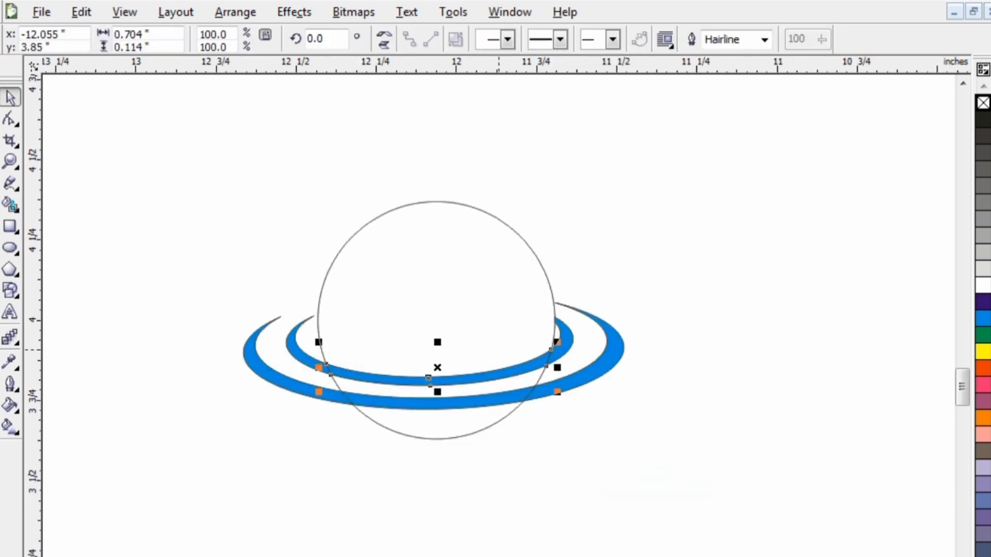
{"action": "left_click", "coordinate": [315, 429]}
{"action": "left_click_drag", "start_coordinate": [685, 165], "coordinate": [230, 454]}
{"action": "left_click_drag", "start_coordinate": [236, 194], "coordinate": [350, 265]}
{"action": "left_click", "coordinate": [313, 411]}
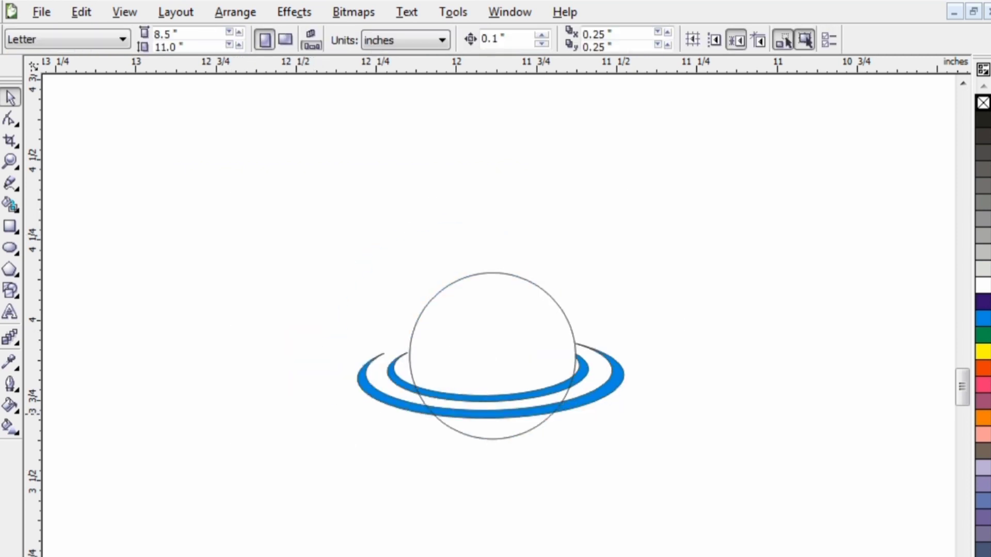
Step: Draw a closed three-point shape about 0.27 by 0.49 inches with its corners on the circle's upper left, bottom and upper right
{"action": "scroll", "coordinate": [439, 470], "scroll_direction": "up", "scroll_amount": 1}
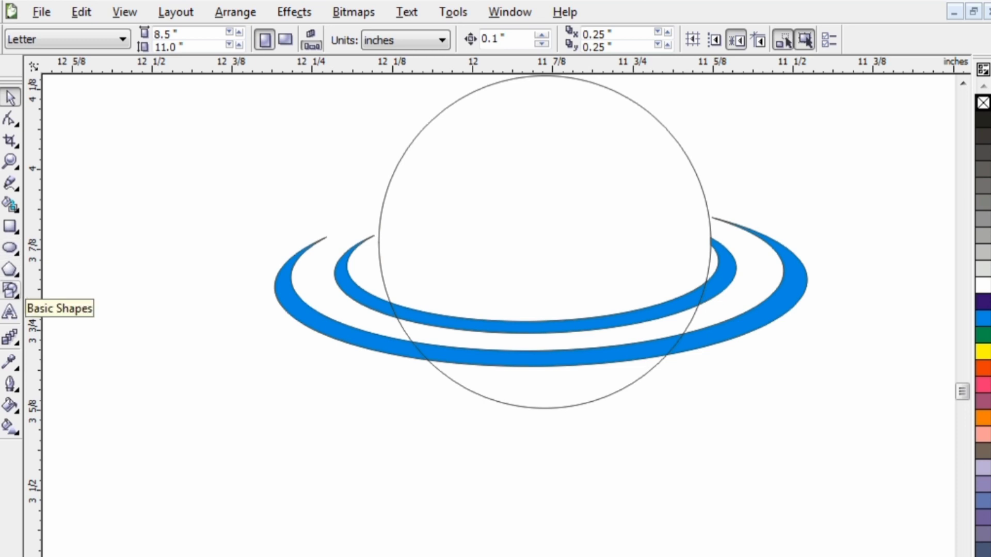
{"action": "left_click", "coordinate": [11, 184]}
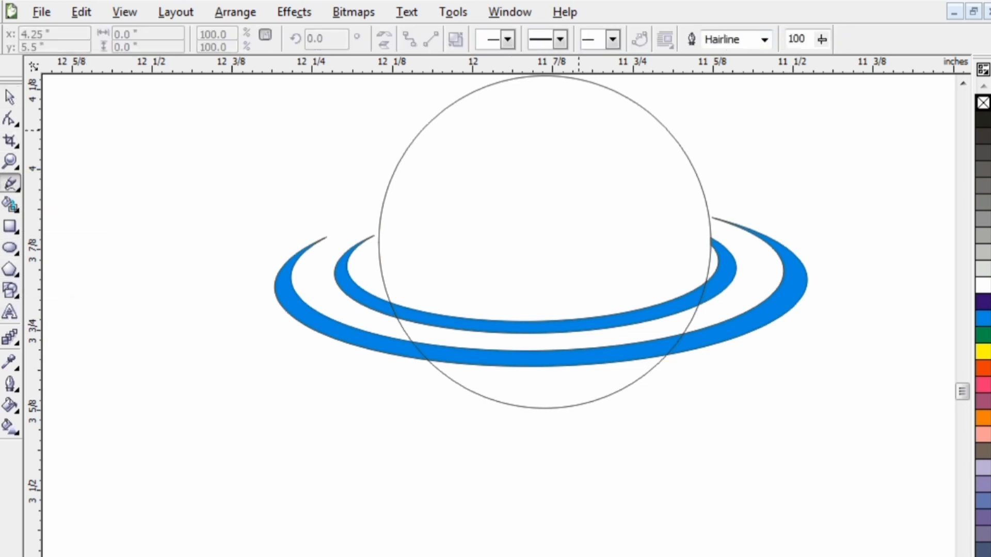
{"action": "left_click", "coordinate": [480, 89]}
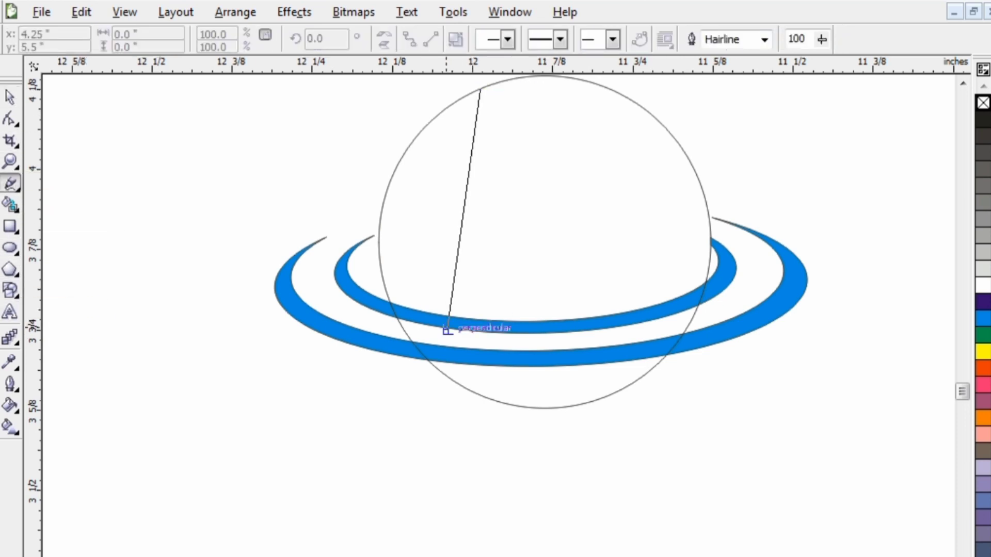
{"action": "left_click", "coordinate": [494, 395]}
{"action": "left_click", "coordinate": [504, 404]}
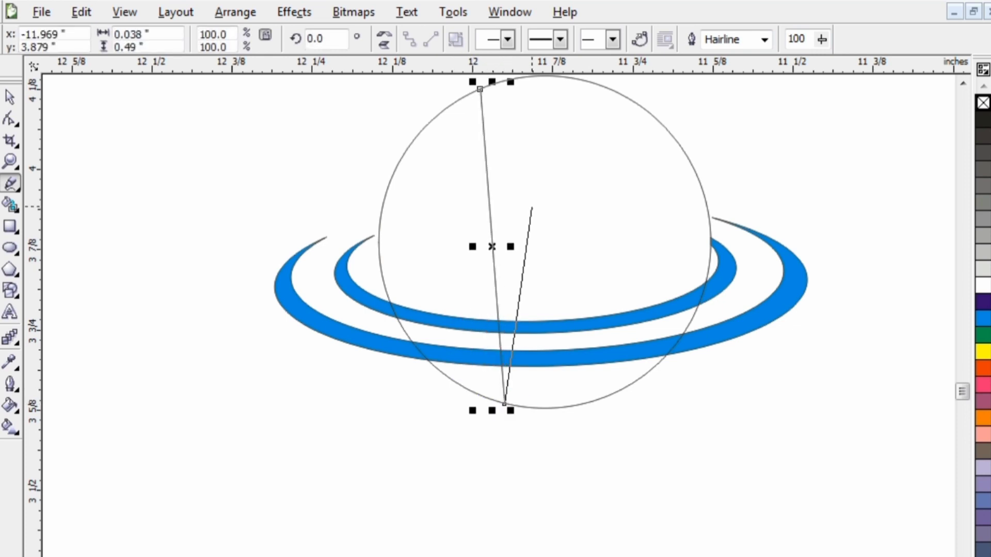
{"action": "left_click", "coordinate": [653, 117]}
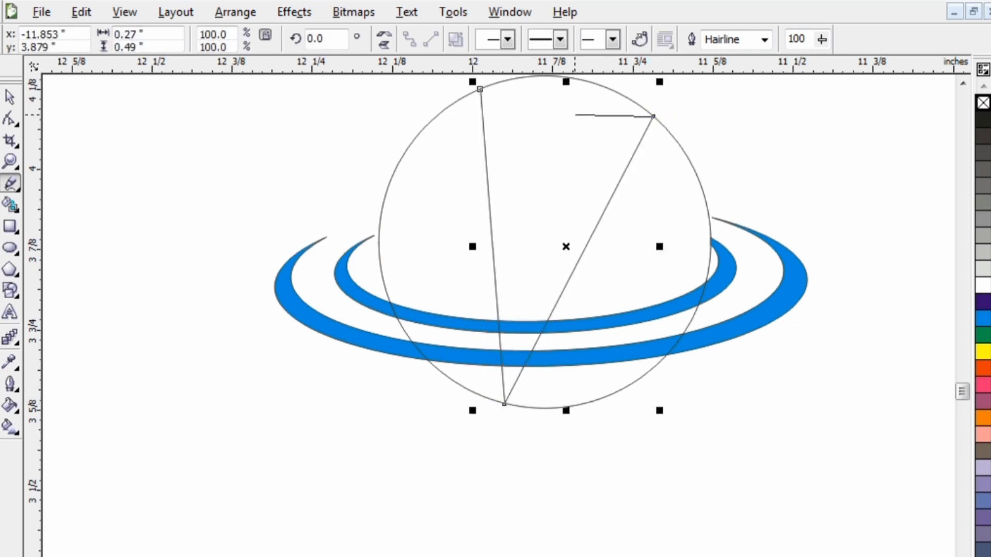
{"action": "left_click", "coordinate": [480, 88]}
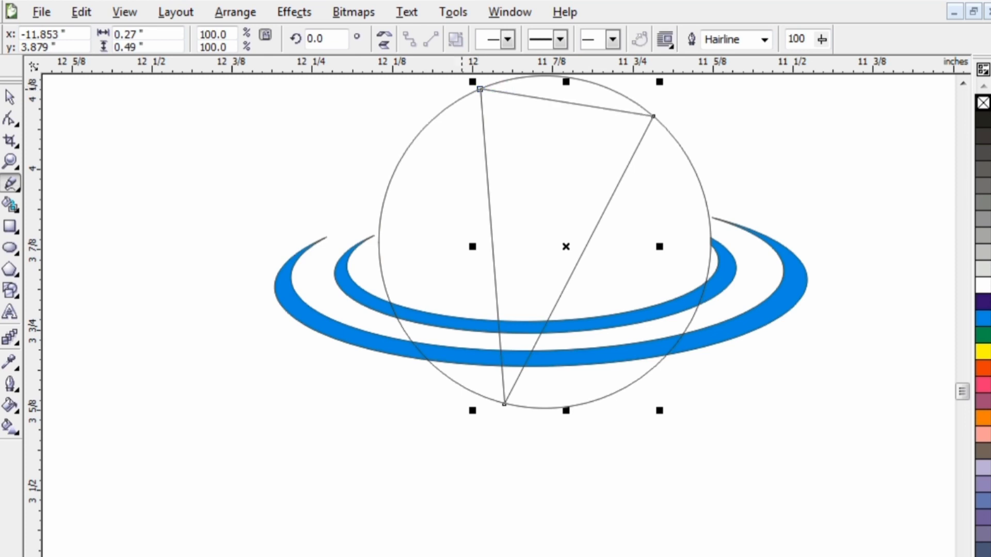
Step: Convert the triangle's top edge to a curve and bend it down into the circle
{"action": "left_click", "coordinate": [10, 118]}
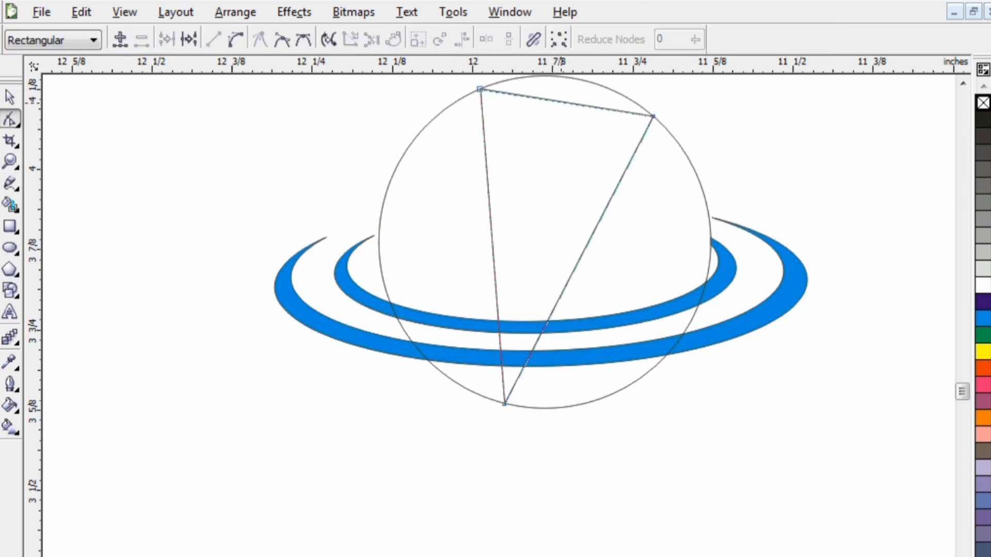
{"action": "left_click", "coordinate": [559, 100]}
{"action": "left_click_drag", "start_coordinate": [539, 99], "coordinate": [536, 183]}
{"action": "left_click_drag", "start_coordinate": [596, 109], "coordinate": [511, 183]}
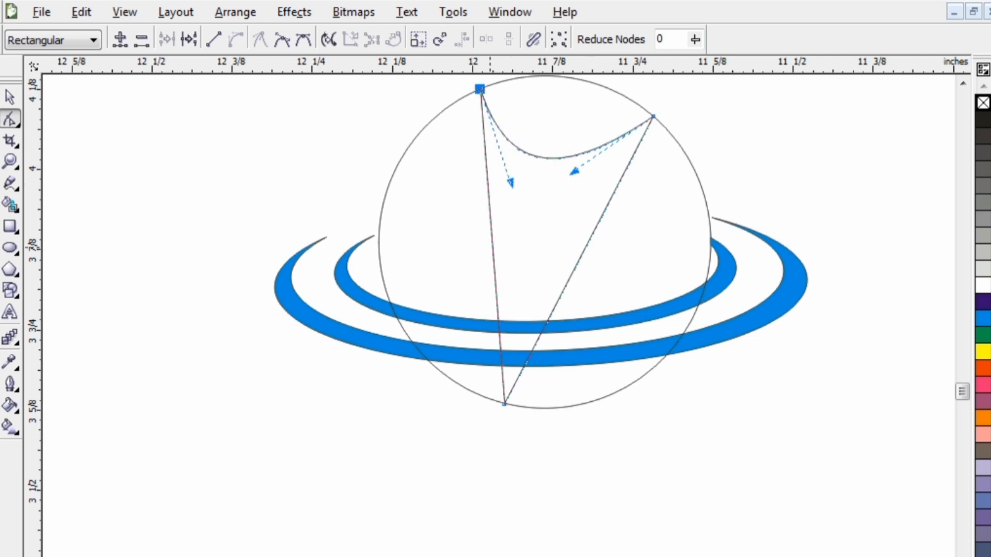
Step: Convert the triangle's left edge to a curve and bow it outward to run close inside the circle's left edge
{"action": "left_click", "coordinate": [490, 247]}
{"action": "left_click", "coordinate": [236, 39]}
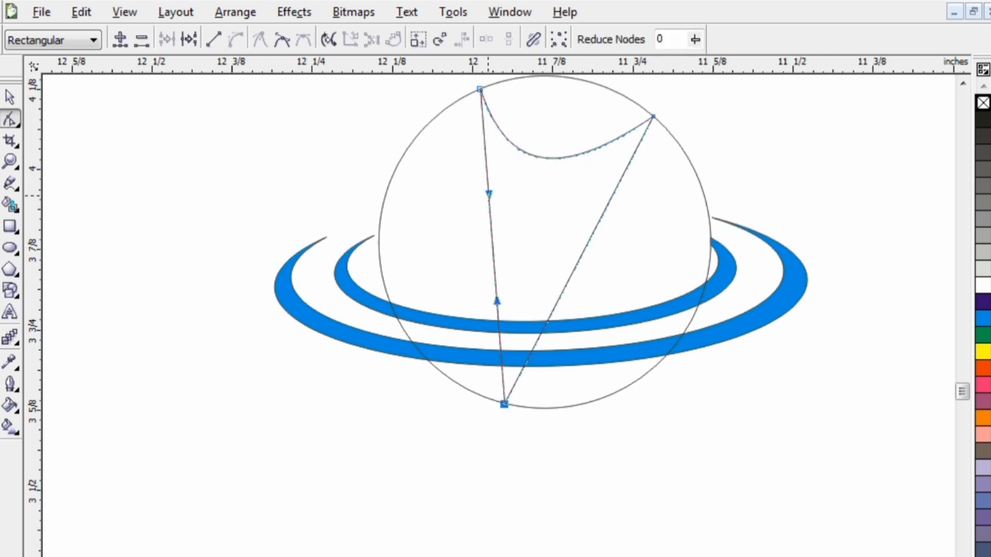
{"action": "left_click_drag", "start_coordinate": [489, 194], "coordinate": [391, 235]}
{"action": "left_click_drag", "start_coordinate": [497, 301], "coordinate": [416, 313]}
{"action": "left_click_drag", "start_coordinate": [393, 234], "coordinate": [385, 168]}
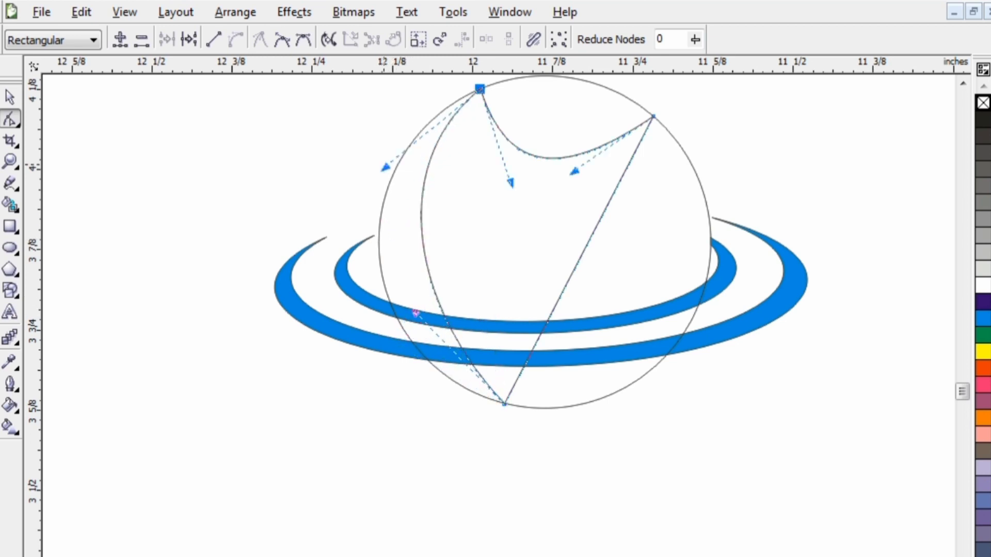
{"action": "left_click_drag", "start_coordinate": [415, 314], "coordinate": [353, 301]}
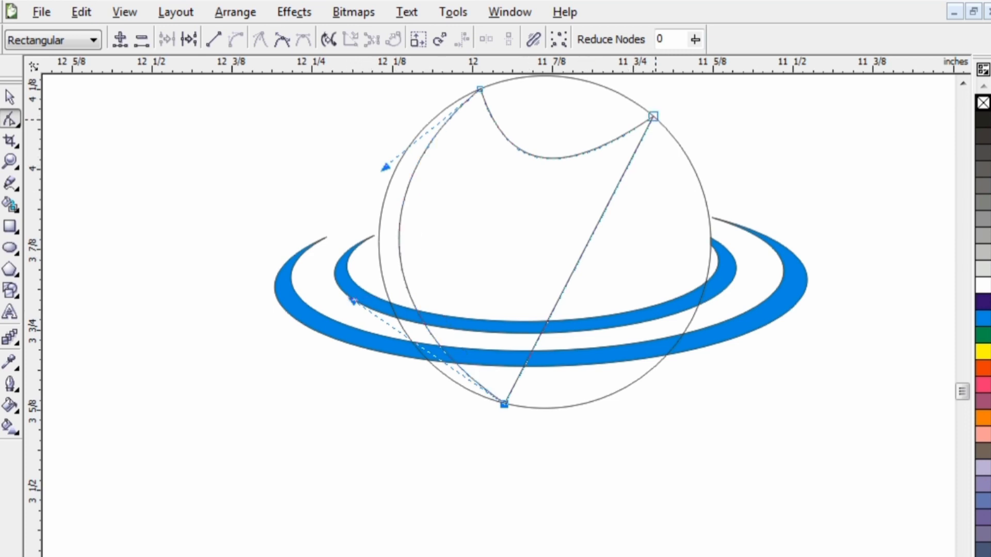
Step: Adjust both control handles of the shape's top curve to make its dip deeper and rounder
{"action": "left_click", "coordinate": [653, 116]}
{"action": "left_click", "coordinate": [480, 89]}
{"action": "left_click_drag", "start_coordinate": [508, 189], "coordinate": [471, 184]}
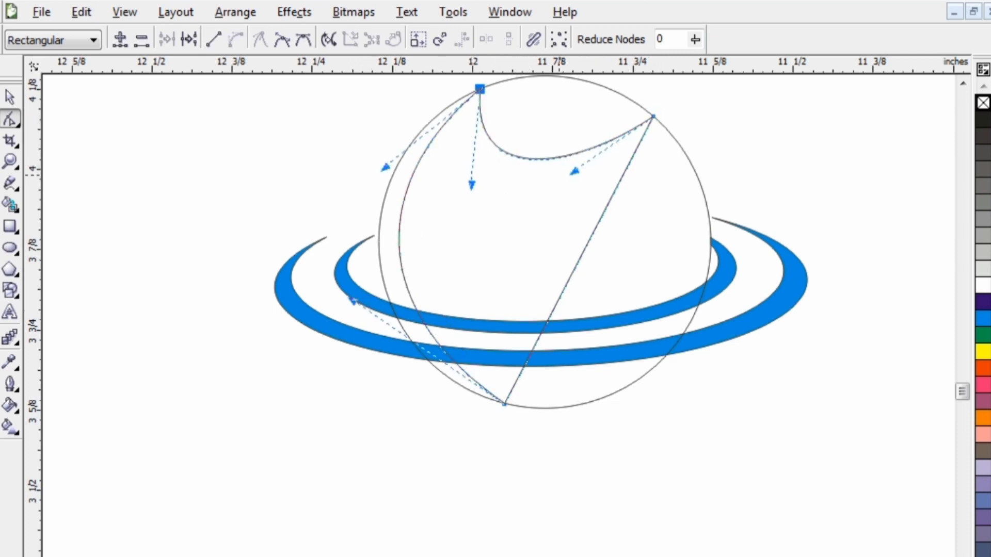
{"action": "left_click_drag", "start_coordinate": [574, 171], "coordinate": [554, 200]}
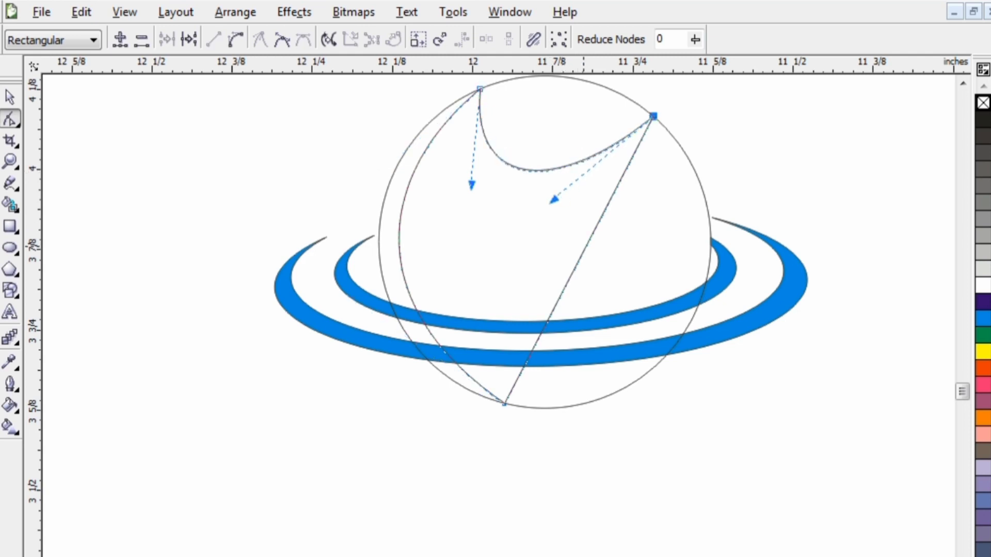
Step: Convert the shape's straight right edge to a curve and bend it inward toward the left
{"action": "left_click", "coordinate": [582, 254]}
{"action": "left_click", "coordinate": [235, 39]}
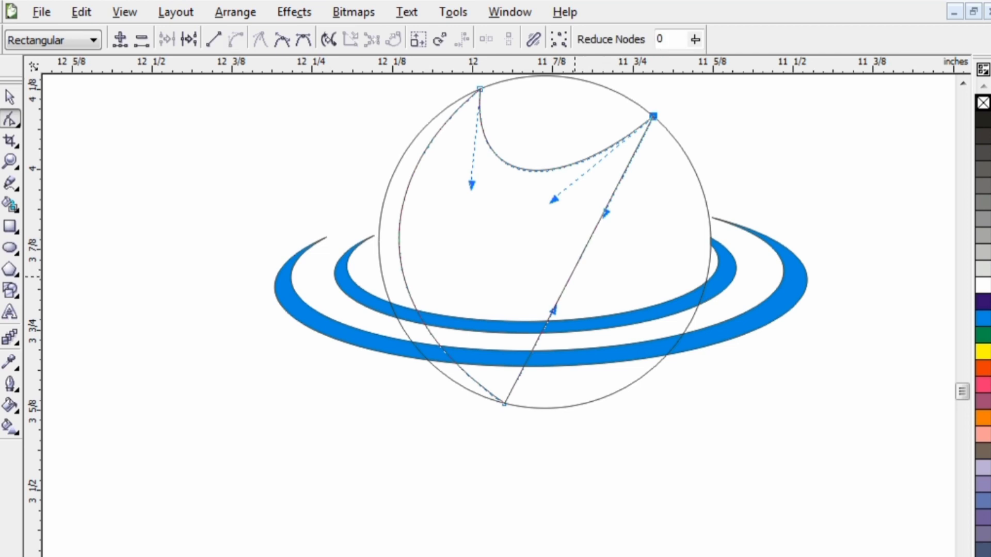
{"action": "left_click_drag", "start_coordinate": [582, 254], "coordinate": [511, 253]}
{"action": "left_click_drag", "start_coordinate": [550, 200], "coordinate": [567, 203]}
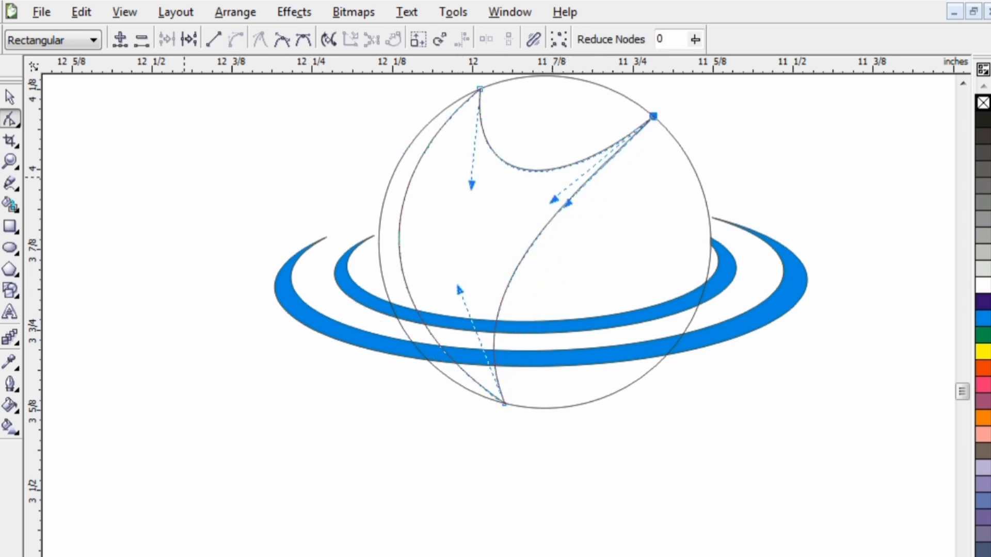
{"action": "left_click", "coordinate": [10, 97]}
Step: Refine the shape's top curve with its node handles so it bulges left below the upper-left corner
{"action": "scroll", "coordinate": [416, 208], "scroll_direction": "down", "scroll_amount": 1}
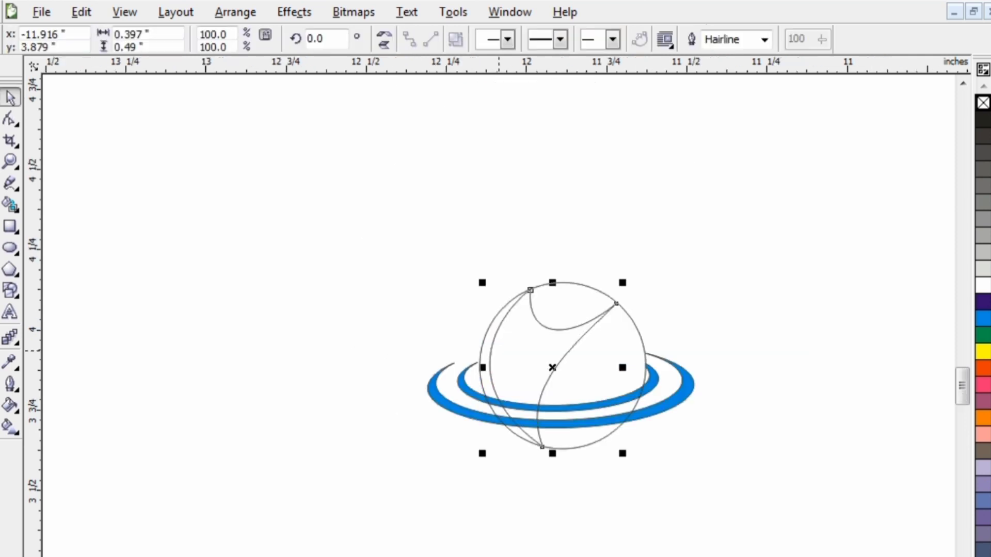
{"action": "scroll", "coordinate": [541, 339], "scroll_direction": "up", "scroll_amount": 1}
{"action": "left_click", "coordinate": [715, 256]}
{"action": "left_click", "coordinate": [553, 305]}
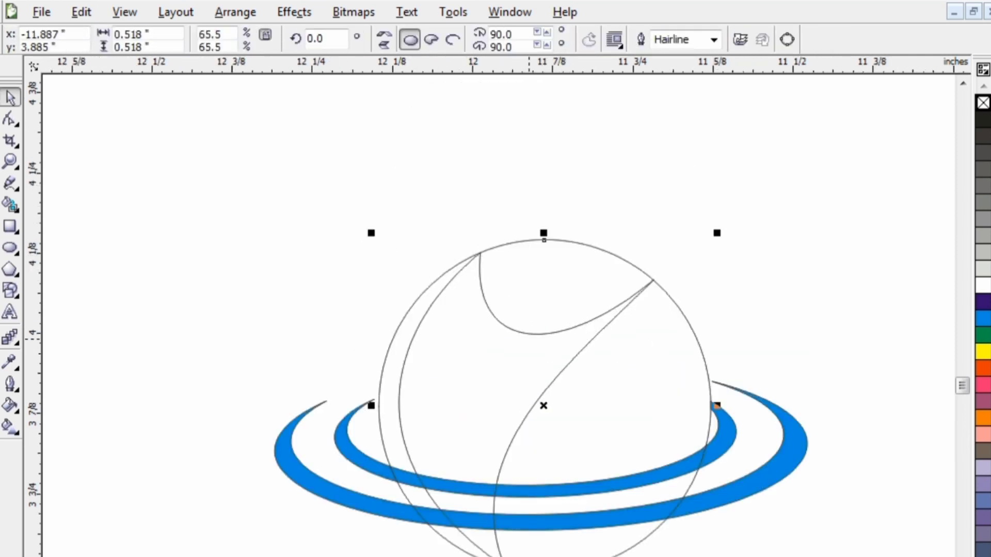
{"action": "left_click", "coordinate": [529, 336]}
{"action": "left_click", "coordinate": [9, 119]}
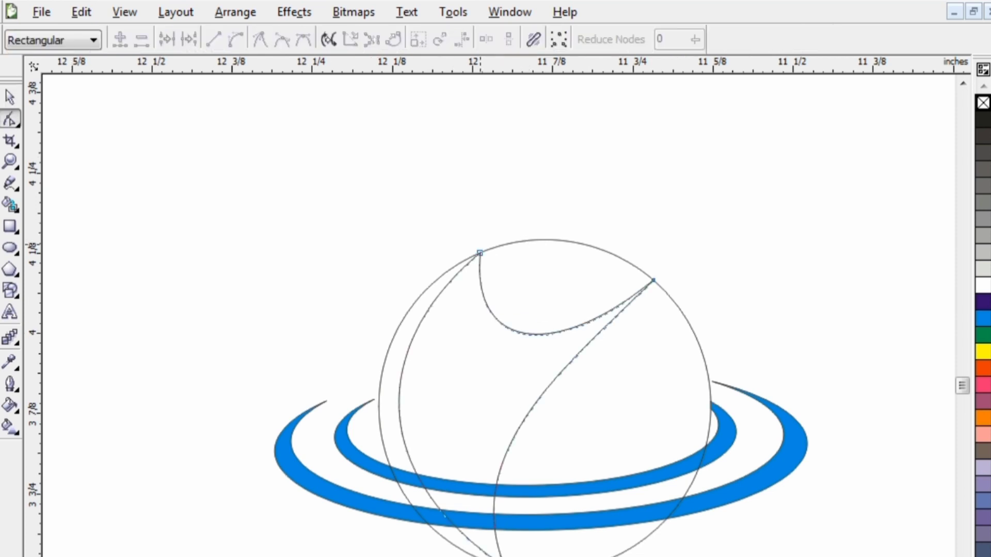
{"action": "left_click", "coordinate": [480, 253]}
{"action": "left_click_drag", "start_coordinate": [471, 349], "coordinate": [432, 337]}
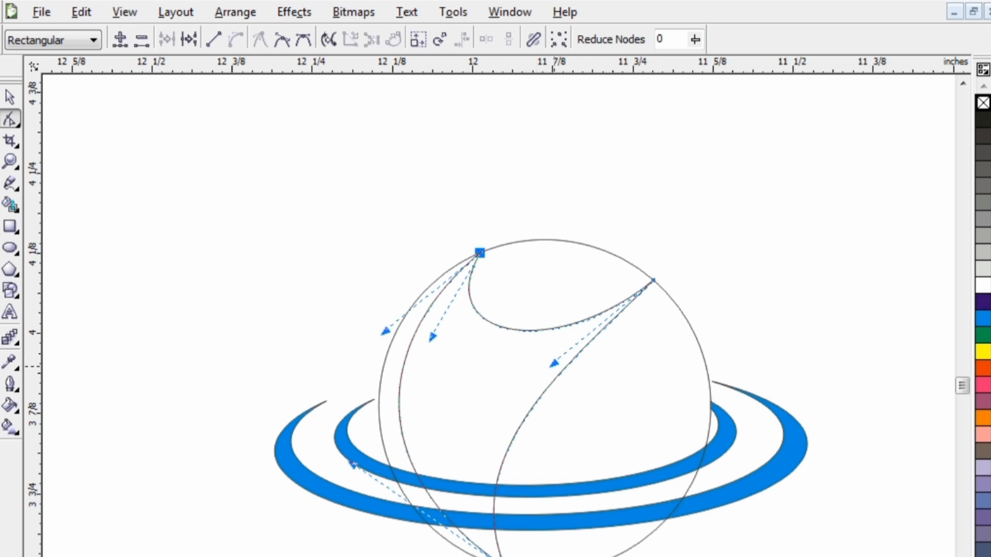
{"action": "left_click_drag", "start_coordinate": [553, 364], "coordinate": [564, 371]}
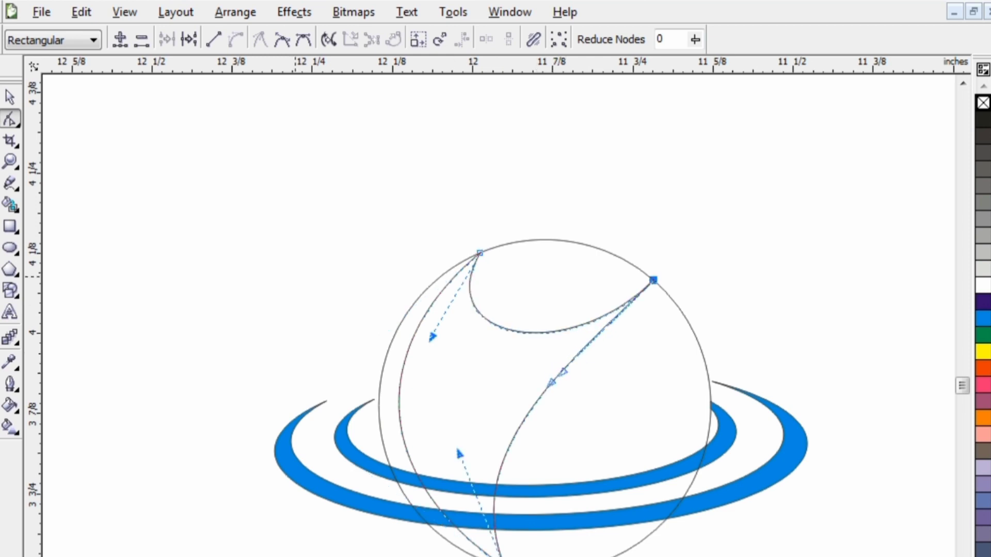
Step: Apply Smart Fill in blue with a hairline outline to the planet's top, right, left-sliver and lower regions around the curved shape
{"action": "left_click", "coordinate": [136, 209]}
{"action": "key", "text": "F5"}
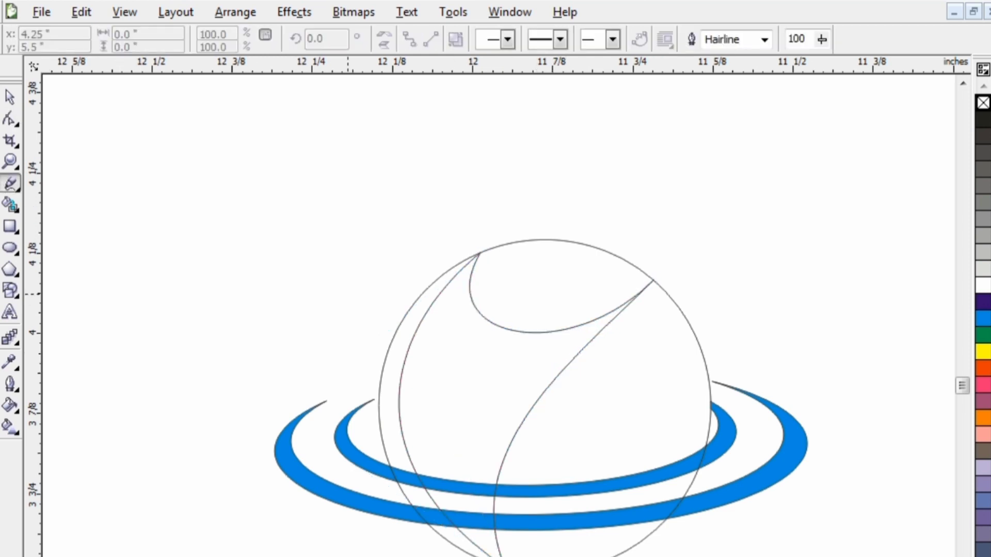
{"action": "left_click_drag", "start_coordinate": [510, 297], "coordinate": [512, 298]}
{"action": "left_click_drag", "start_coordinate": [608, 259], "coordinate": [594, 304]}
{"action": "key", "text": "Delete"}
{"action": "left_click", "coordinate": [511, 297]}
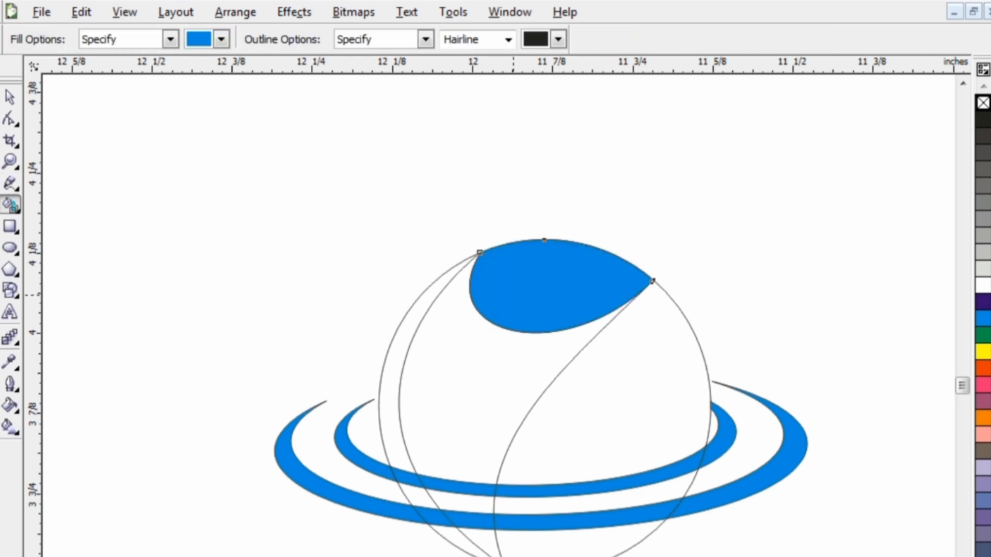
{"action": "left_click", "coordinate": [622, 398]}
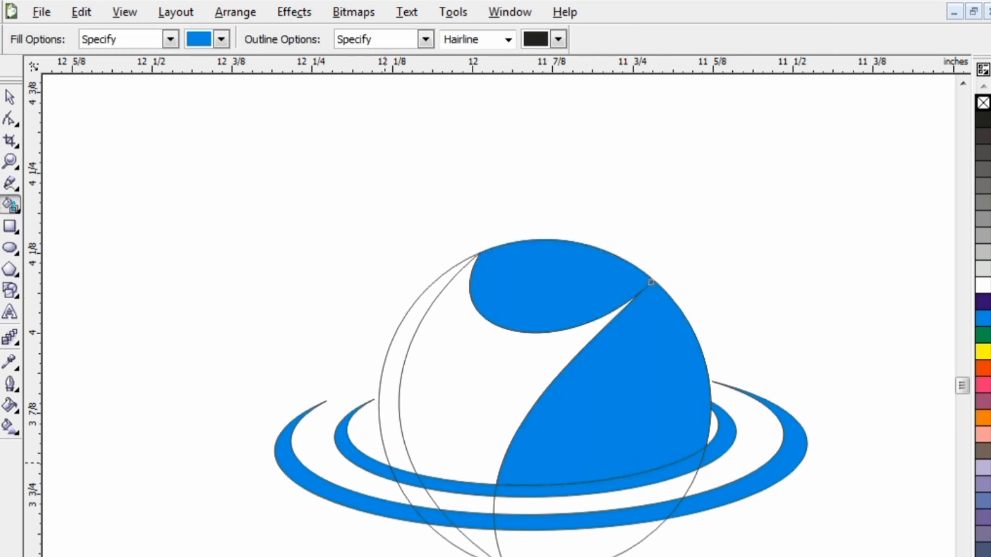
{"action": "left_click", "coordinate": [391, 432]}
{"action": "left_click", "coordinate": [591, 555]}
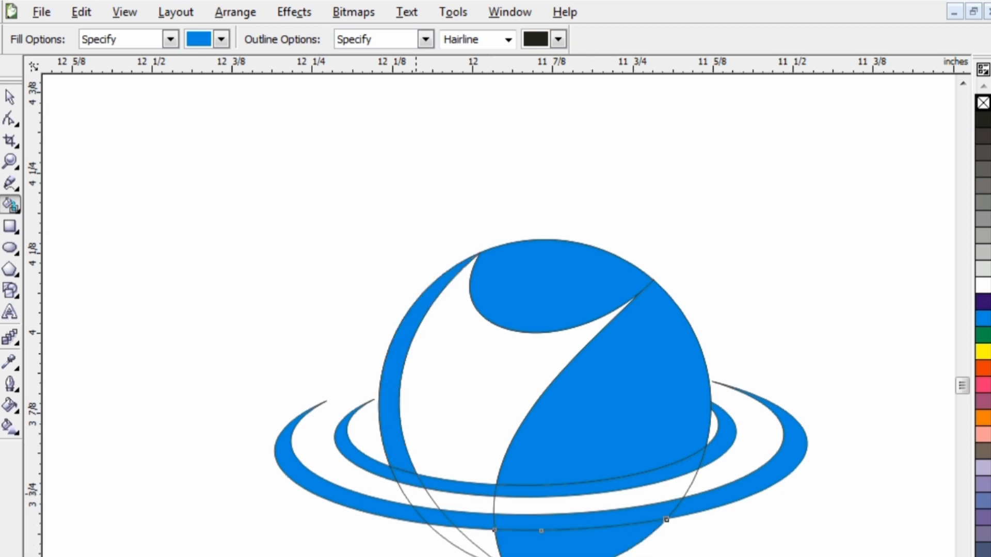
{"action": "left_click", "coordinate": [460, 540]}
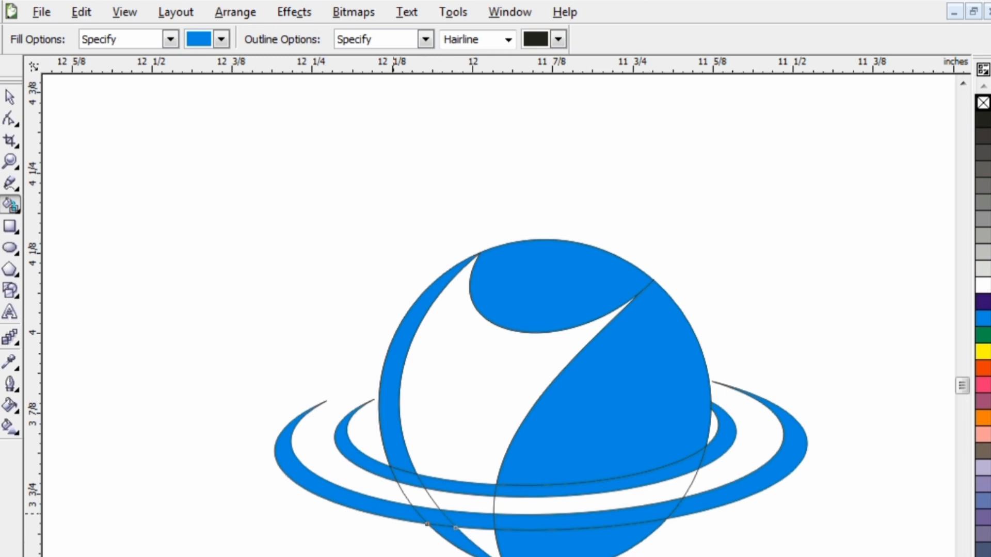
Step: Fill the curved highlight shape inside the planet with white and deselect it
{"action": "left_click", "coordinate": [11, 97]}
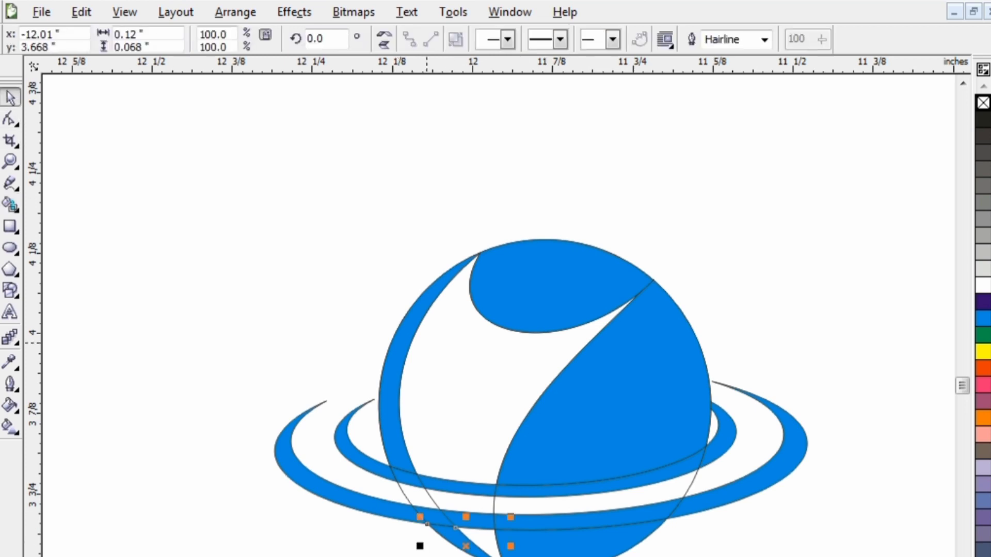
{"action": "left_click", "coordinate": [459, 385]}
{"action": "left_click", "coordinate": [983, 285]}
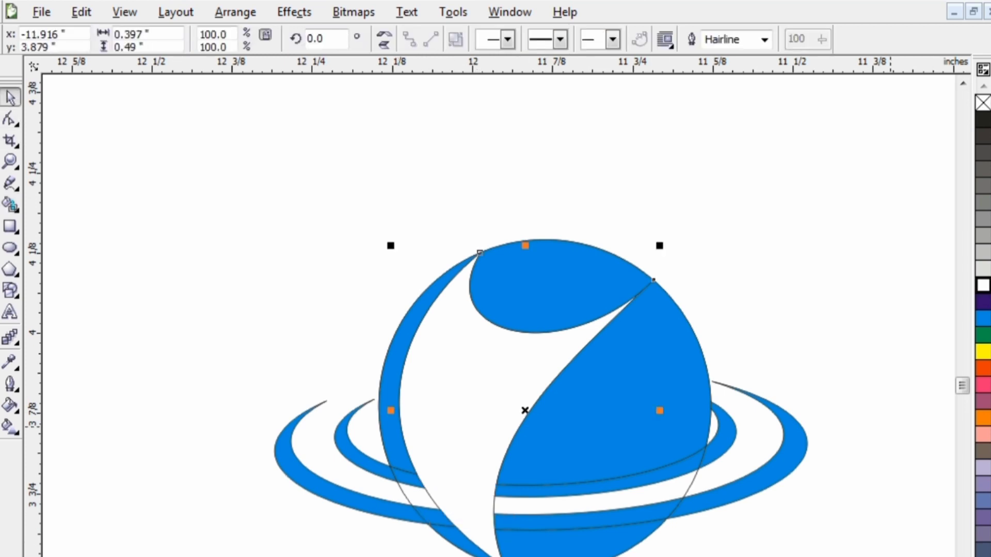
{"action": "key", "text": "Escape"}
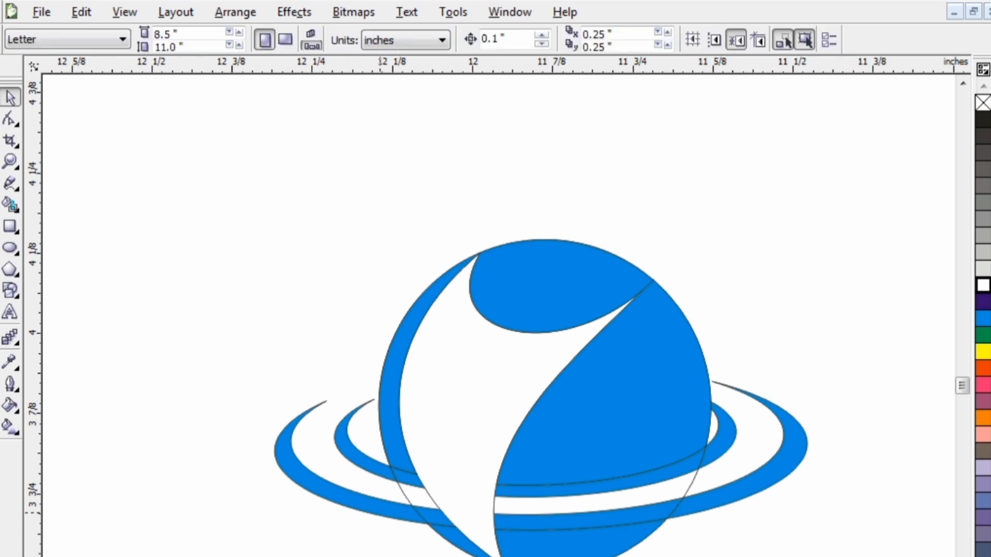
Step: Set the white highlight shape's outline to None
{"action": "scroll", "coordinate": [415, 487], "scroll_direction": "up", "scroll_amount": 1}
{"action": "left_click", "coordinate": [495, 384]}
{"action": "scroll", "coordinate": [496, 384], "scroll_direction": "down", "scroll_amount": 1}
{"action": "left_click", "coordinate": [524, 325]}
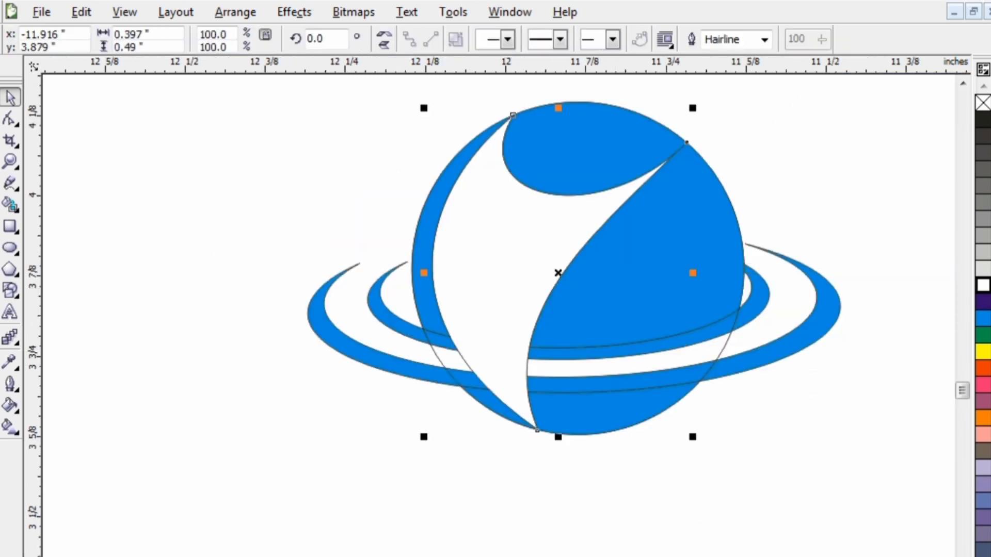
{"action": "left_click", "coordinate": [764, 40]}
{"action": "left_click", "coordinate": [720, 59]}
{"action": "left_click", "coordinate": [876, 205]}
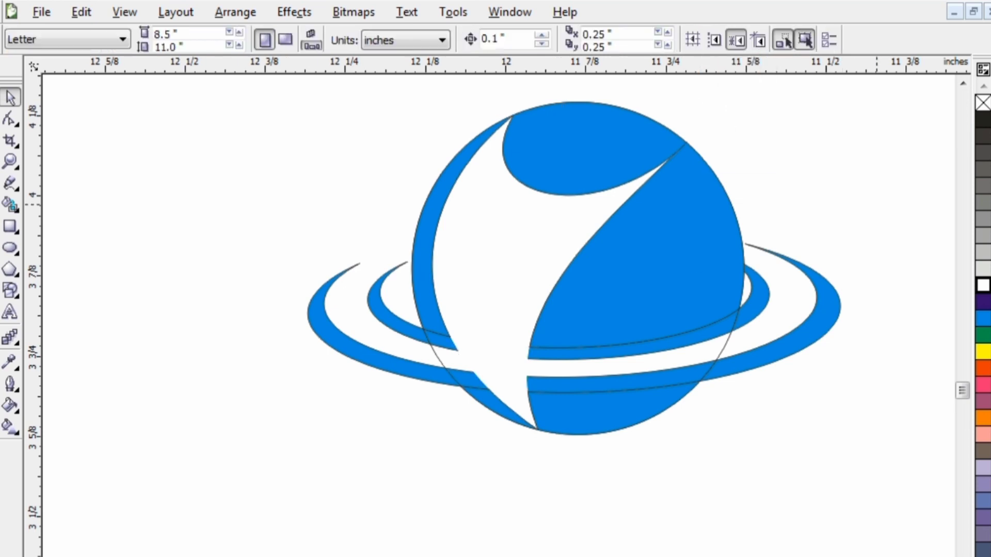
Step: Fill the planet's top region green and its large right region orange
{"action": "scroll", "coordinate": [499, 350], "scroll_direction": "down", "scroll_amount": 1}
{"action": "middle_click", "coordinate": [512, 365]}
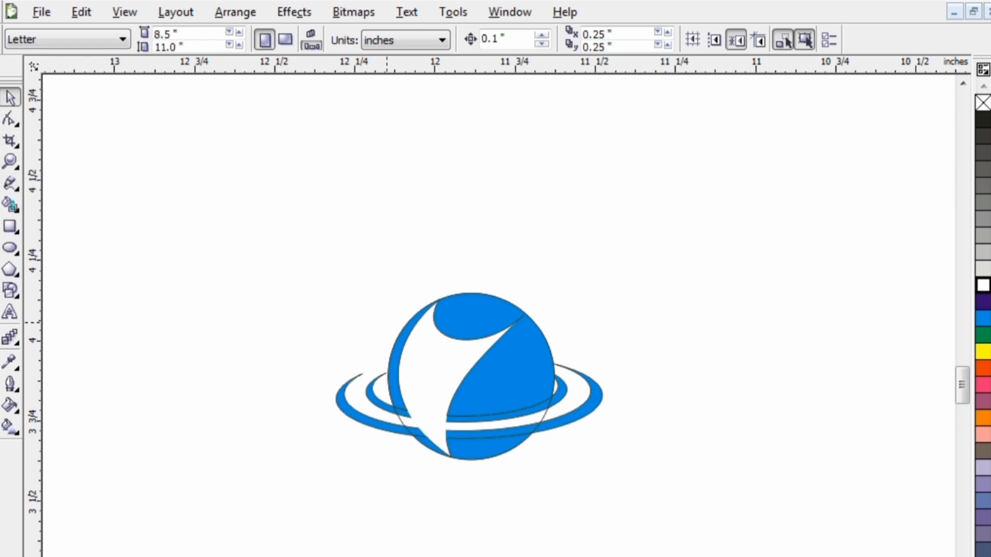
{"action": "left_click", "coordinate": [438, 300]}
{"action": "left_click", "coordinate": [983, 335]}
{"action": "left_click", "coordinate": [645, 331]}
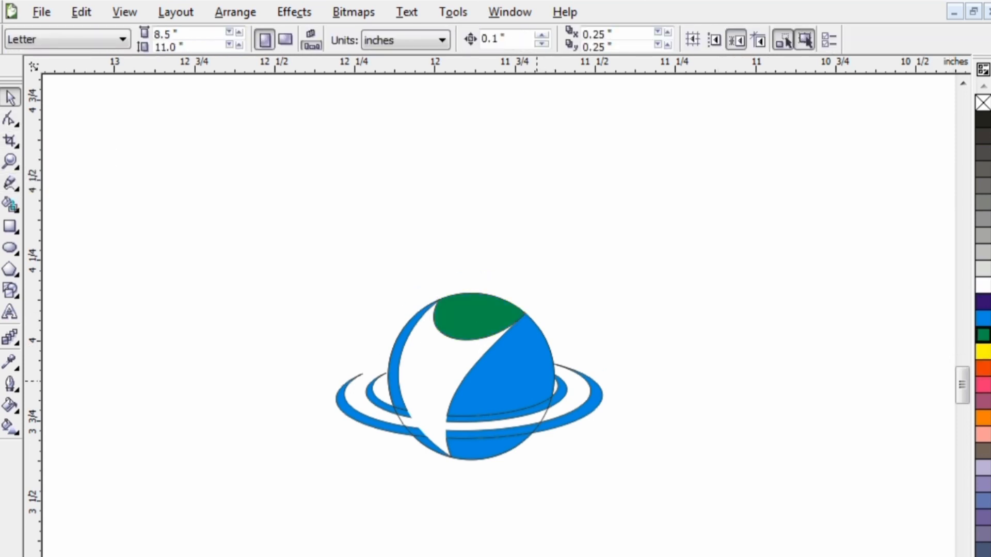
{"action": "left_click", "coordinate": [516, 366]}
{"action": "left_click", "coordinate": [983, 418]}
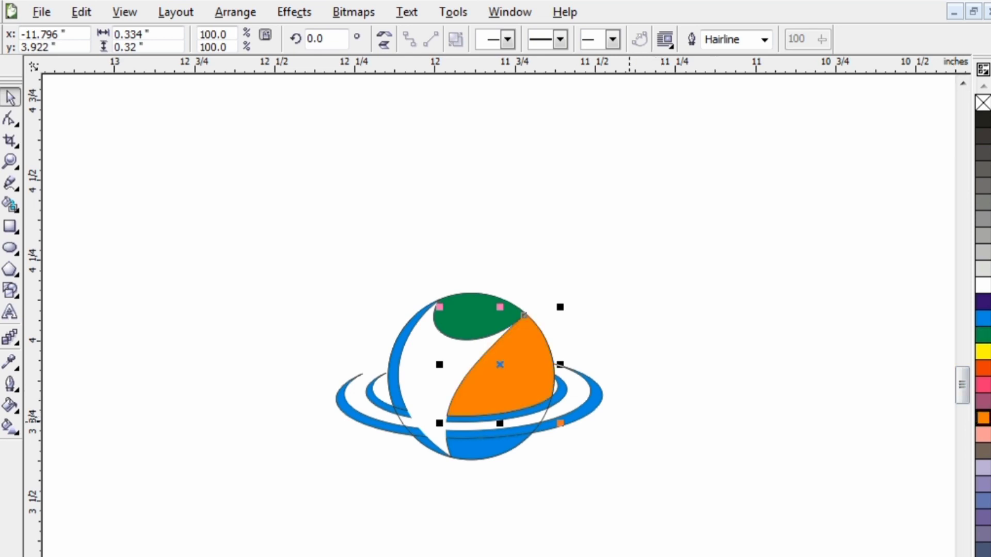
Step: Fill the inner ring's band across the planet and its right outer arc with orange
{"action": "left_click", "coordinate": [563, 393]}
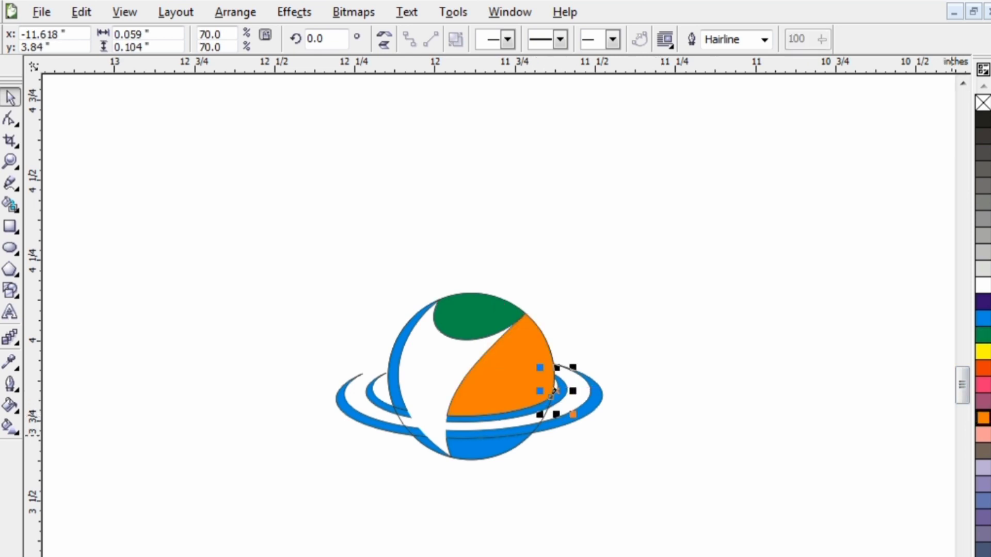
{"action": "scroll", "coordinate": [625, 464], "scroll_direction": "up", "scroll_amount": 2}
{"action": "left_click", "coordinate": [291, 236]}
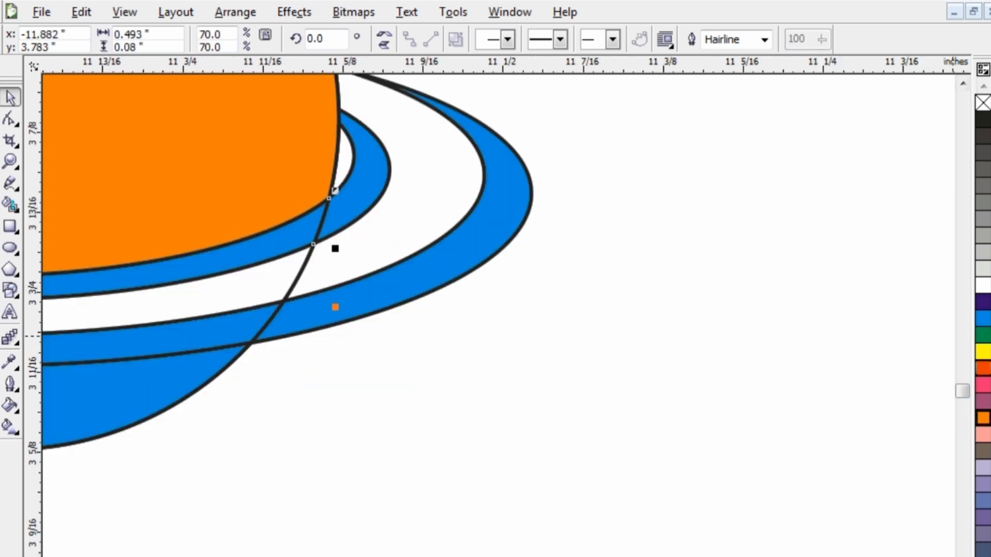
{"action": "left_click", "coordinate": [983, 418]}
{"action": "left_click", "coordinate": [372, 181]}
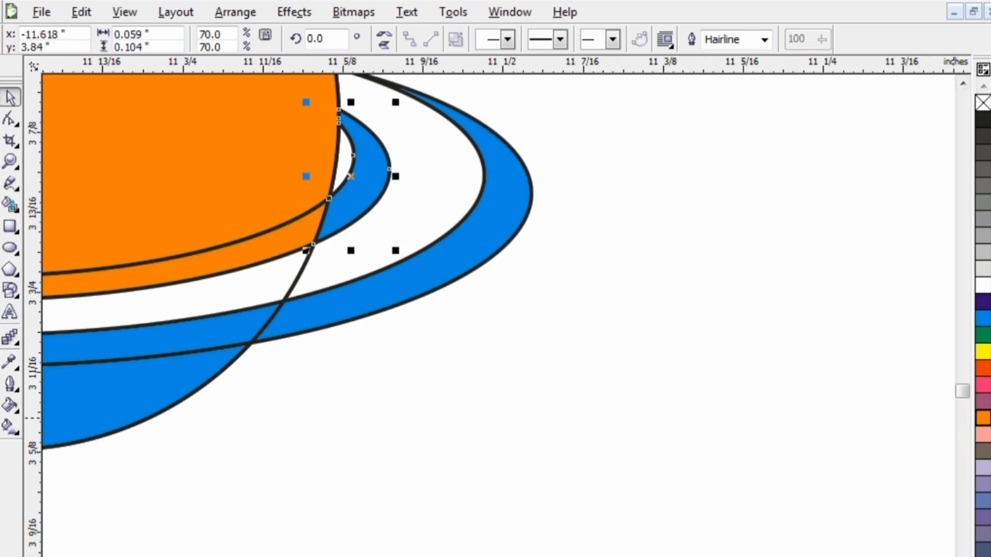
{"action": "left_click", "coordinate": [983, 417]}
Step: Fill the outer ring's right arc and its band across the planet with orange
{"action": "key", "text": "Tab"}
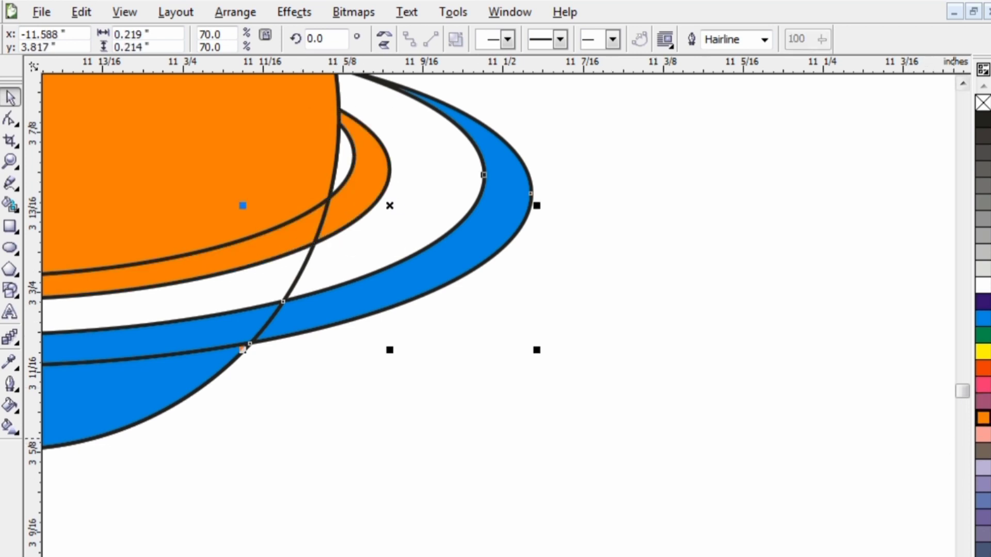
{"action": "left_click", "coordinate": [983, 418]}
{"action": "scroll", "coordinate": [983, 418], "scroll_direction": "down", "scroll_amount": 1}
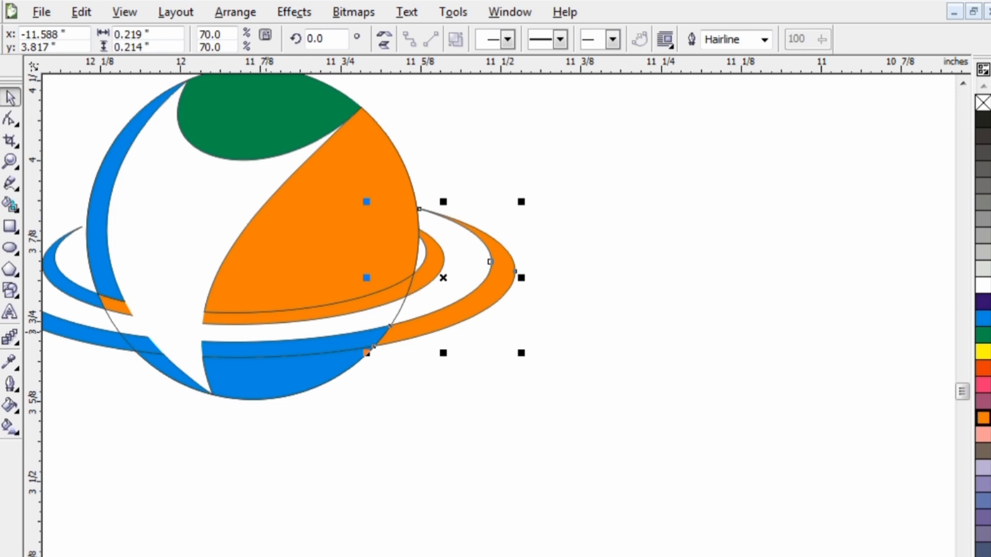
{"action": "left_click", "coordinate": [367, 352]}
{"action": "left_click", "coordinate": [983, 417]}
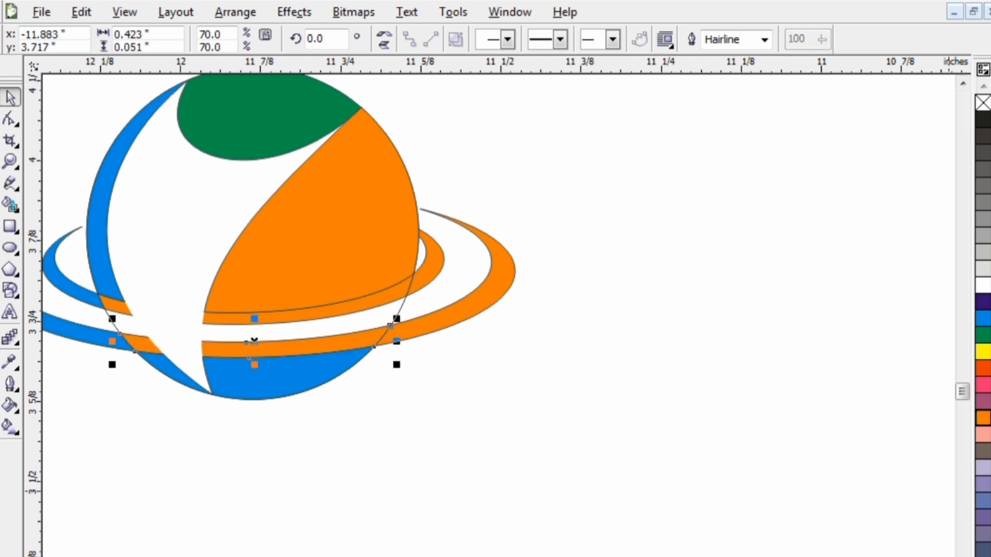
Step: Set the white highlight shape's outline width to Hairline and deselect it
{"action": "scroll", "coordinate": [47, 398], "scroll_direction": "up", "scroll_amount": 2}
{"action": "left_click", "coordinate": [206, 335]}
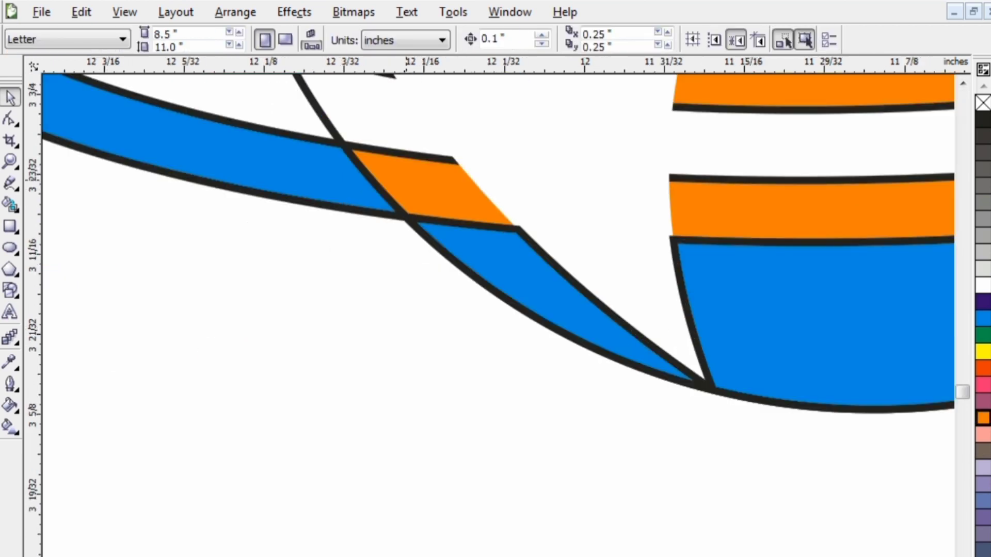
{"action": "left_click", "coordinate": [406, 180]}
{"action": "scroll", "coordinate": [495, 340], "scroll_direction": "down", "scroll_amount": 2}
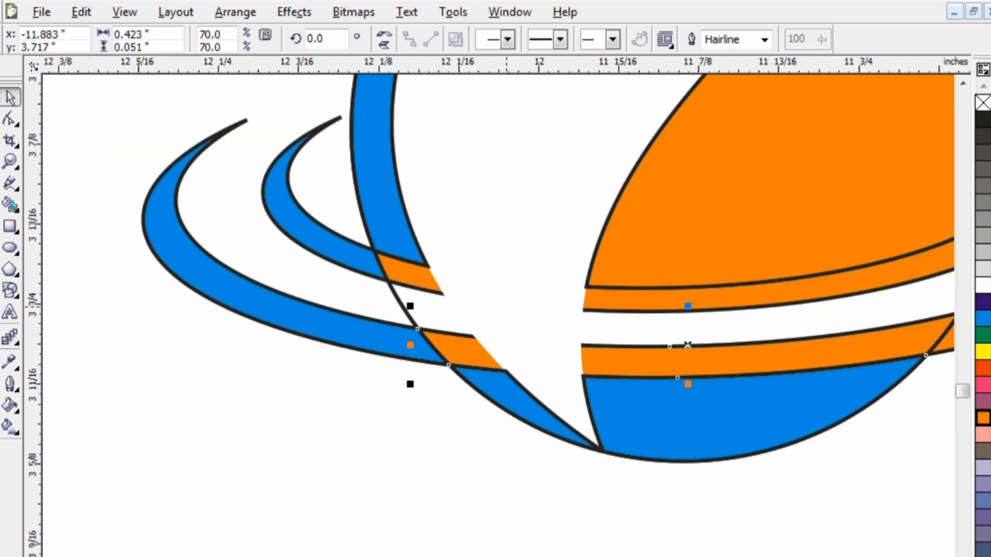
{"action": "left_click", "coordinate": [506, 307]}
{"action": "left_click", "coordinate": [764, 39]}
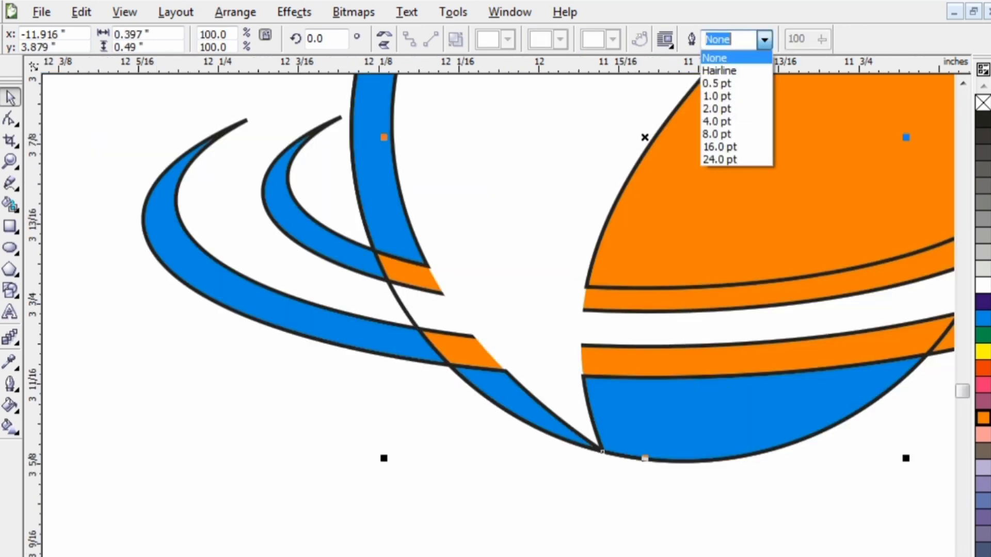
{"action": "left_click", "coordinate": [718, 70]}
{"action": "key", "text": "Escape"}
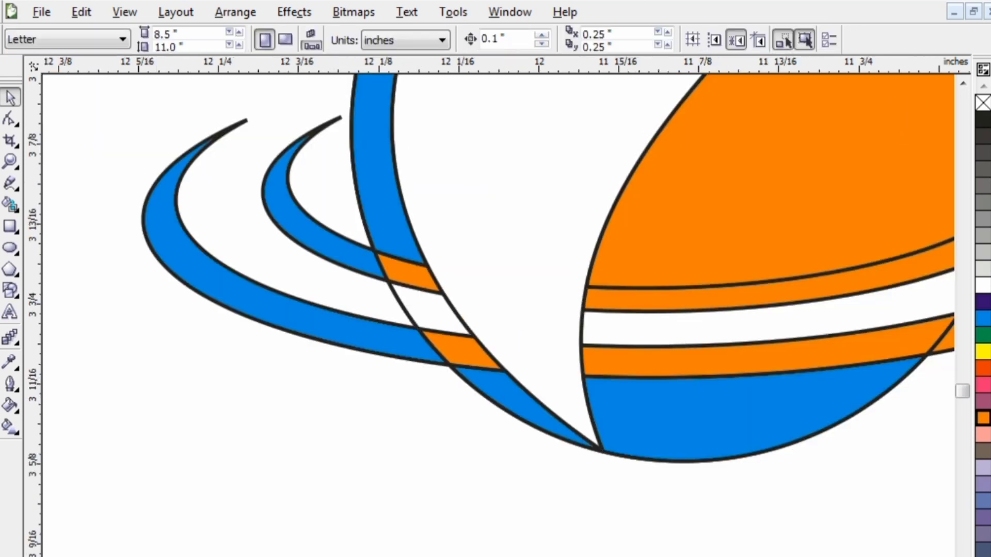
Step: Smart Fill the outer ring's small segment crossing the planet's left sliver as a separate piece and color it orange
{"action": "left_click", "coordinate": [10, 183]}
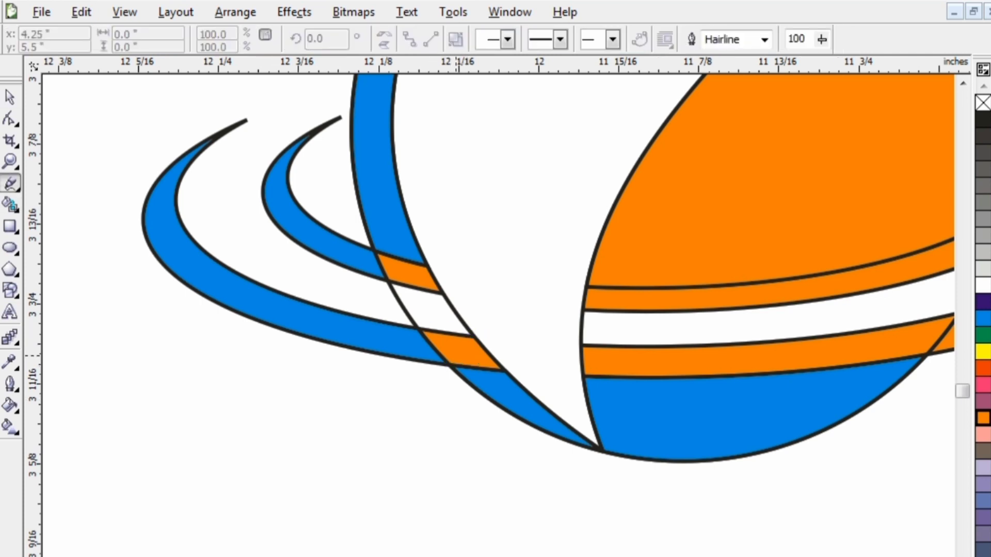
{"action": "left_click", "coordinate": [454, 354]}
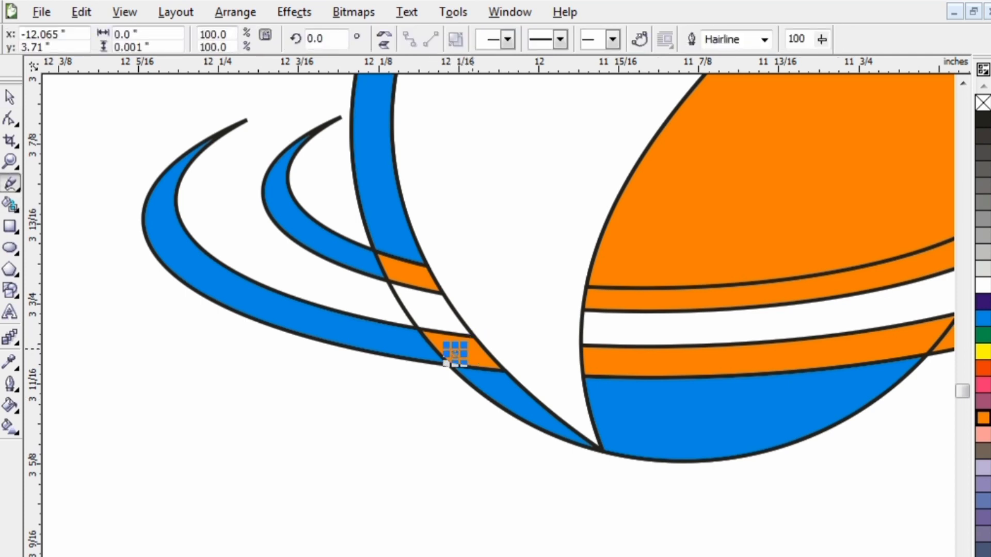
{"action": "left_click", "coordinate": [10, 205]}
{"action": "left_click", "coordinate": [460, 350]}
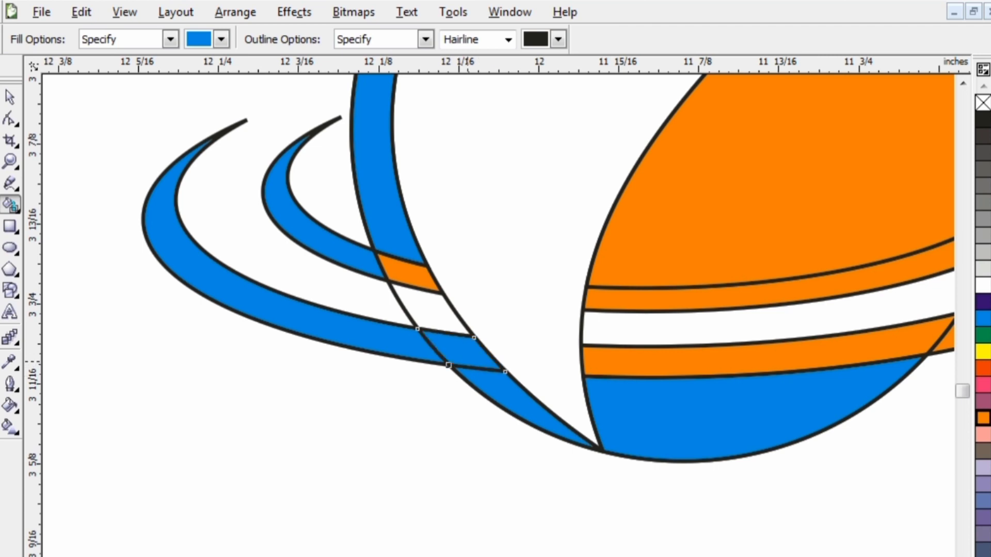
{"action": "left_click", "coordinate": [11, 97]}
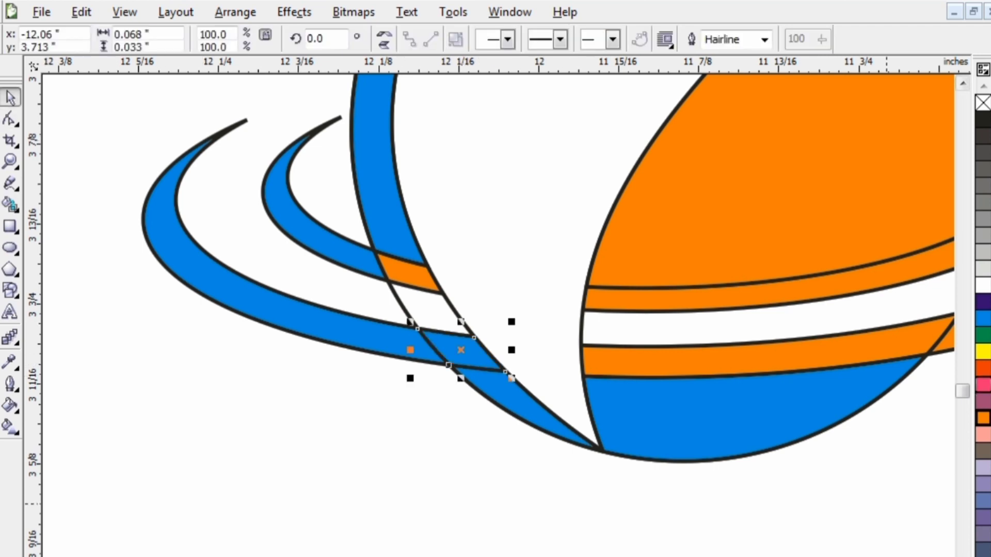
{"action": "left_click", "coordinate": [983, 418]}
{"action": "left_click", "coordinate": [490, 441]}
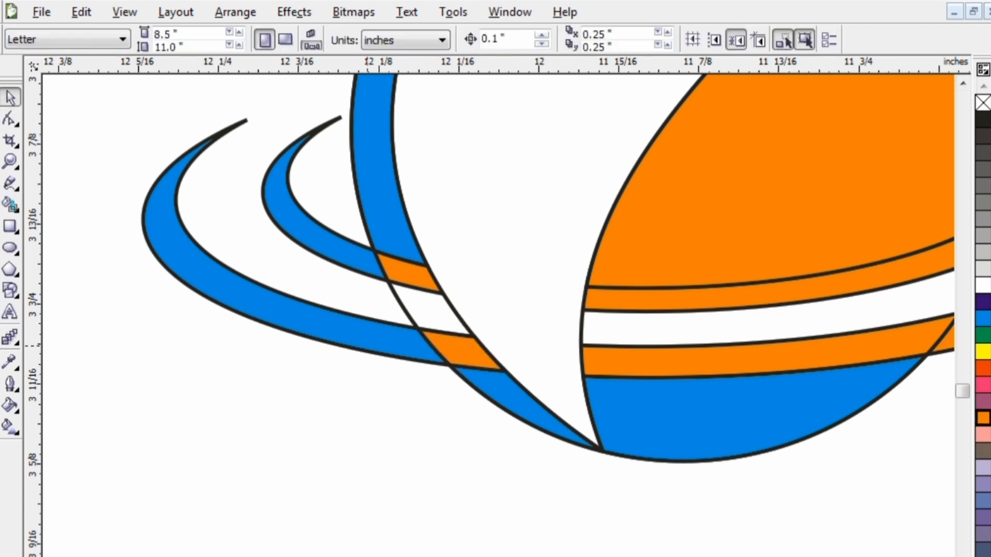
Step: Color the outer ring's small crossing segment and its left arc 70% Black
{"action": "left_click", "coordinate": [460, 351]}
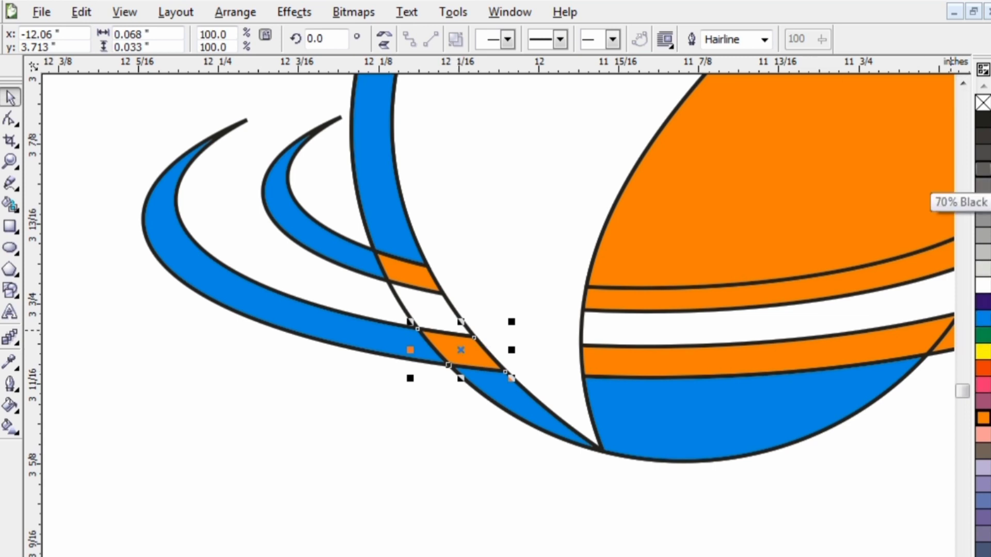
{"action": "left_click", "coordinate": [983, 170]}
{"action": "left_click", "coordinate": [453, 369]}
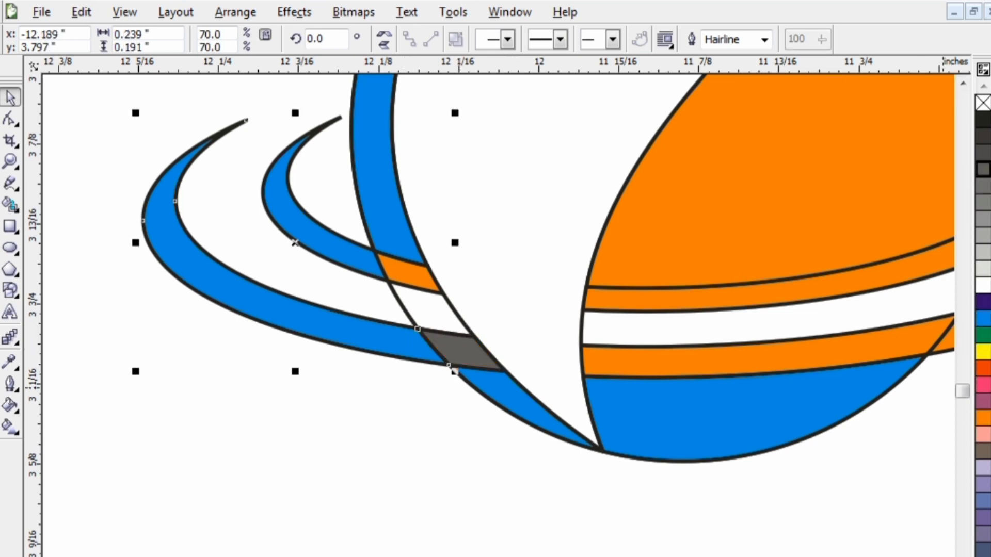
{"action": "left_click", "coordinate": [982, 170]}
Step: Color the planet's lower-left sliver tip and the inner ring's left arc 70% Black
{"action": "left_click", "coordinate": [457, 372]}
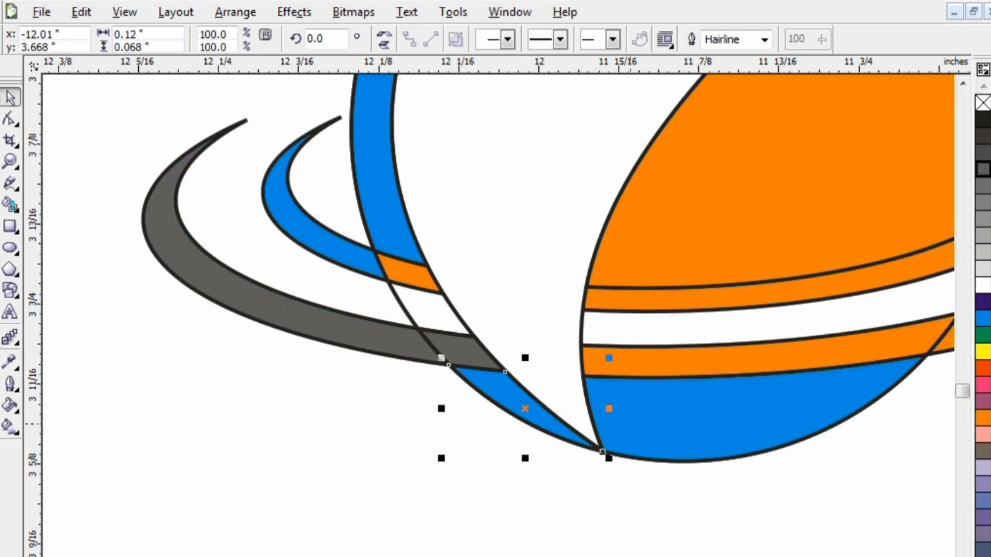
{"action": "left_click", "coordinate": [983, 169]}
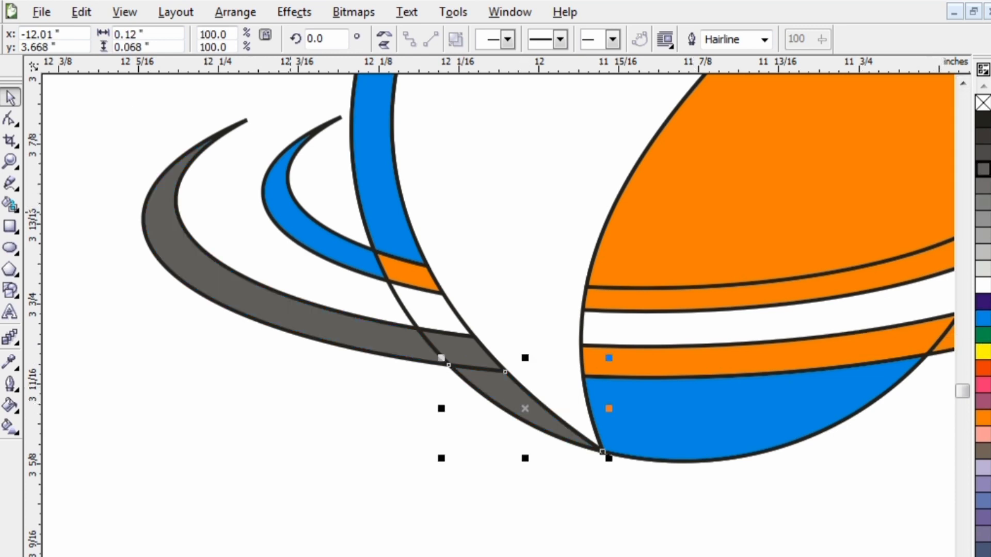
{"action": "left_click", "coordinate": [290, 212]}
{"action": "left_click", "coordinate": [983, 169]}
Step: Smart Fill the inner ring's left crossing segment and the planet's left sliver above it, coloring both 70% Black
{"action": "left_click", "coordinate": [10, 205]}
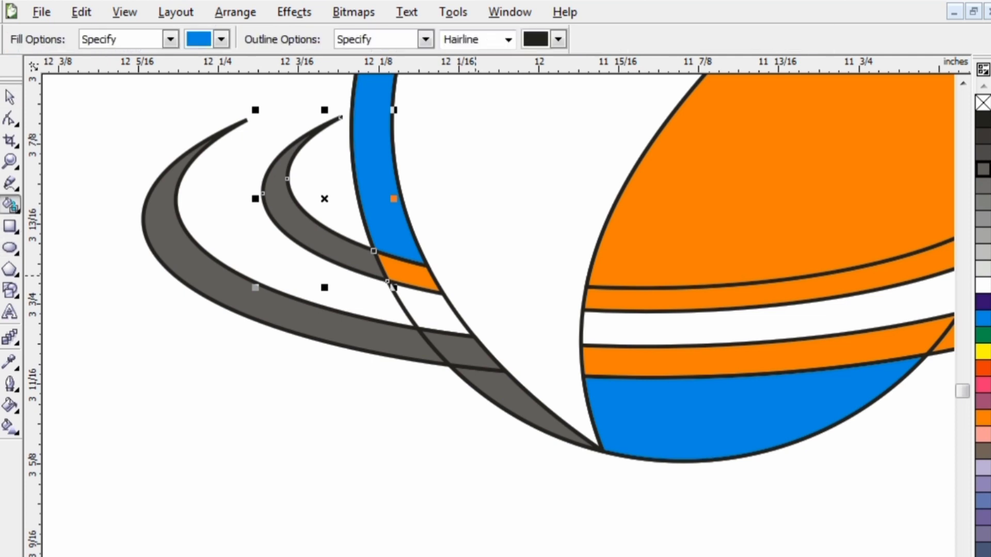
{"action": "left_click", "coordinate": [407, 274]}
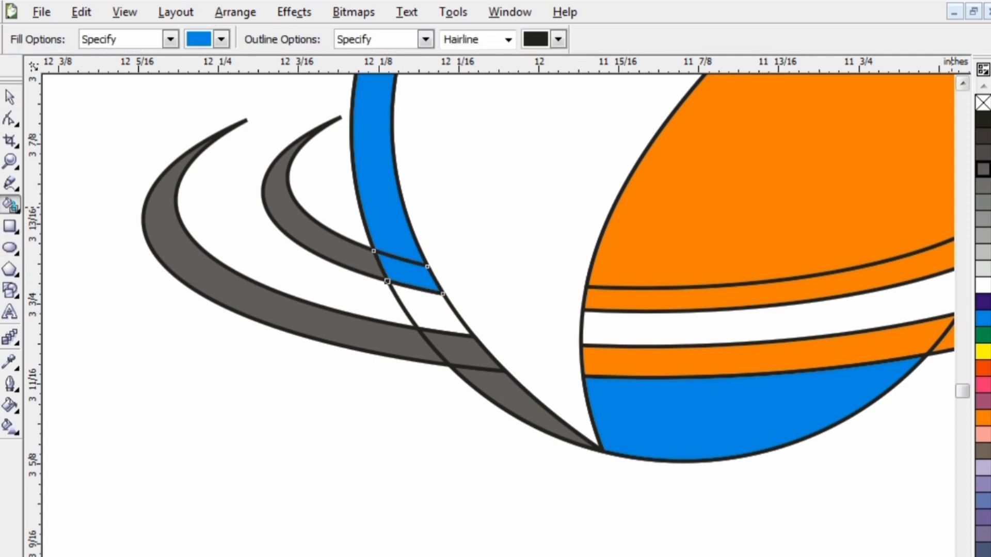
{"action": "left_click", "coordinate": [983, 168]}
{"action": "left_click", "coordinate": [405, 241]}
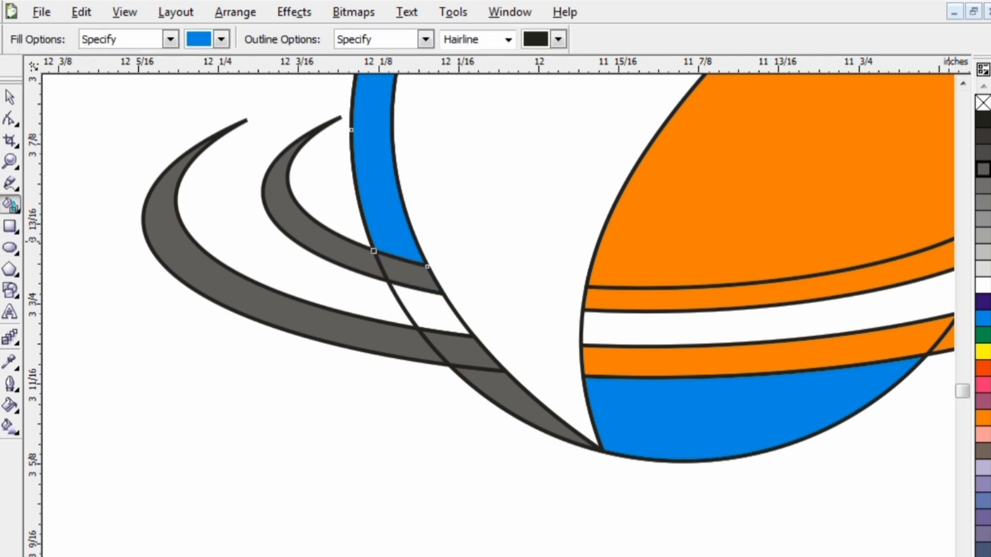
{"action": "left_click", "coordinate": [983, 168]}
{"action": "left_click", "coordinate": [10, 97]}
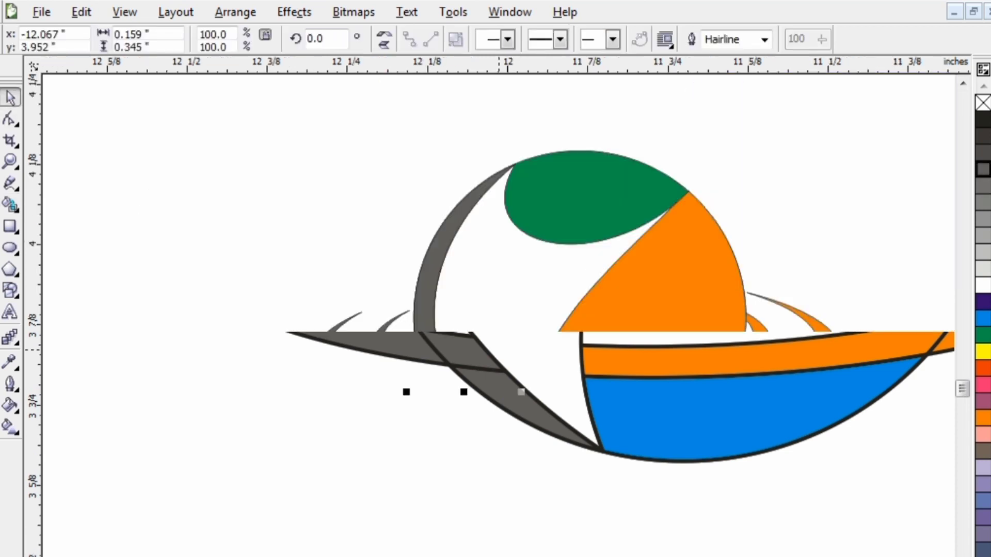
{"action": "key", "text": "Delete"}
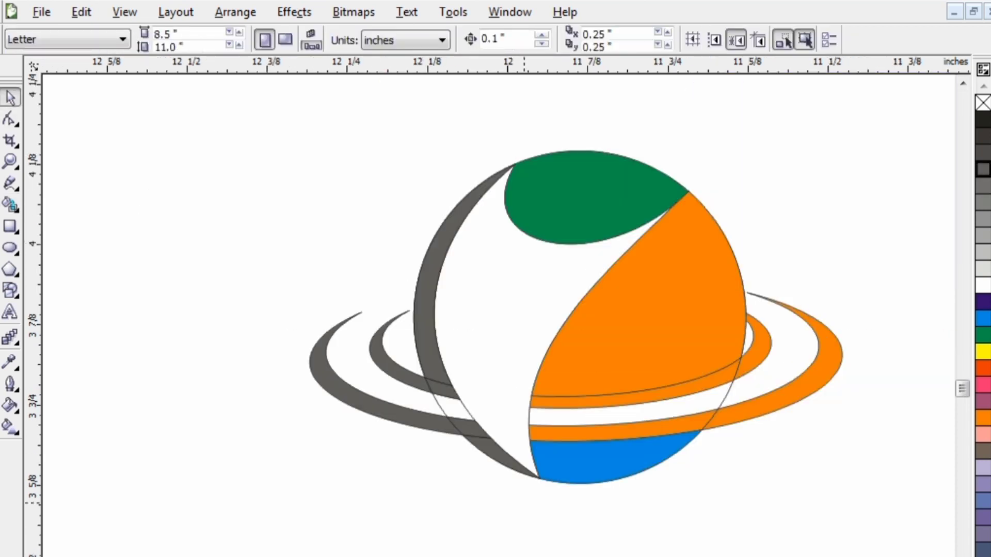
Step: Fill the planet's blue bottom region with orange and deselect it
{"action": "left_click", "coordinate": [614, 459]}
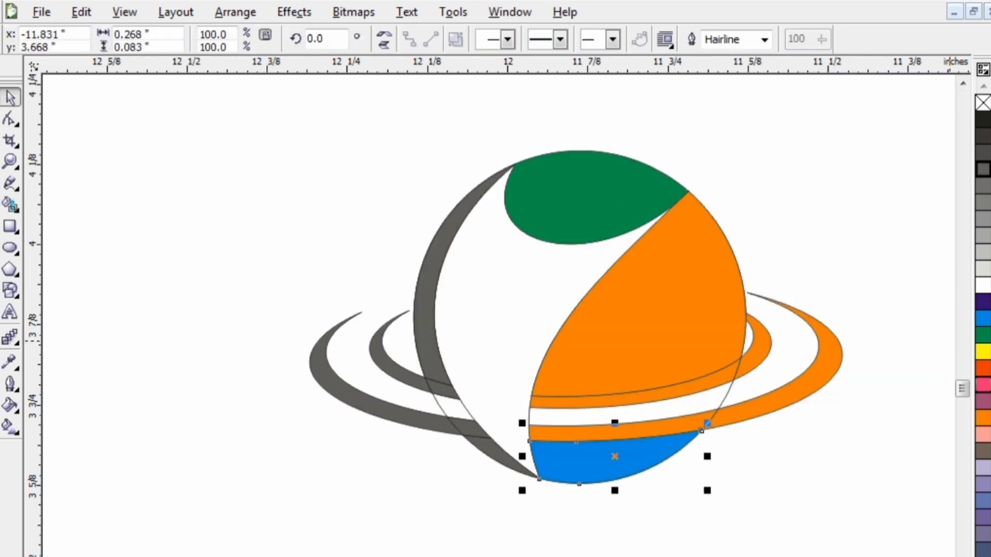
{"action": "left_click", "coordinate": [983, 417]}
{"action": "key", "text": "Escape"}
Step: Select all the ring pieces together and set their outline width to None
{"action": "left_click_drag", "start_coordinate": [227, 157], "coordinate": [387, 279]}
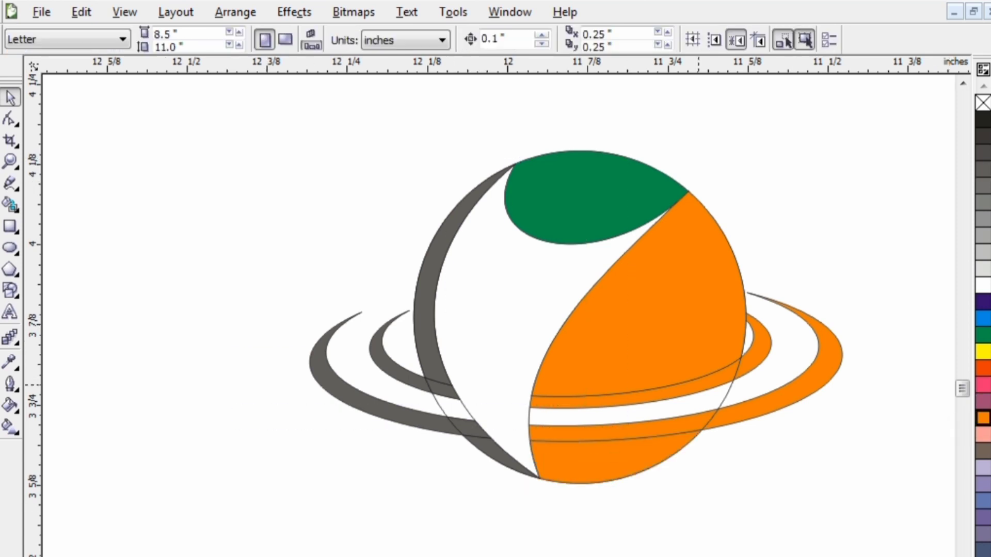
{"action": "left_click_drag", "start_coordinate": [863, 292], "coordinate": [281, 467]}
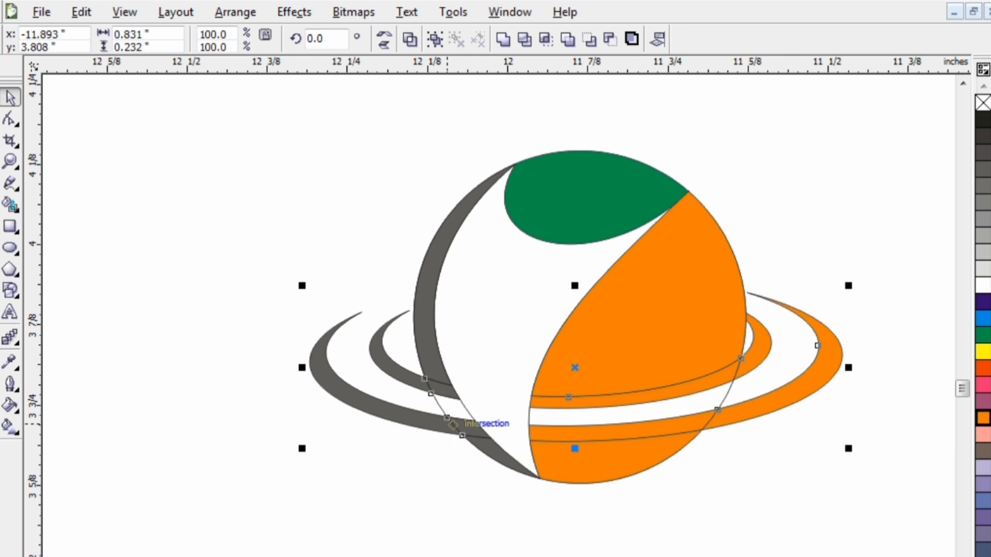
{"action": "key", "text": "F12"}
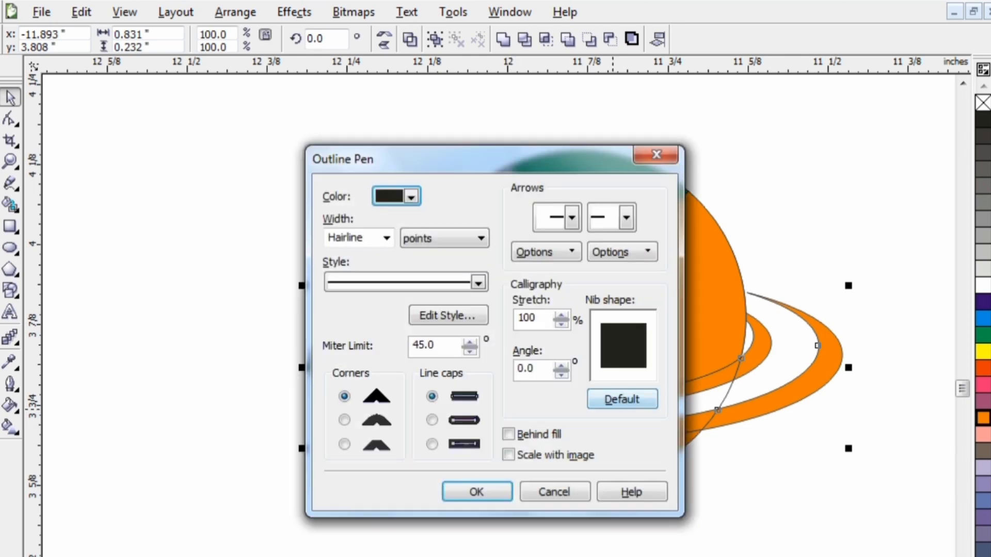
{"action": "left_click", "coordinate": [386, 238]}
{"action": "key", "text": "Up"}
{"action": "key", "text": "Return"}
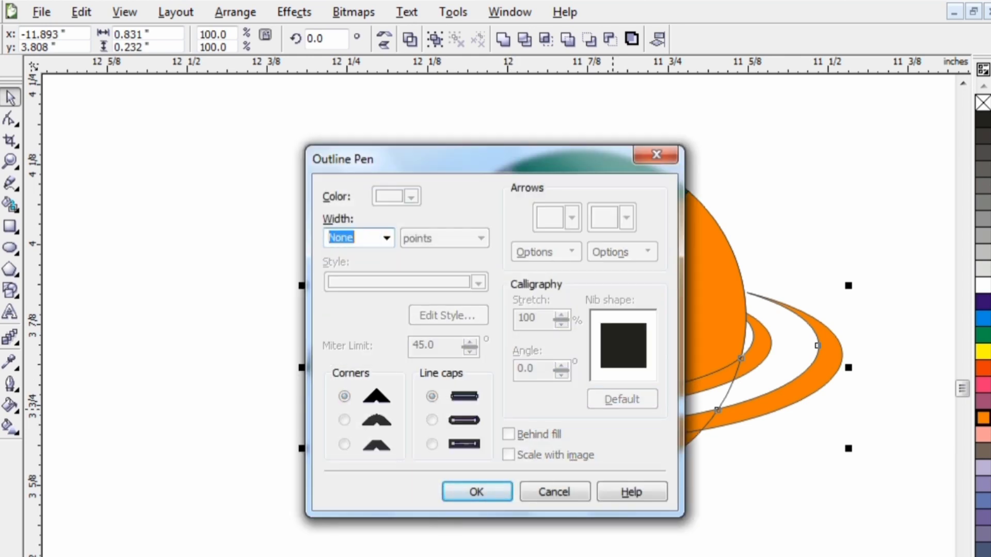
{"action": "key", "text": "Return"}
{"action": "key", "text": "Escape"}
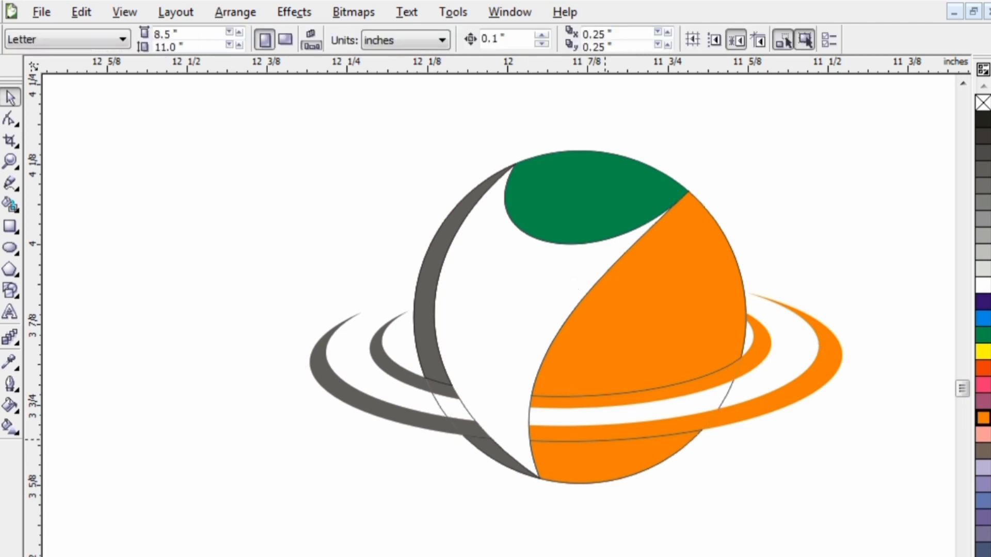
Step: Set the outline width of the planet's orange bottom region to None
{"action": "left_click", "coordinate": [605, 463]}
{"action": "key", "text": "F12"}
{"action": "left_click", "coordinate": [387, 238]}
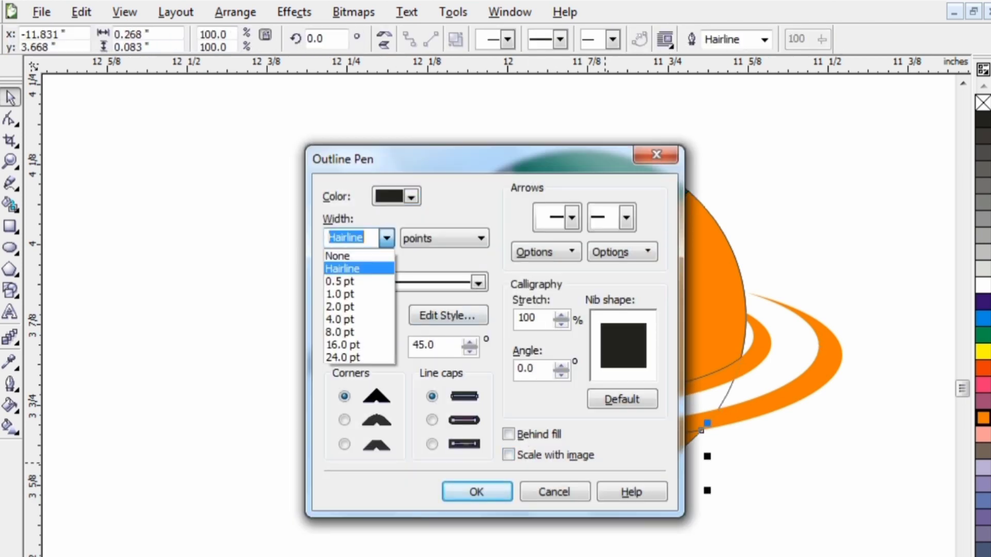
{"action": "key", "text": "Up"}
{"action": "key", "text": "Return"}
{"action": "key", "text": "Return"}
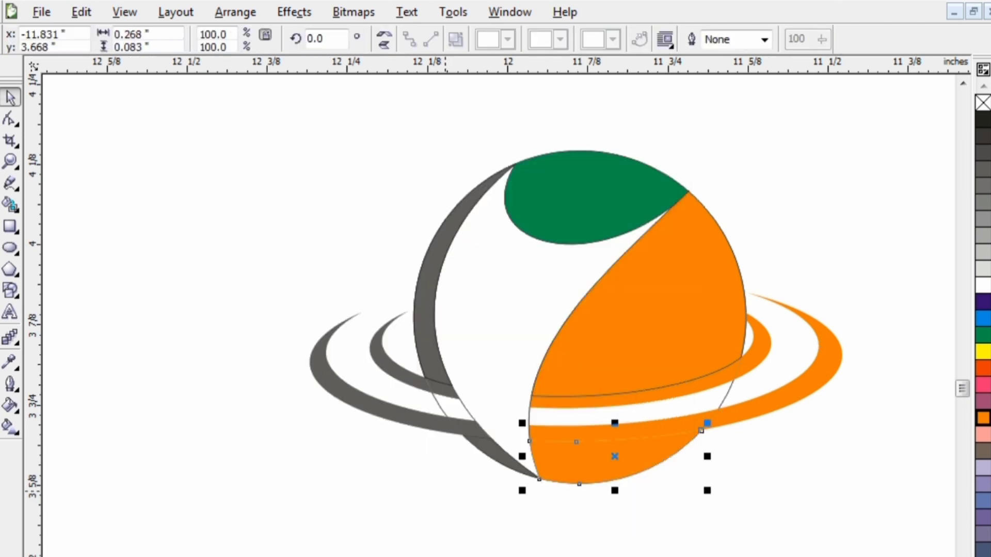
{"action": "key", "text": "Escape"}
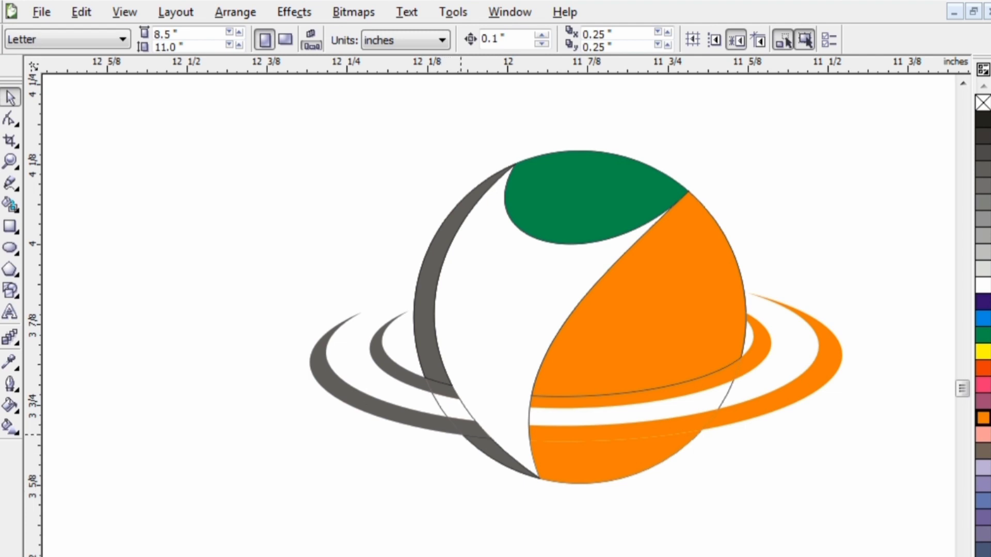
Step: Set the outline width of the white curved highlight across the planet to None
{"action": "left_click", "coordinate": [438, 406]}
{"action": "left_click", "coordinate": [454, 517]}
{"action": "left_click", "coordinate": [498, 380]}
{"action": "key", "text": "F12"}
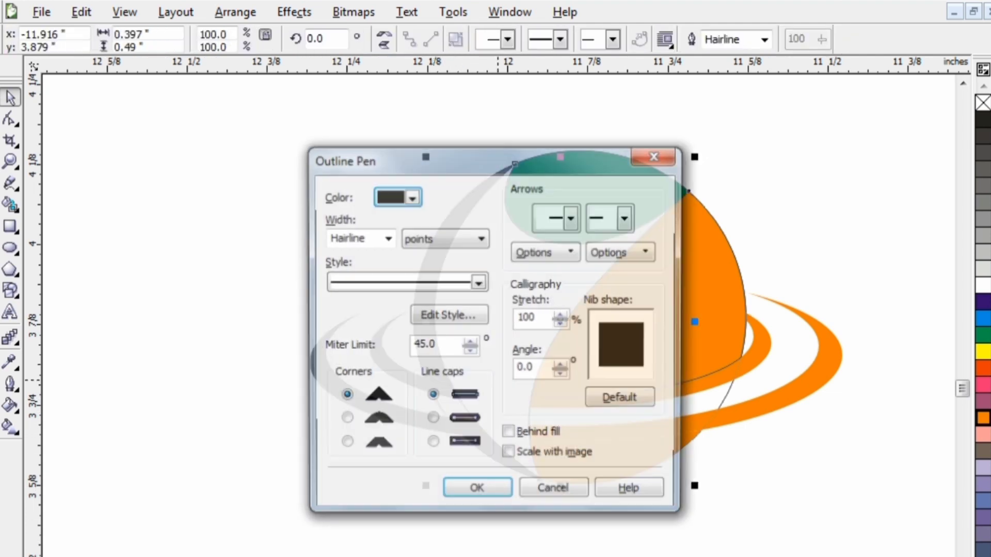
{"action": "key", "text": "alt+w"}
{"action": "key", "text": "alt+Down"}
{"action": "key", "text": "Up"}
{"action": "key", "text": "Return"}
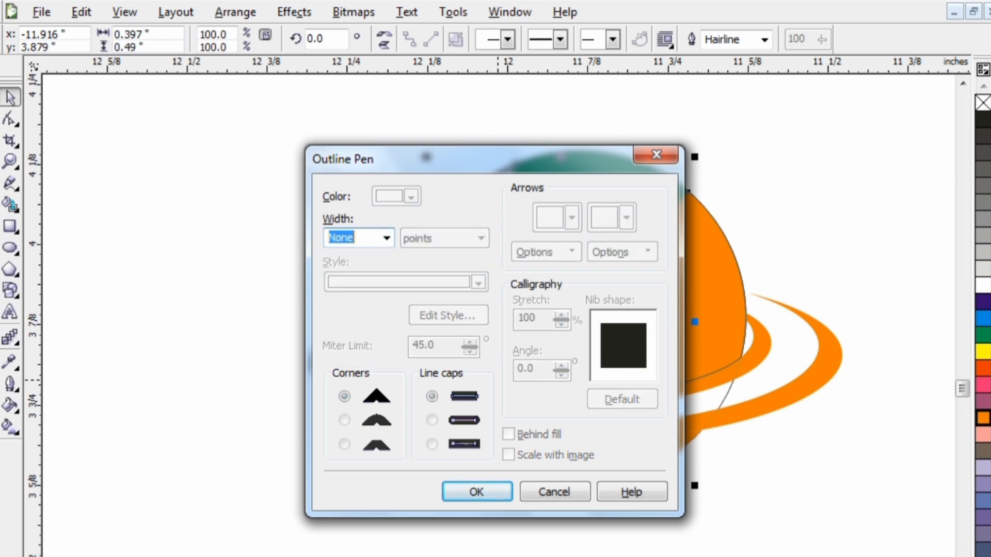
{"action": "key", "text": "Return"}
{"action": "key", "text": "Escape"}
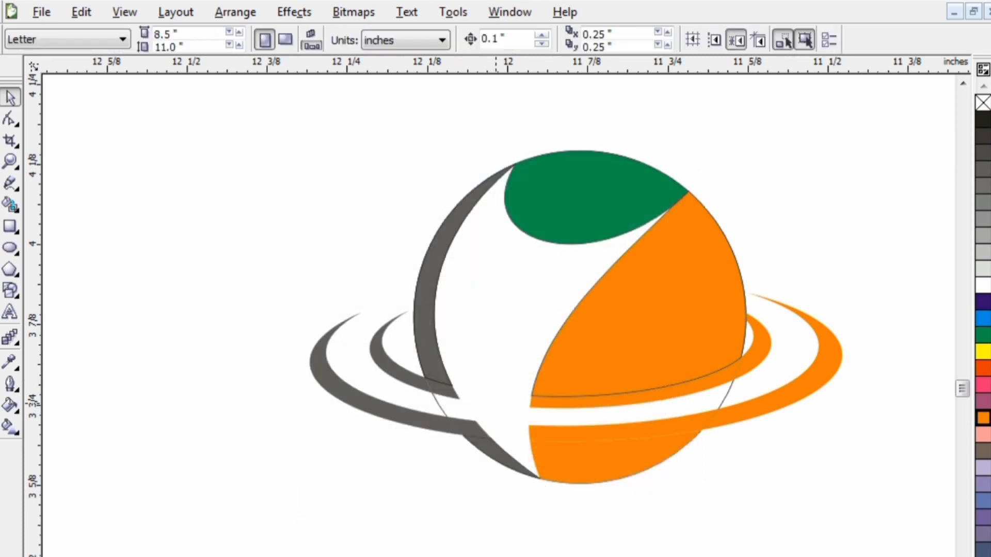
Step: Draw a small circle about 0.036 inches in diameter in the empty area above the planet
{"action": "scroll", "coordinate": [380, 494], "scroll_direction": "down", "scroll_amount": 1}
{"action": "scroll", "coordinate": [676, 87], "scroll_direction": "up", "scroll_amount": 1}
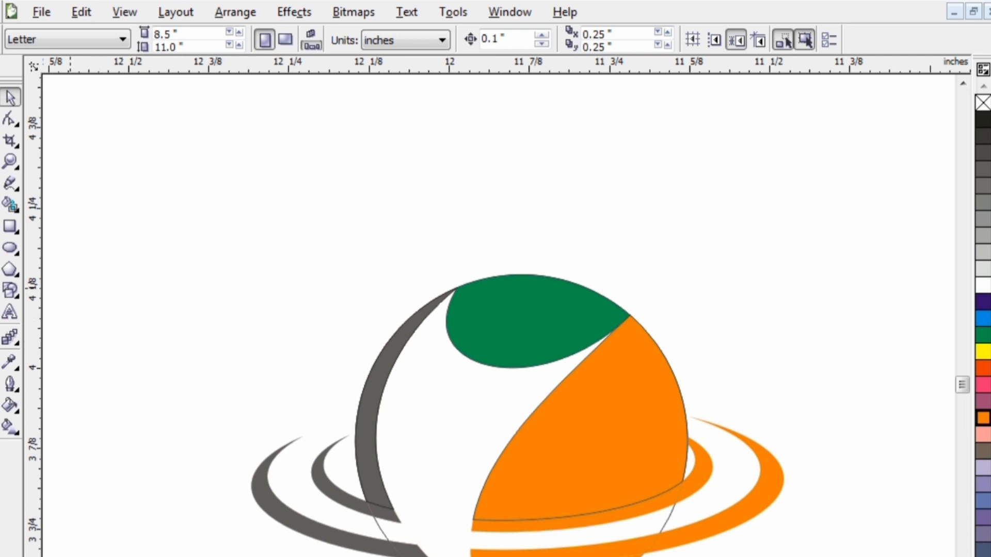
{"action": "left_click", "coordinate": [10, 248]}
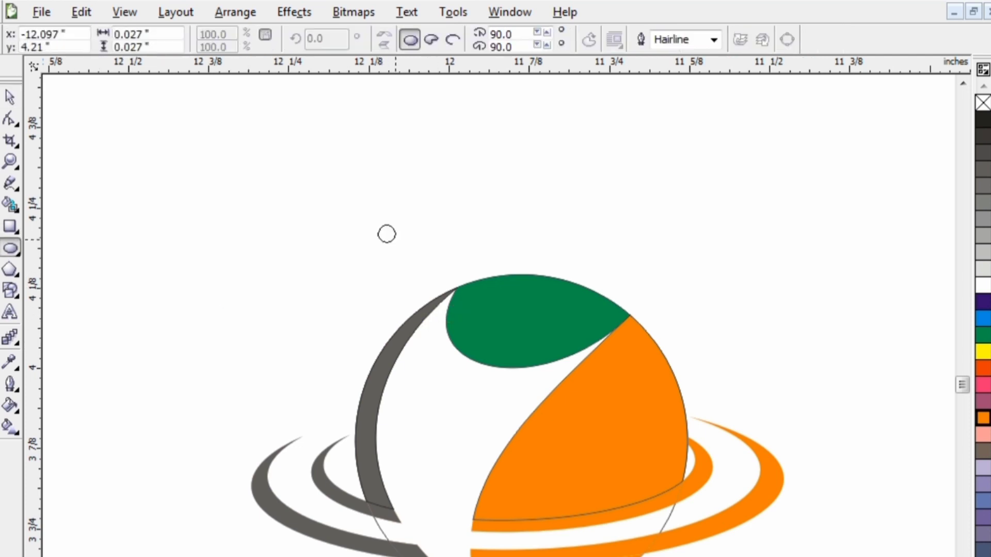
{"action": "left_click_drag", "start_coordinate": [395, 243], "coordinate": [398, 245]}
{"action": "key", "text": "space"}
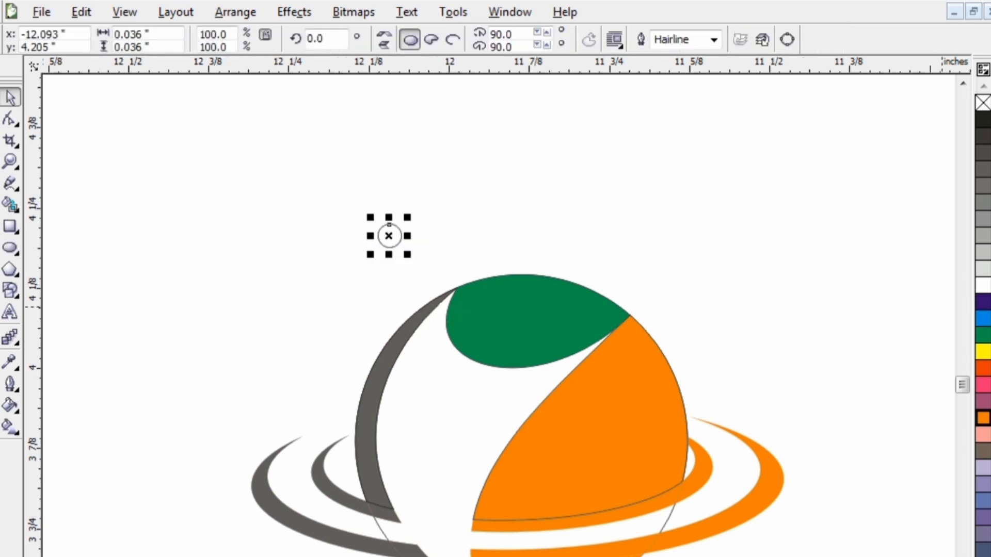
Step: Fill the small circle with white and place it inside the green region, slightly left of its centre
{"action": "left_click", "coordinate": [983, 285]}
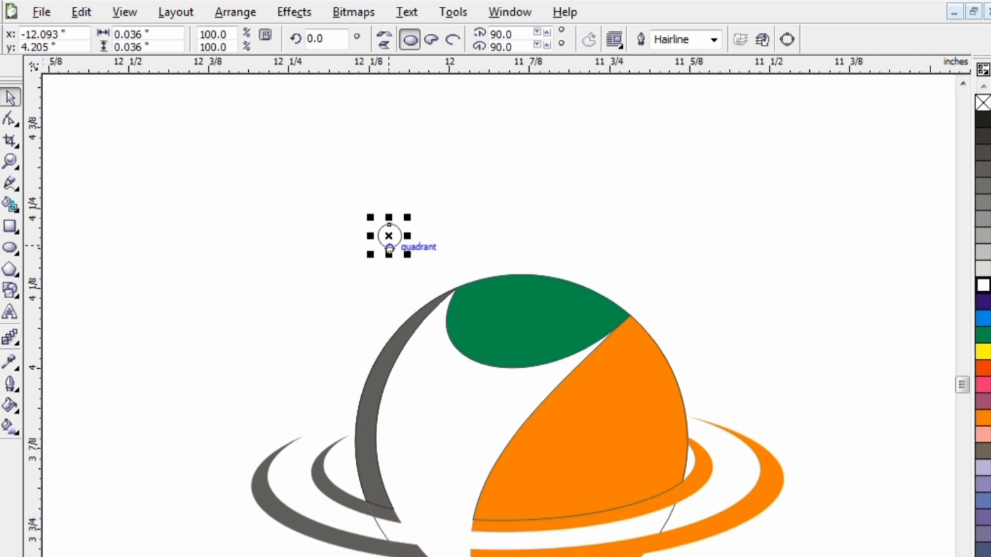
{"action": "left_click_drag", "start_coordinate": [389, 236], "coordinate": [519, 321]}
{"action": "key", "text": "Escape"}
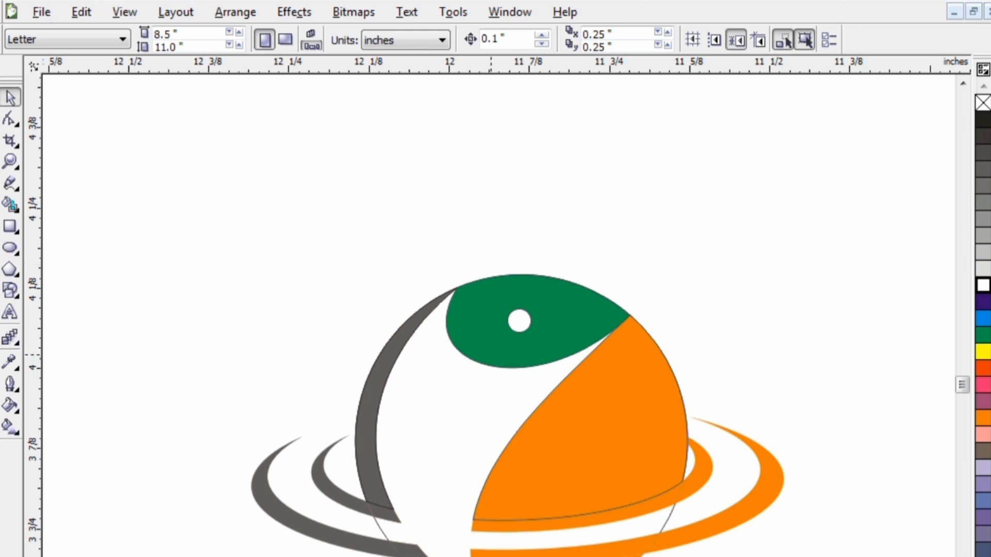
{"action": "scroll", "coordinate": [489, 311], "scroll_direction": "up", "scroll_amount": 2}
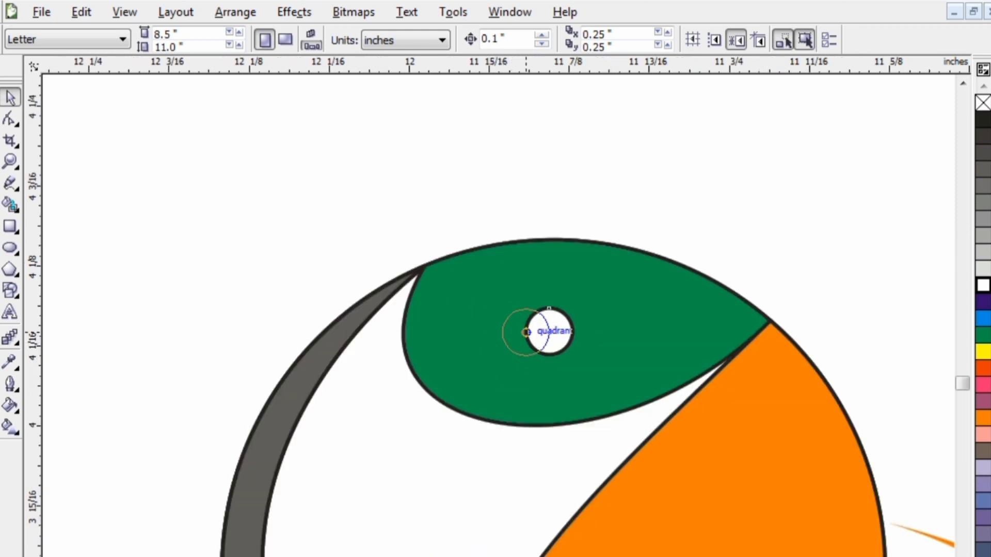
{"action": "left_click_drag", "start_coordinate": [525, 331], "coordinate": [515, 329]}
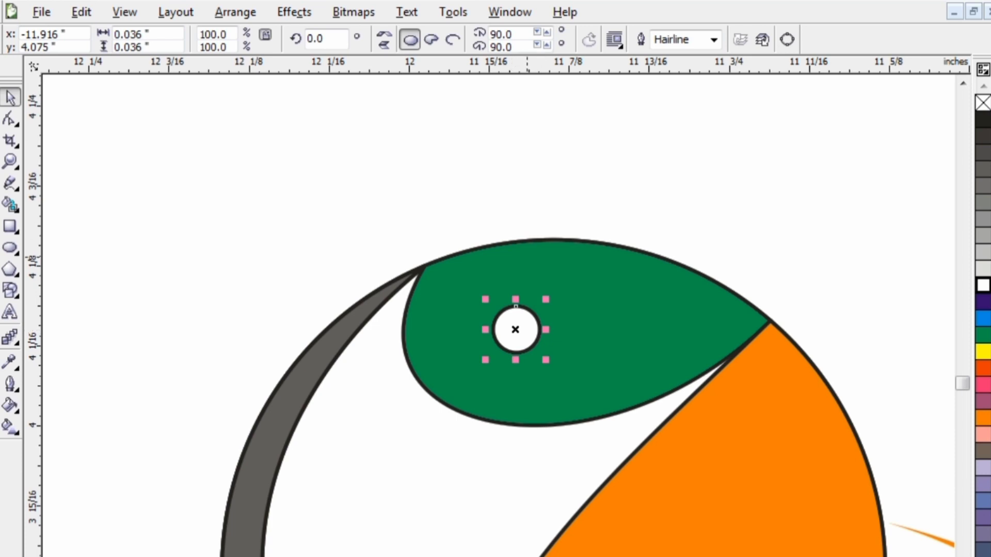
{"action": "left_click_drag", "start_coordinate": [499, 345], "coordinate": [522, 338]}
{"action": "key", "text": "Escape"}
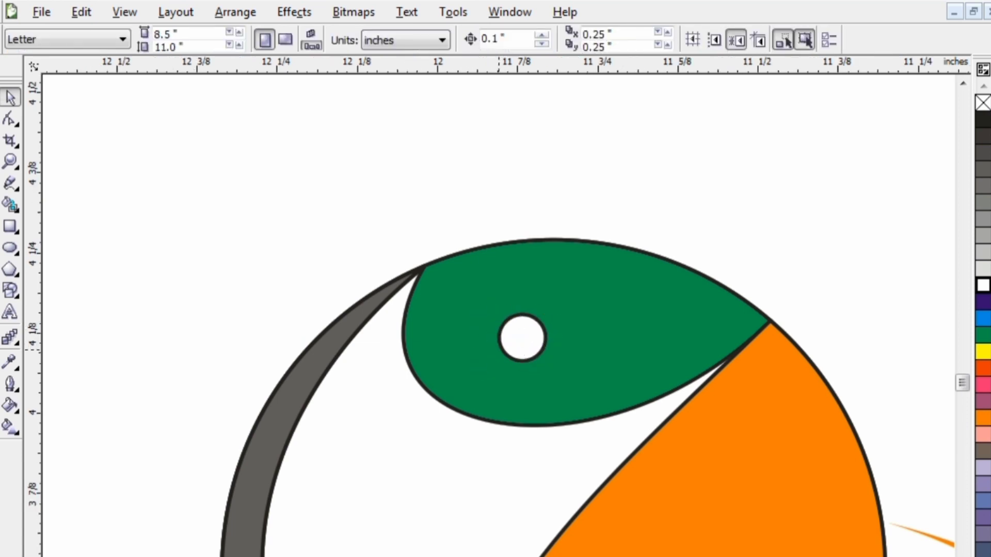
Step: Remove the outline of the small white circle in the green region and deselect it
{"action": "scroll", "coordinate": [499, 350], "scroll_direction": "down", "scroll_amount": 1}
{"action": "left_click", "coordinate": [494, 369]}
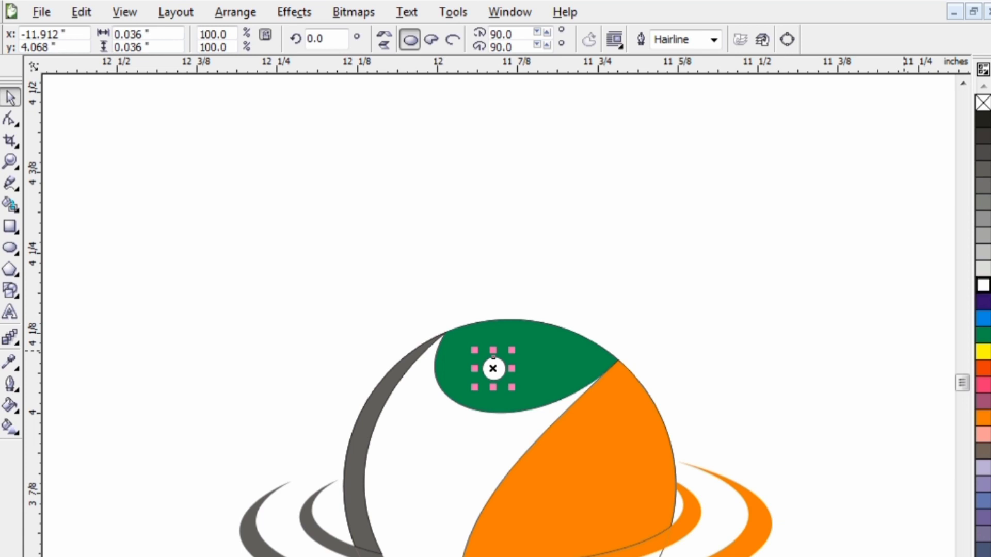
{"action": "left_click", "coordinate": [714, 40]}
{"action": "left_click", "coordinate": [670, 57]}
{"action": "key", "text": "Escape"}
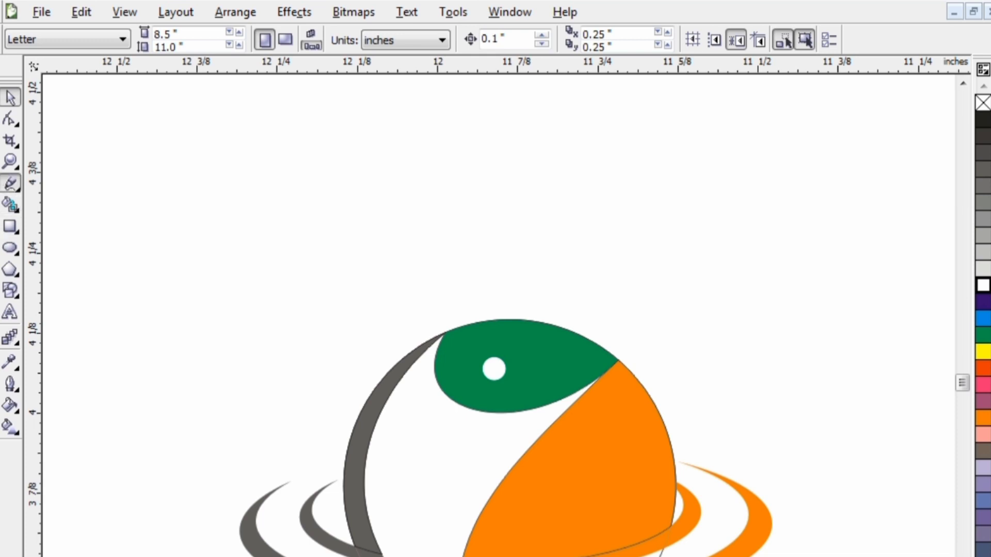
Step: Draw a flat, nearly horizontal closed two-node path about 0.125 inches wide above the planet
{"action": "left_click", "coordinate": [10, 183]}
{"action": "left_click", "coordinate": [356, 264]}
{"action": "left_click", "coordinate": [437, 261]}
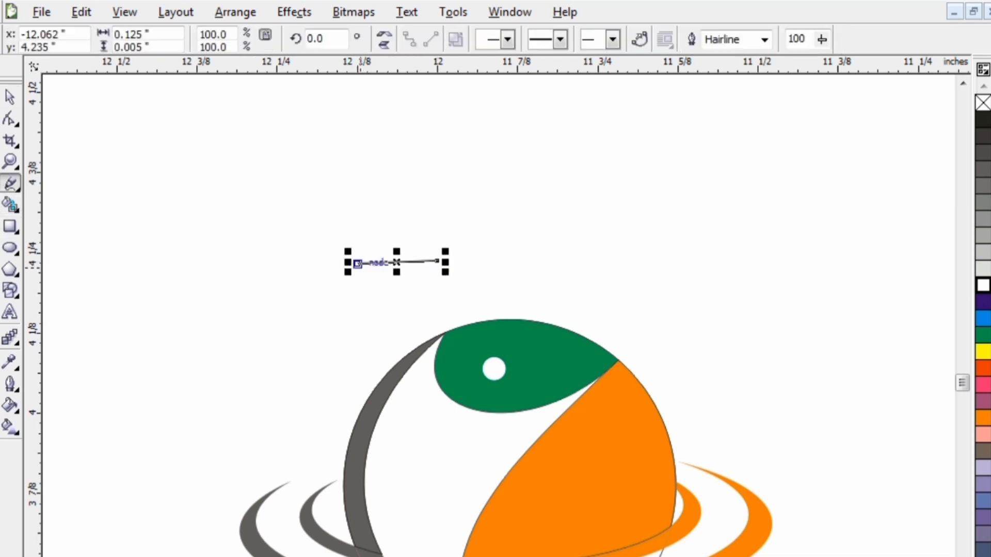
{"action": "left_click", "coordinate": [11, 97]}
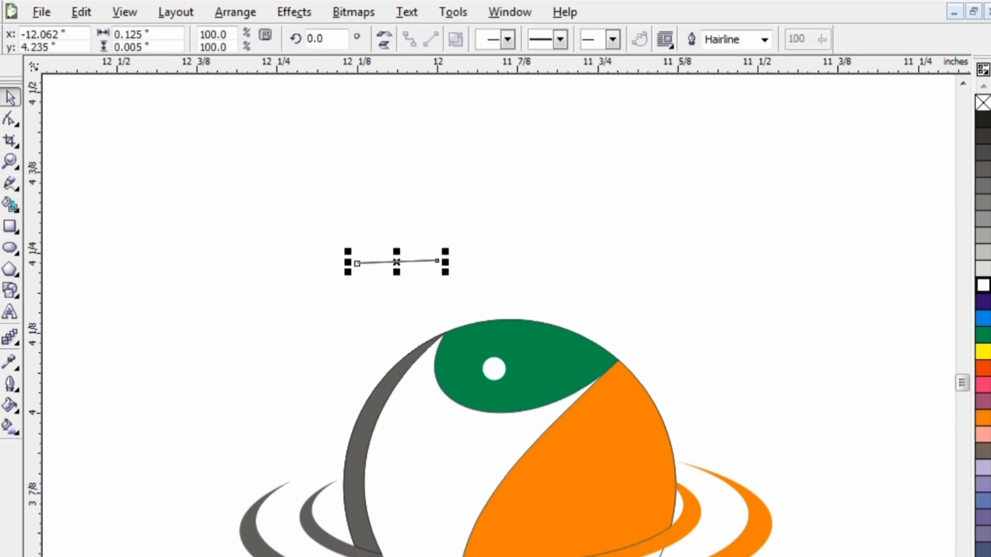
{"action": "left_click", "coordinate": [10, 183]}
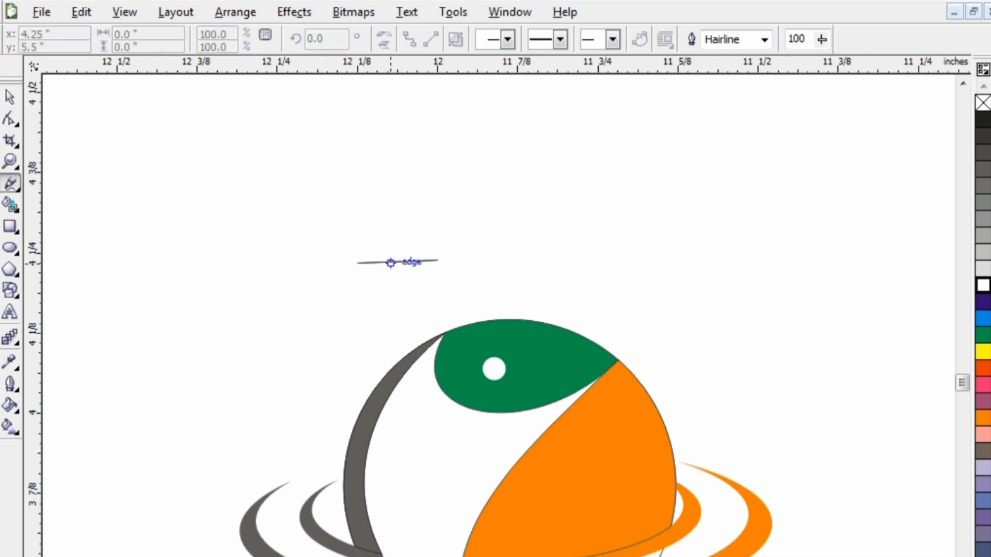
{"action": "left_click", "coordinate": [10, 97]}
{"action": "left_click", "coordinate": [10, 205]}
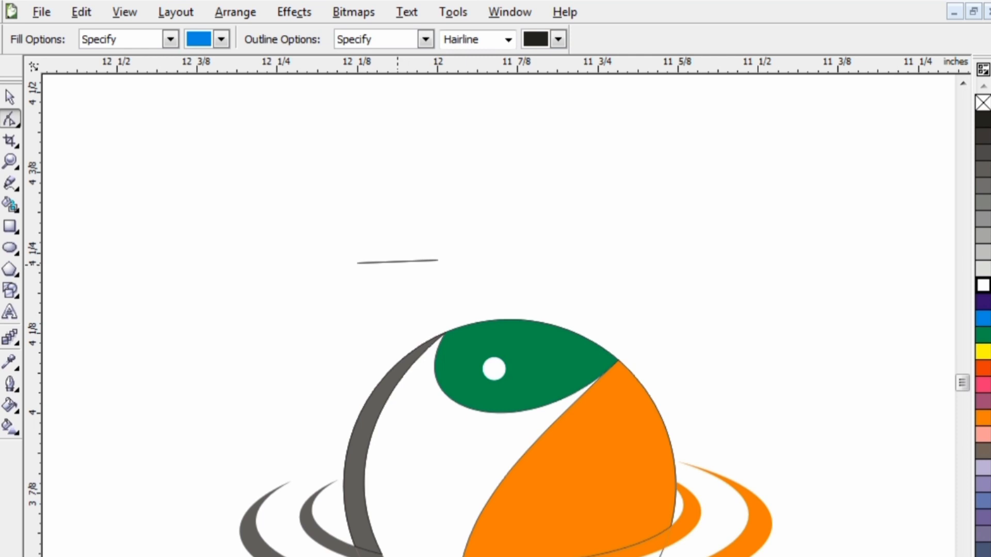
Step: Bend one segment of the flat path downward, convert the other to a curve and bow it upward into a leaf shape
{"action": "left_click", "coordinate": [10, 120]}
{"action": "left_click", "coordinate": [398, 262]}
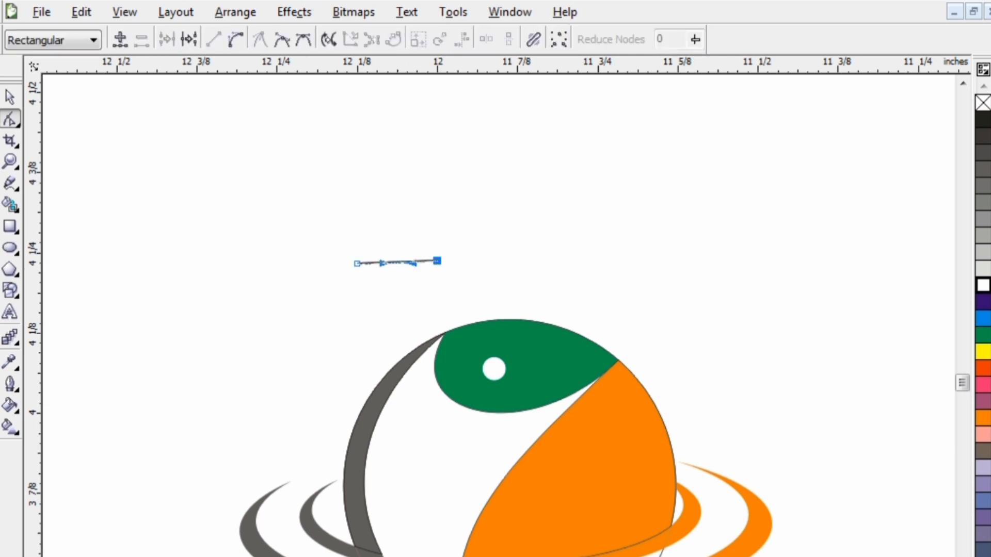
{"action": "left_click_drag", "start_coordinate": [398, 262], "coordinate": [383, 278]}
{"action": "scroll", "coordinate": [270, 205], "scroll_direction": "up", "scroll_amount": 2}
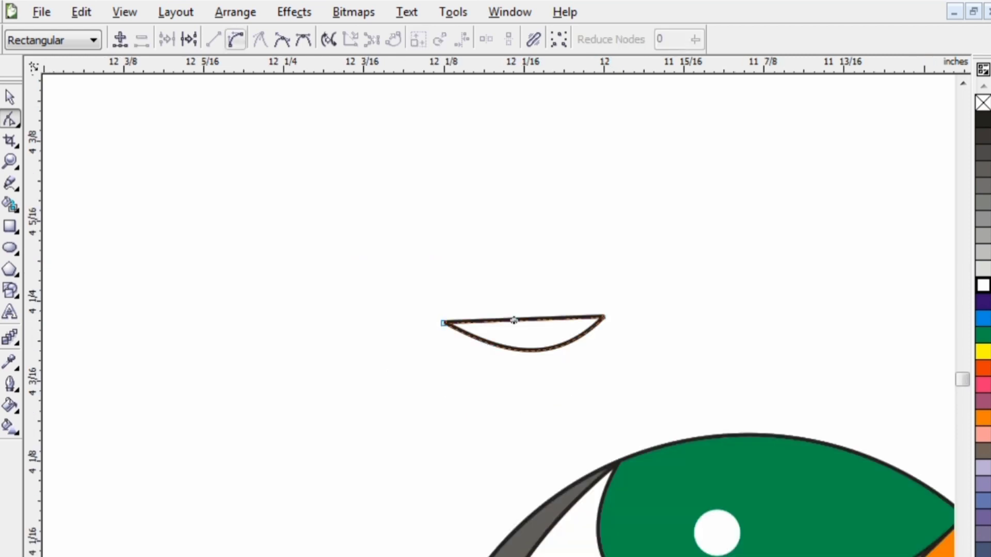
{"action": "left_click", "coordinate": [235, 39]}
{"action": "left_click_drag", "start_coordinate": [552, 320], "coordinate": [565, 261]}
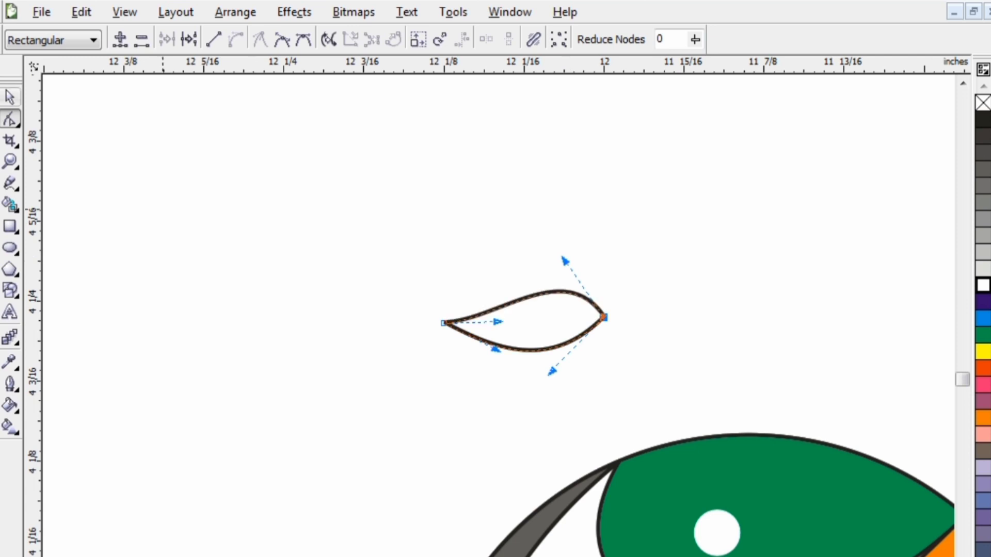
Step: Mirror the leaf horizontally, move it just above the green region and rotate it about 31 degrees so its tip points up-right
{"action": "left_click", "coordinate": [10, 97]}
{"action": "left_click", "coordinate": [383, 34]}
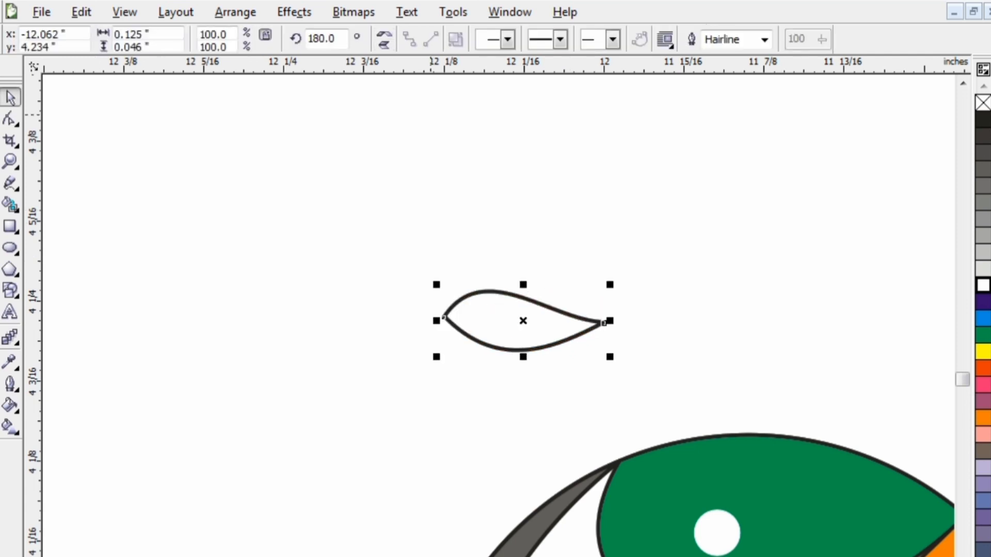
{"action": "left_click_drag", "start_coordinate": [489, 346], "coordinate": [691, 401]}
{"action": "left_click", "coordinate": [691, 400]}
{"action": "left_click_drag", "start_coordinate": [639, 339], "coordinate": [647, 387]}
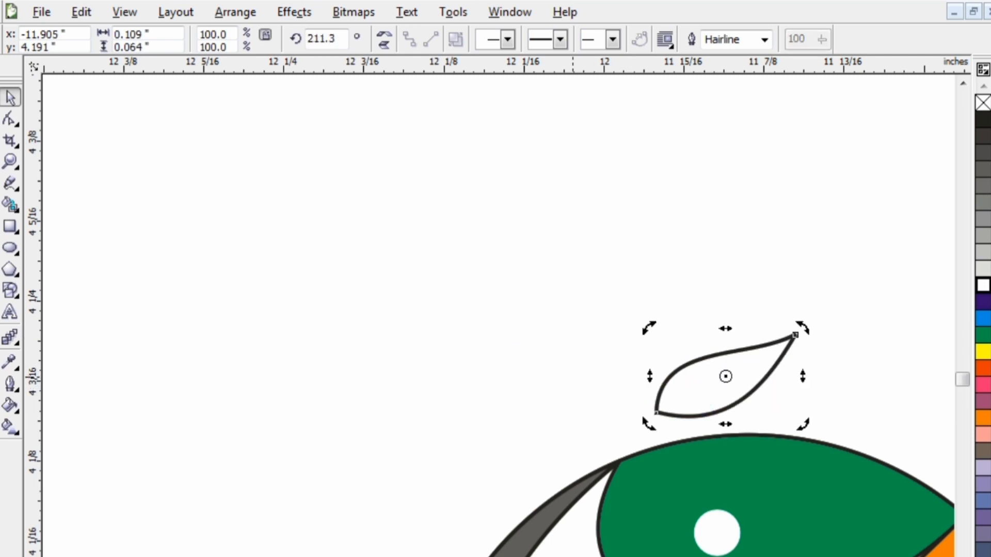
{"action": "key", "text": "Escape"}
Step: Fill the leaf with green and deselect it
{"action": "left_click", "coordinate": [722, 382]}
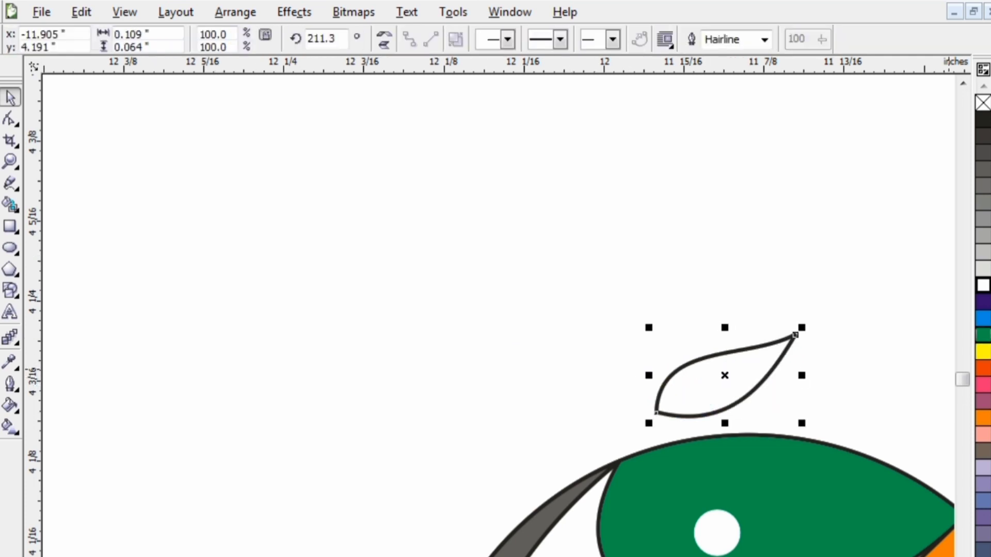
{"action": "left_click", "coordinate": [983, 335]}
{"action": "left_click", "coordinate": [488, 353]}
Step: Draw a straight vein line from the leaf's base node toward its middle, about 0.041 inches wide and 0.02 inches high
{"action": "left_click", "coordinate": [10, 184]}
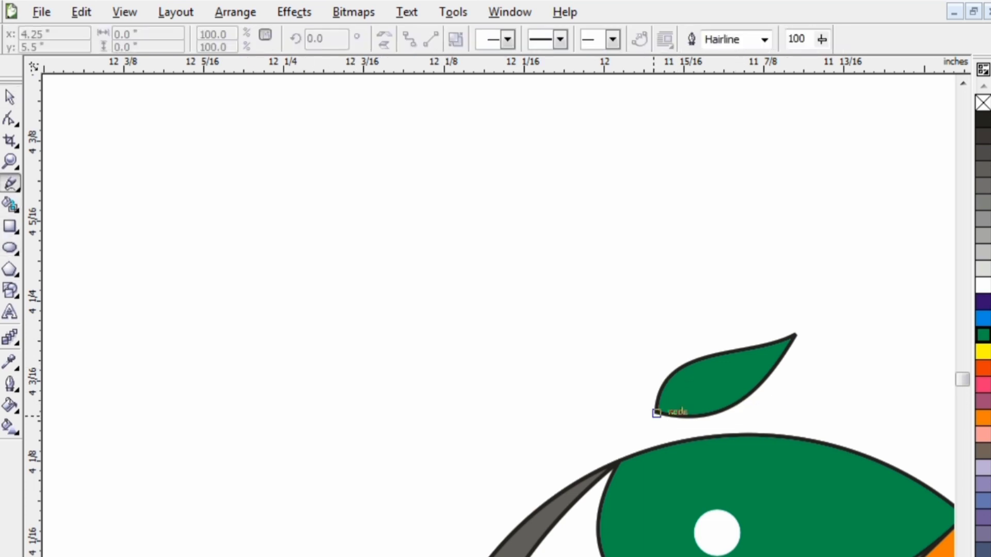
{"action": "left_click", "coordinate": [655, 412]}
{"action": "left_click", "coordinate": [707, 387]}
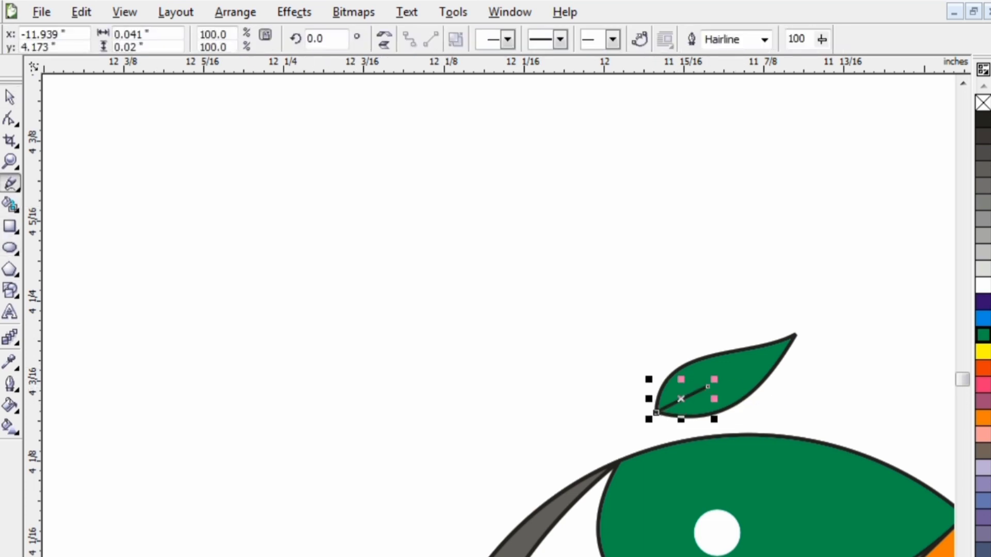
{"action": "key", "text": "space"}
{"action": "key", "text": "Escape"}
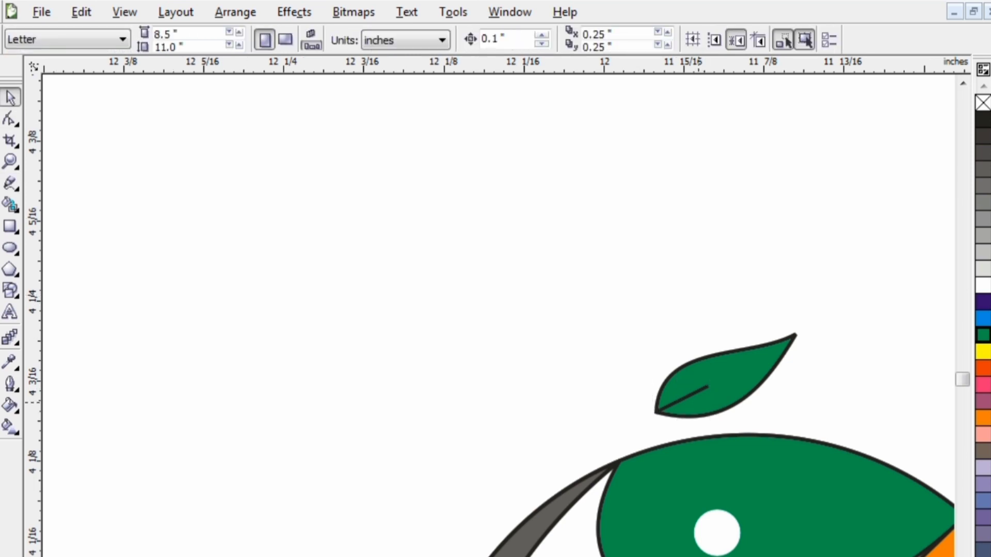
Step: Change the leaf vein line's outline color to white and deselect it
{"action": "left_click", "coordinate": [703, 390]}
{"action": "key", "text": "F12"}
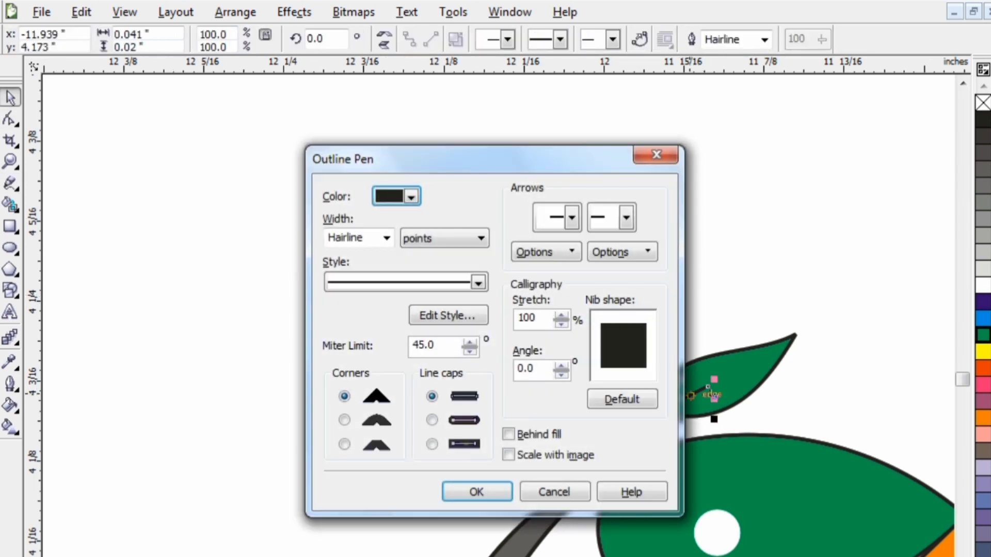
{"action": "left_click", "coordinate": [410, 197]}
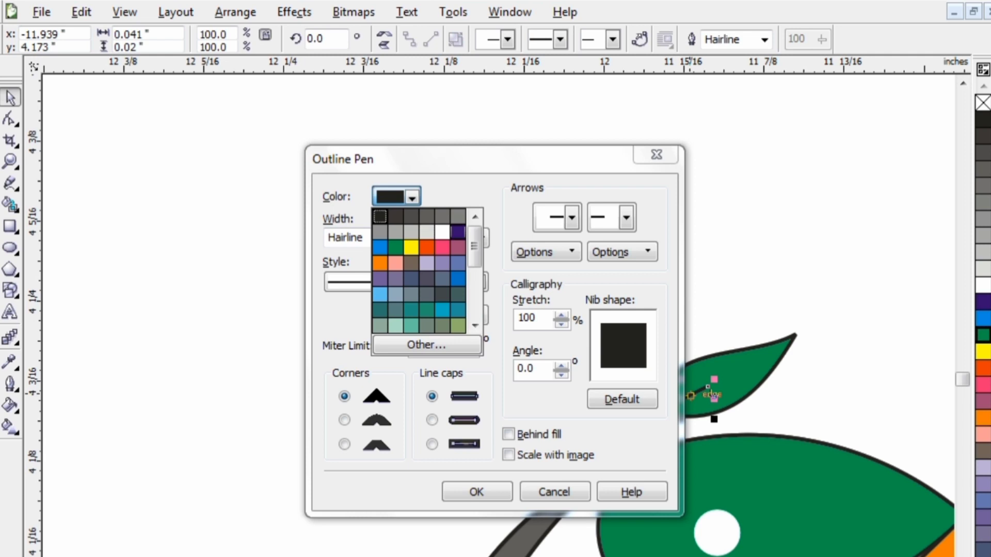
{"action": "left_click", "coordinate": [442, 233]}
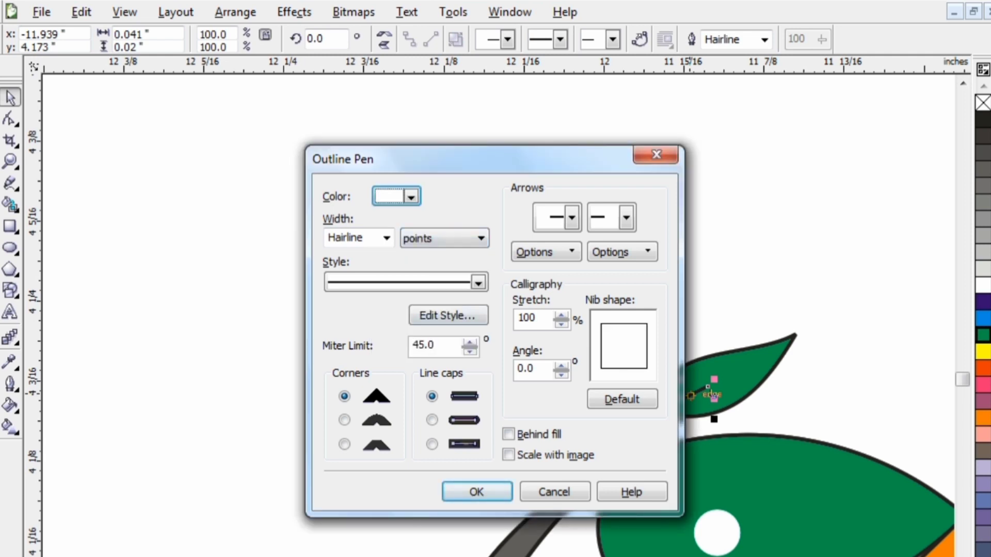
{"action": "left_click", "coordinate": [477, 492]}
{"action": "left_click", "coordinate": [242, 293]}
Step: Set the leaf vein line's outline width to 1.0 pt and deselect it
{"action": "scroll", "coordinate": [240, 292], "scroll_direction": "down", "scroll_amount": 1}
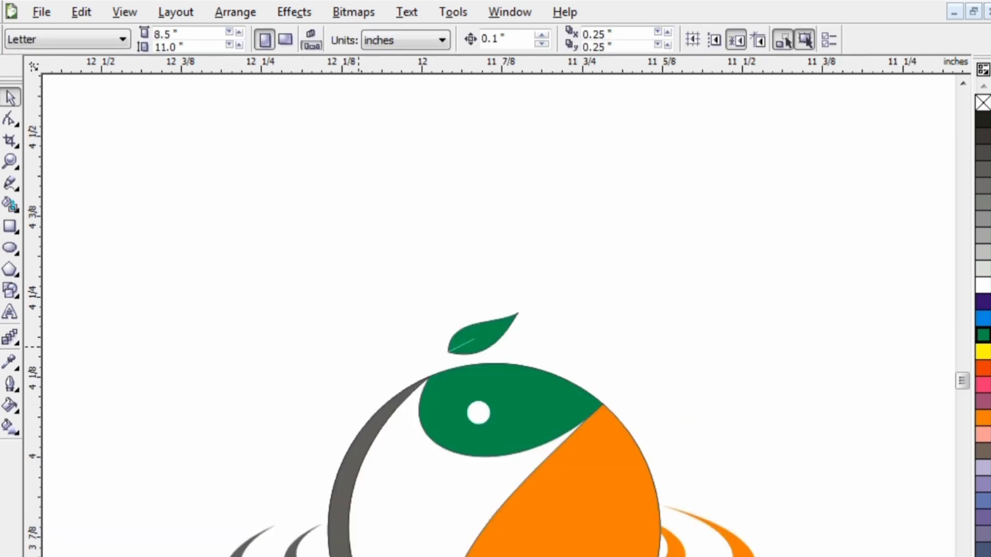
{"action": "left_click", "coordinate": [447, 353]}
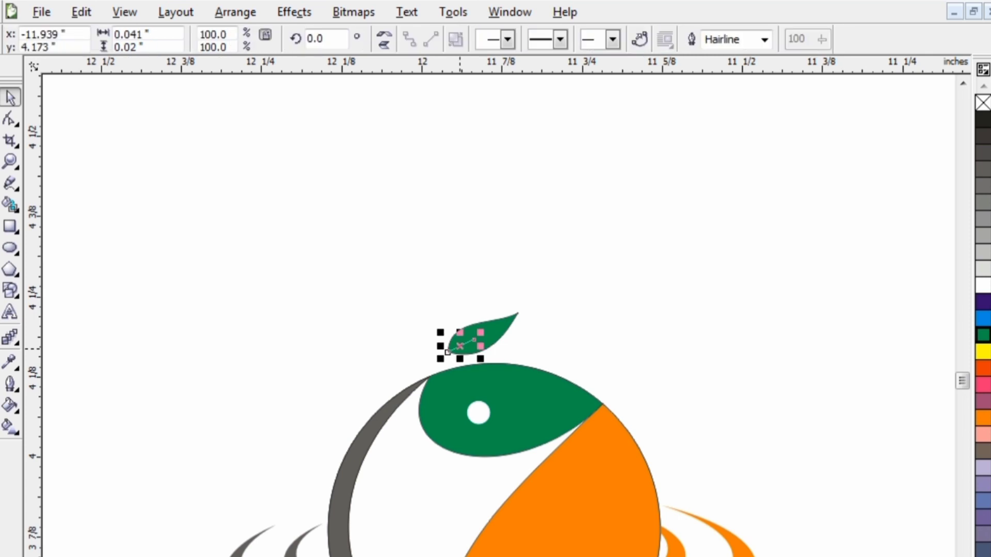
{"action": "key", "text": "F12"}
{"action": "key", "text": "alt+Down"}
{"action": "key", "text": "Down"}
{"action": "key", "text": "Down"}
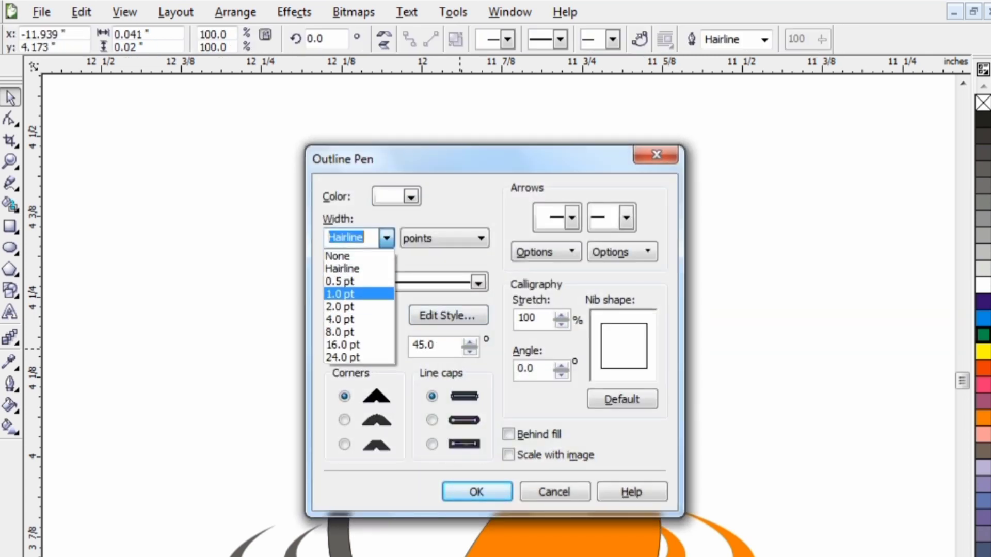
{"action": "key", "text": "Return"}
{"action": "key", "text": "Return"}
{"action": "key", "text": "Escape"}
{"action": "key", "text": "F12"}
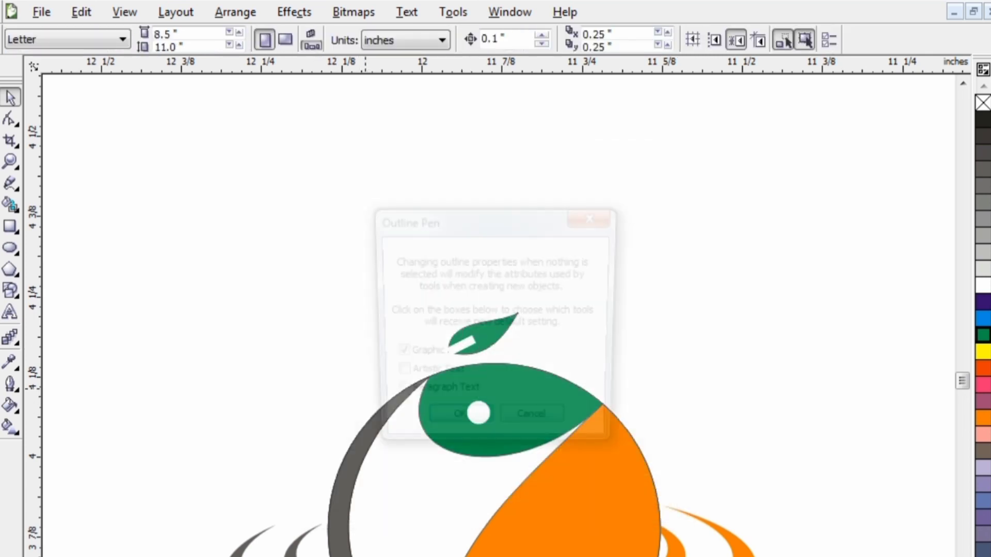
{"action": "key", "text": "Return"}
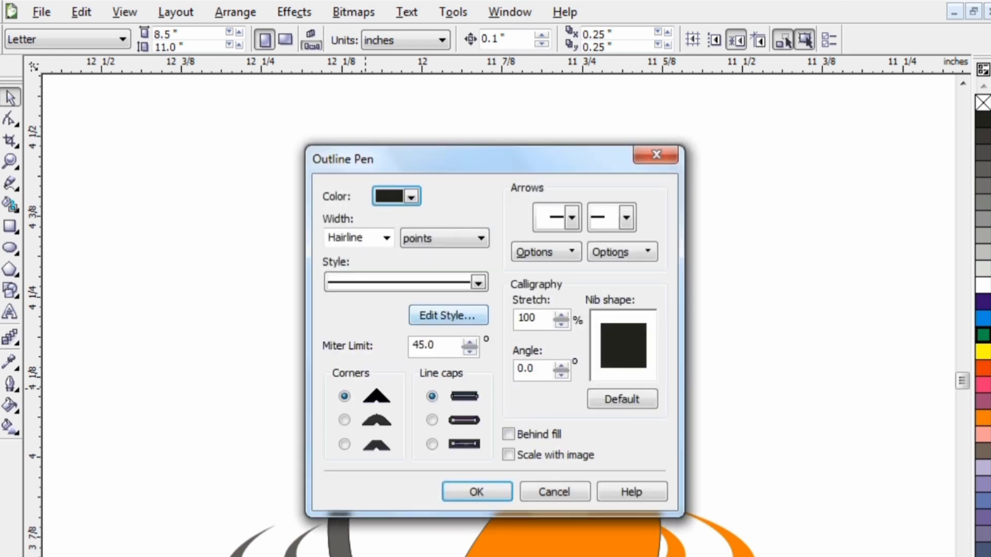
{"action": "key", "text": "Return"}
Step: Set the white leaf vein line's outline width to 0.5 pt and deselect it
{"action": "left_click", "coordinate": [474, 340]}
{"action": "key", "text": "F12"}
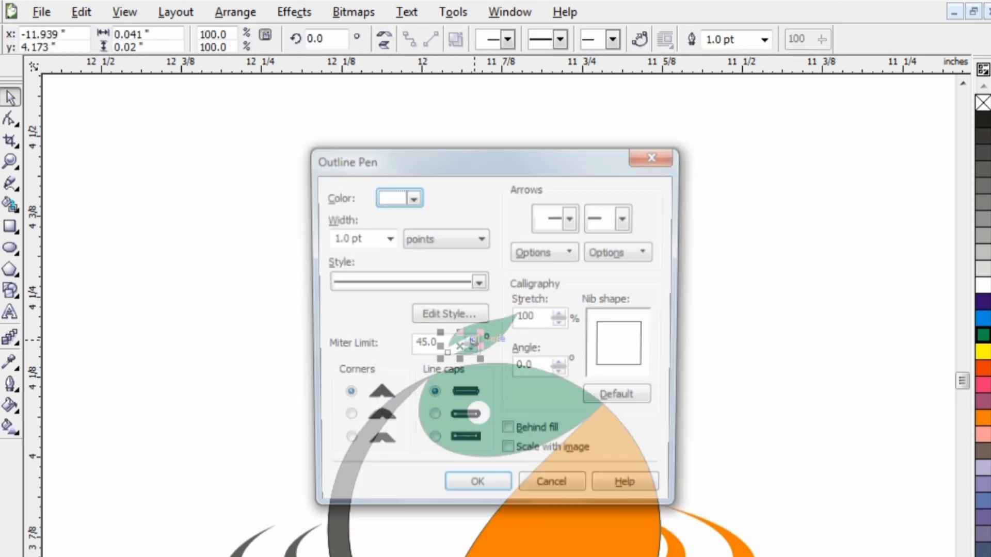
{"action": "left_click", "coordinate": [386, 238]}
{"action": "key", "text": "Return"}
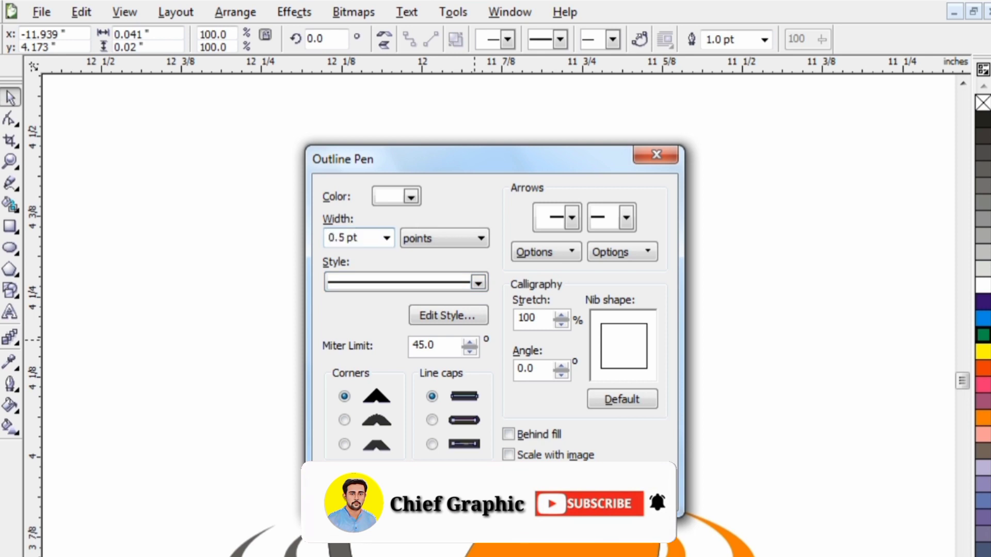
{"action": "left_click", "coordinate": [639, 333]}
{"action": "scroll", "coordinate": [639, 332], "scroll_direction": "down", "scroll_amount": 1}
{"action": "mouse_move", "coordinate": [692, 314]}
{"action": "left_mouse_down"}
{"action": "mouse_move", "coordinate": [511, 509]}
{"action": "mouse_move", "coordinate": [412, 529]}
{"action": "left_mouse_up"}
{"action": "left_click", "coordinate": [761, 318]}
{"action": "left_click_drag", "start_coordinate": [761, 318], "coordinate": [735, 339]}
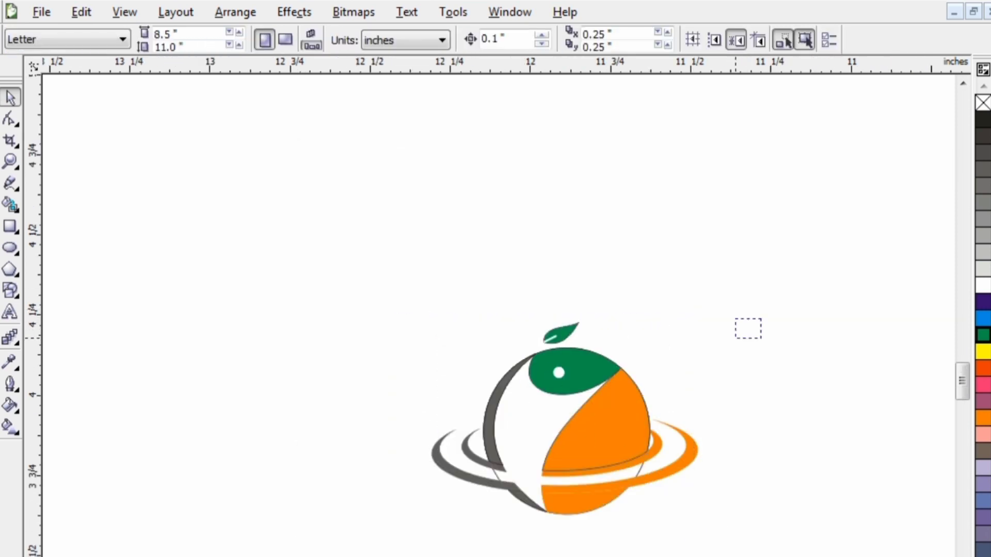
Step: Remove the outline from the large orange region above the ring and deselect it
{"action": "scroll", "coordinate": [603, 472], "scroll_direction": "up", "scroll_amount": 1}
{"action": "left_click", "coordinate": [512, 269]}
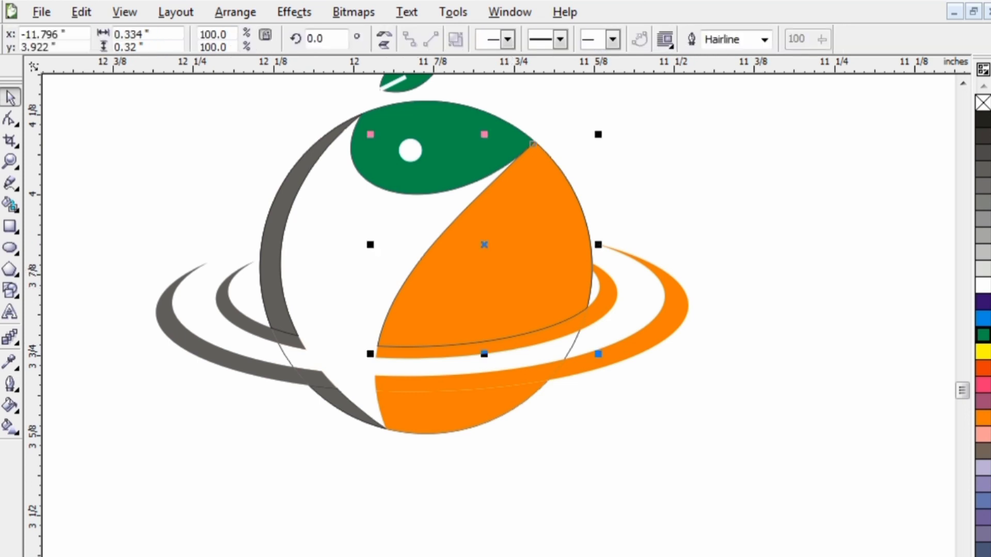
{"action": "left_click", "coordinate": [764, 40]}
{"action": "left_click", "coordinate": [719, 60]}
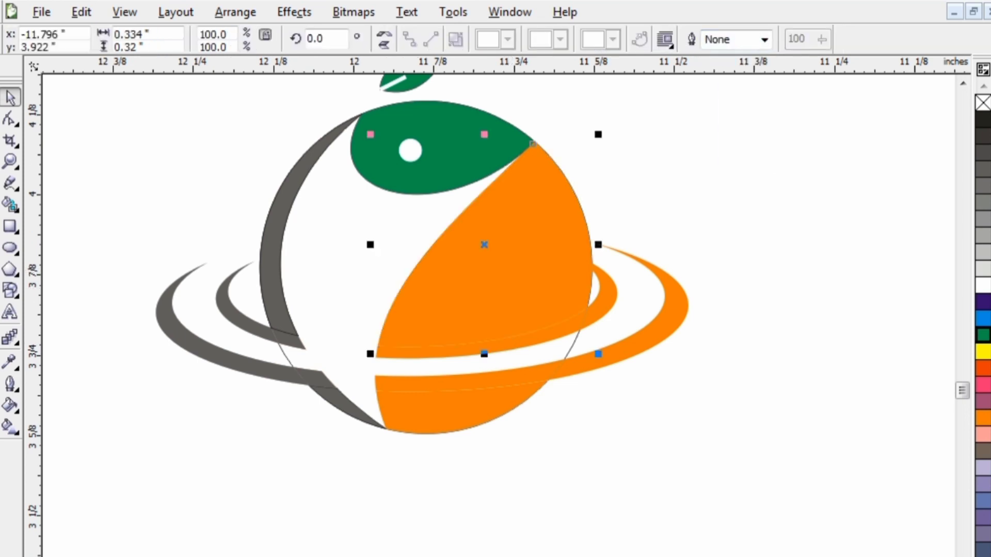
{"action": "key", "text": "Escape"}
Step: Set the outline of the planet's full circle to None and deselect it
{"action": "left_click", "coordinate": [550, 352]}
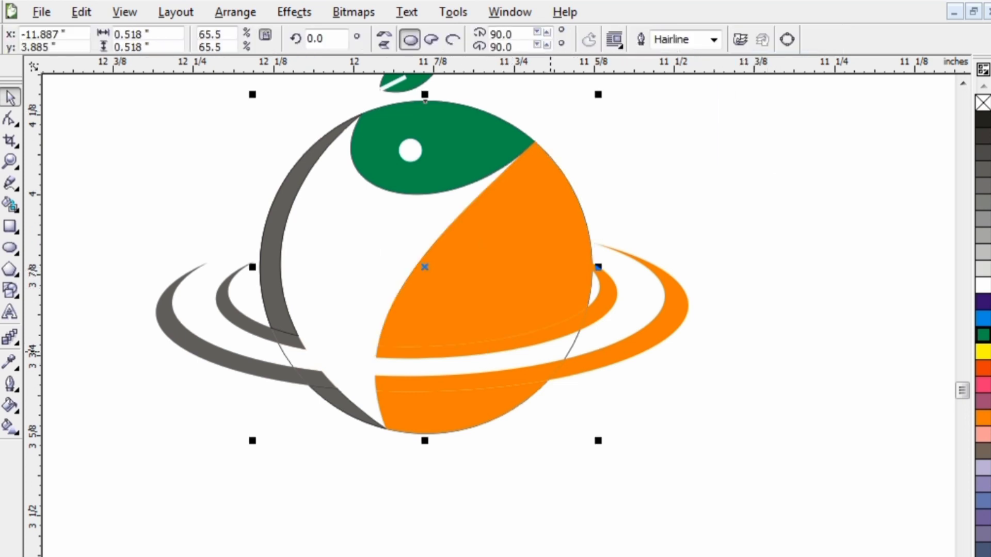
{"action": "left_click", "coordinate": [714, 39]}
{"action": "left_click", "coordinate": [677, 70]}
{"action": "left_click", "coordinate": [713, 39]}
{"action": "left_click", "coordinate": [665, 58]}
{"action": "key", "text": "Escape"}
Step: Remove the outline from the dark gray crescent above the ring and deselect it
{"action": "scroll", "coordinate": [821, 430], "scroll_direction": "down", "scroll_amount": 1}
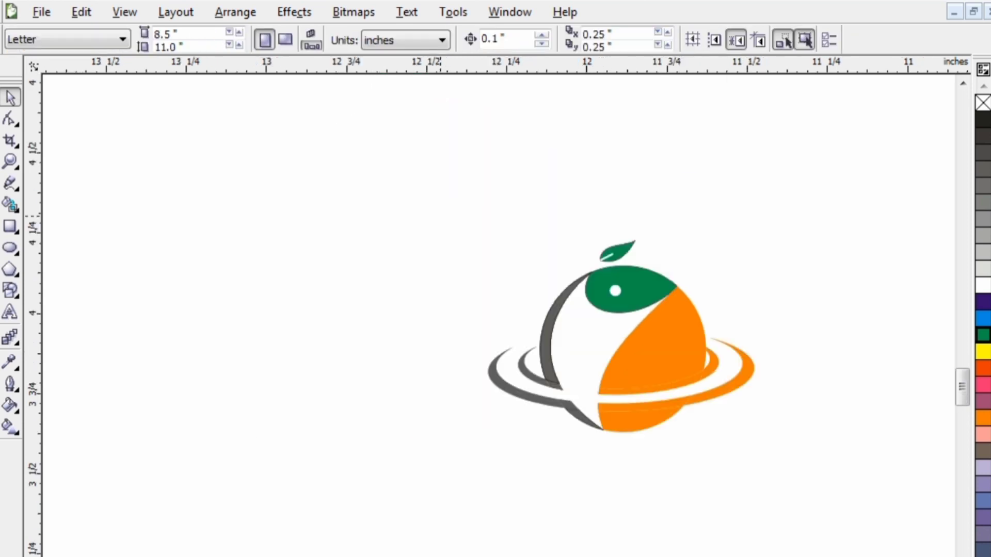
{"action": "mouse_move", "coordinate": [440, 215]}
{"action": "left_mouse_down"}
{"action": "mouse_move", "coordinate": [778, 435]}
{"action": "mouse_move", "coordinate": [499, 307]}
{"action": "left_mouse_up"}
{"action": "left_click", "coordinate": [559, 383]}
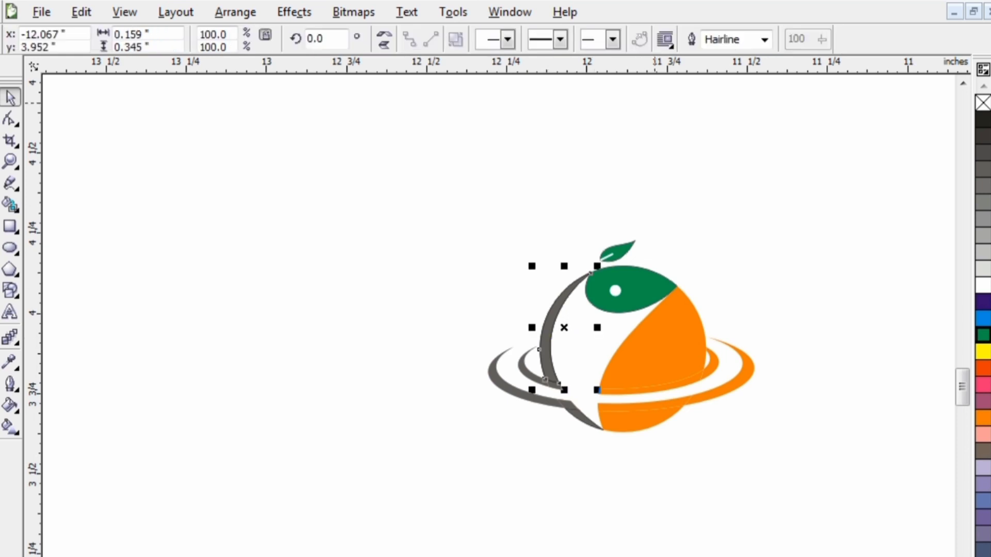
{"action": "left_click", "coordinate": [764, 40]}
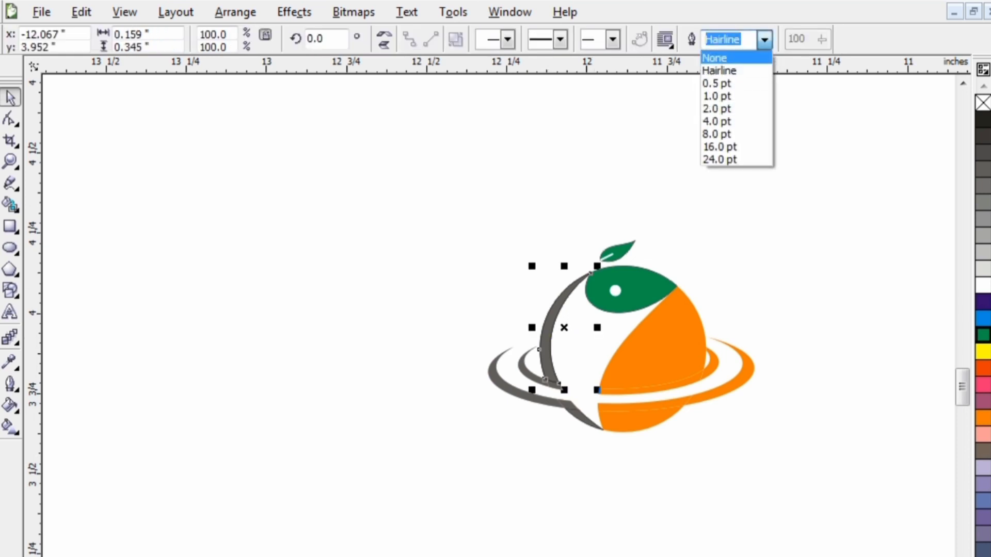
{"action": "left_click", "coordinate": [715, 57]}
{"action": "key", "text": "Escape"}
Step: Select the entire logo, move it about 0.43 inches to the left and deselect it
{"action": "left_click_drag", "start_coordinate": [459, 246], "coordinate": [779, 422]}
{"action": "left_click_drag", "start_coordinate": [433, 188], "coordinate": [851, 463]}
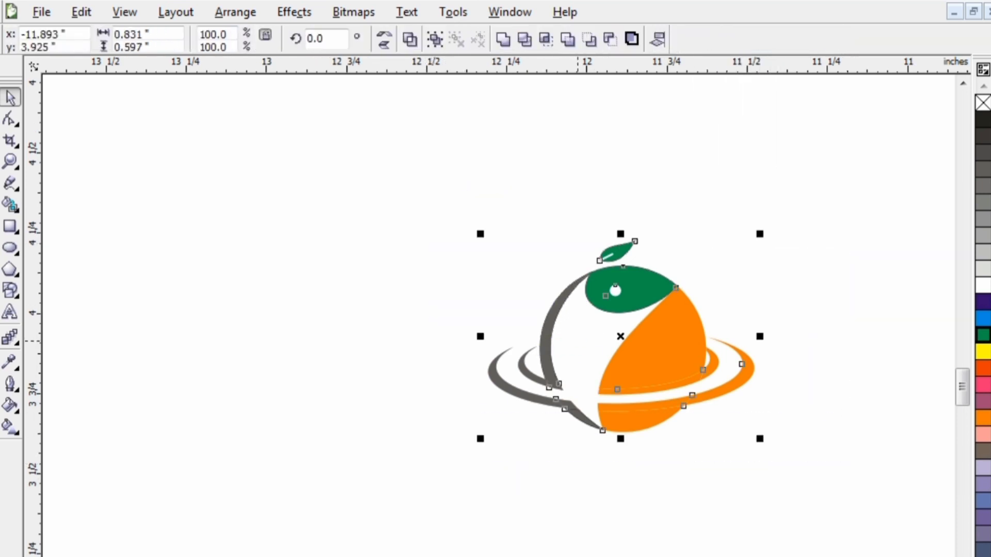
{"action": "left_click_drag", "start_coordinate": [629, 335], "coordinate": [491, 332]}
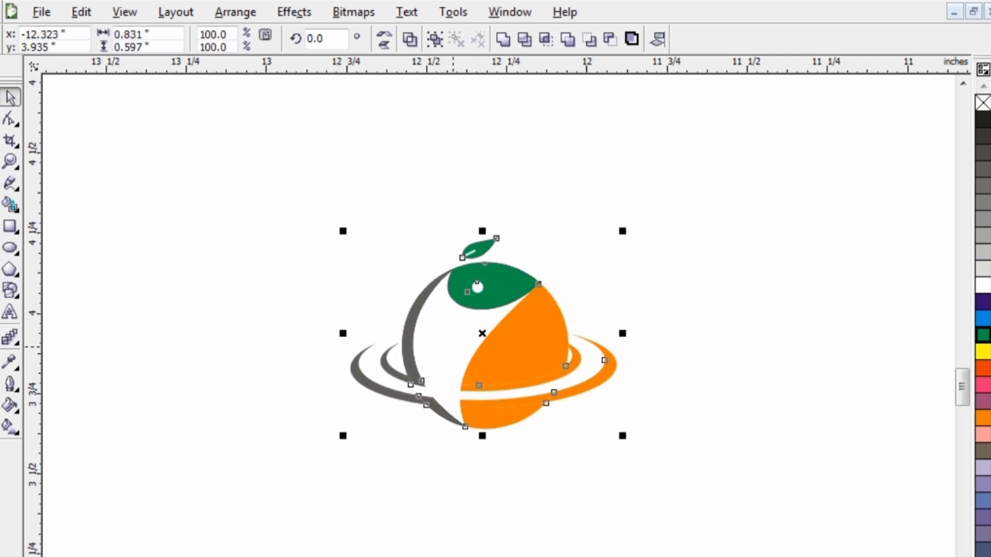
{"action": "key", "text": "Escape"}
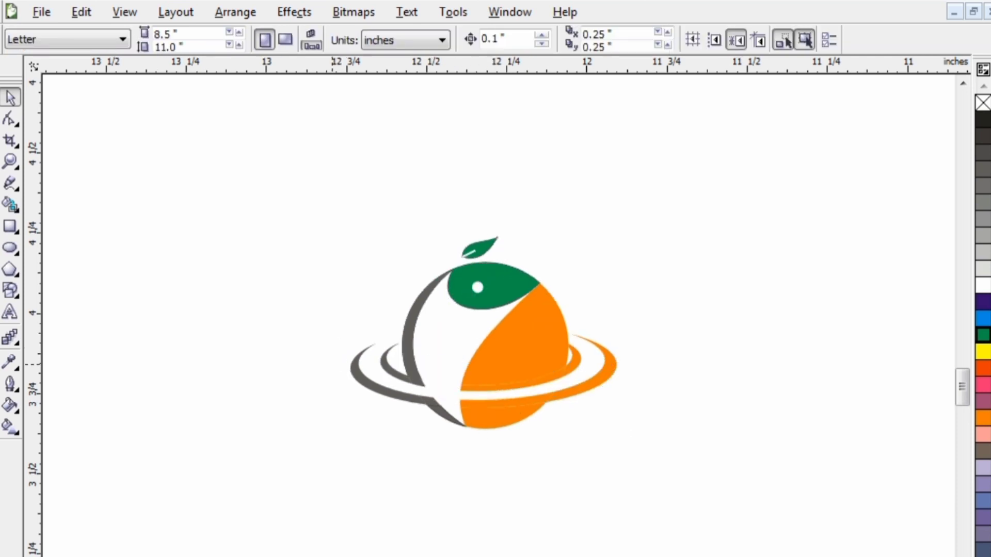
{"action": "key", "text": "F12"}
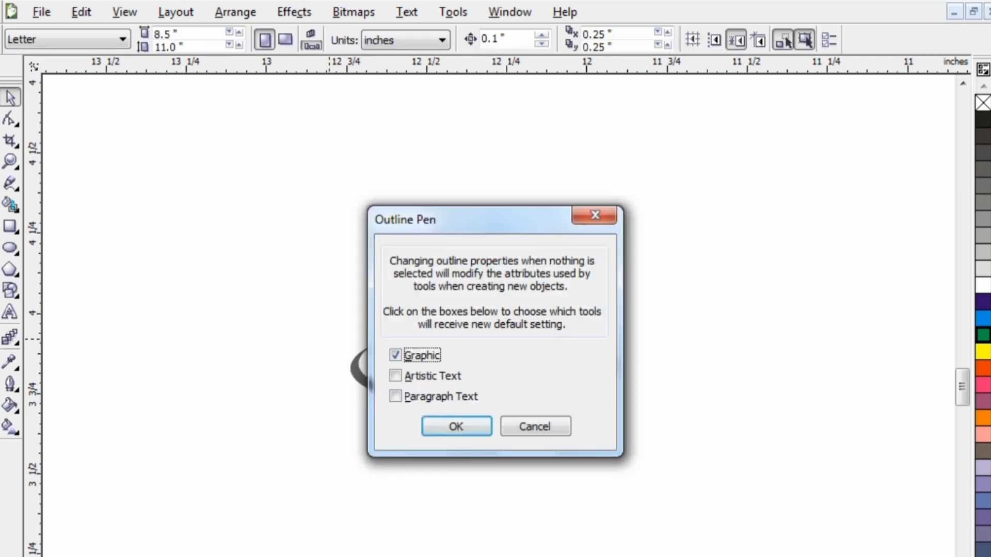
{"action": "left_click", "coordinate": [595, 215]}
{"action": "scroll", "coordinate": [654, 313], "scroll_direction": "up", "scroll_amount": 1}
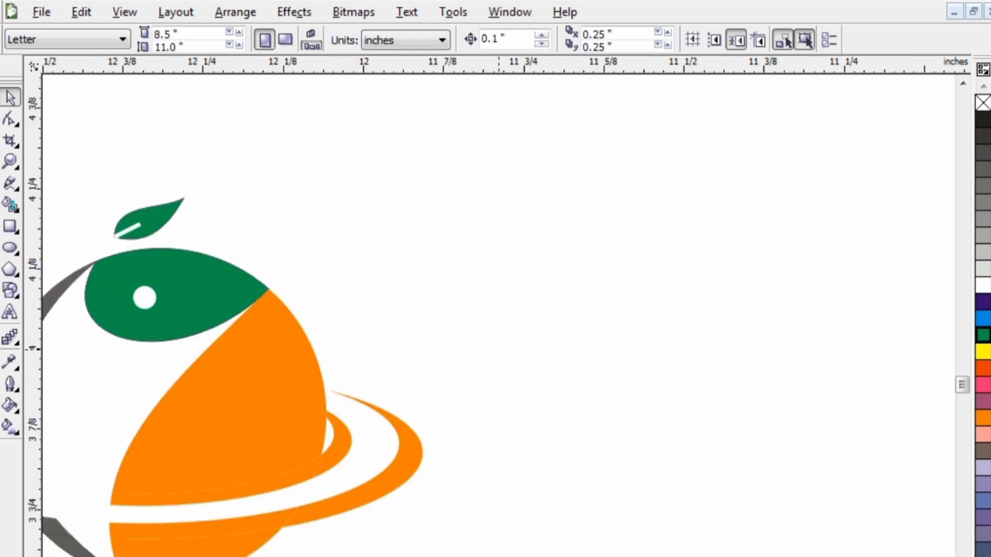
{"action": "scroll", "coordinate": [498, 315], "scroll_direction": "left", "scroll_amount": 4}
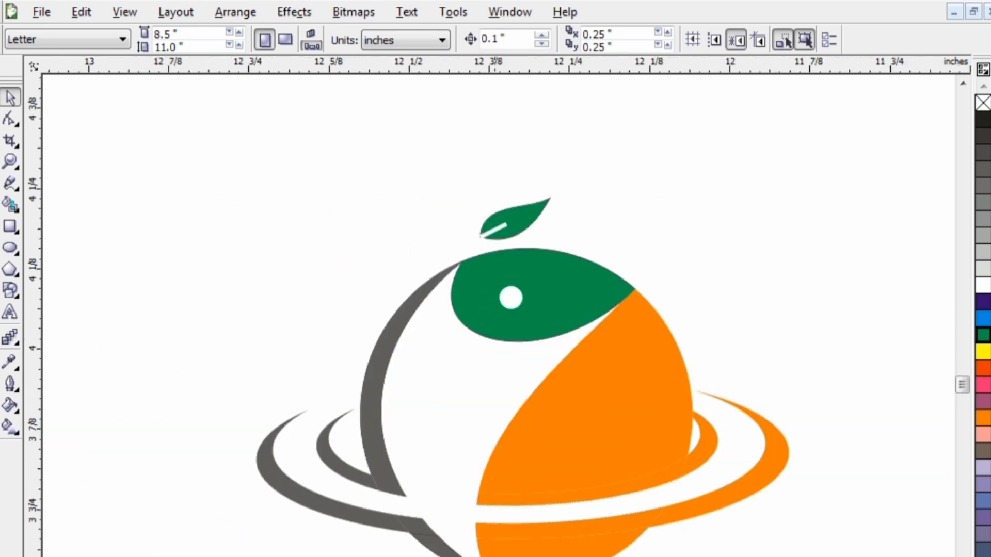